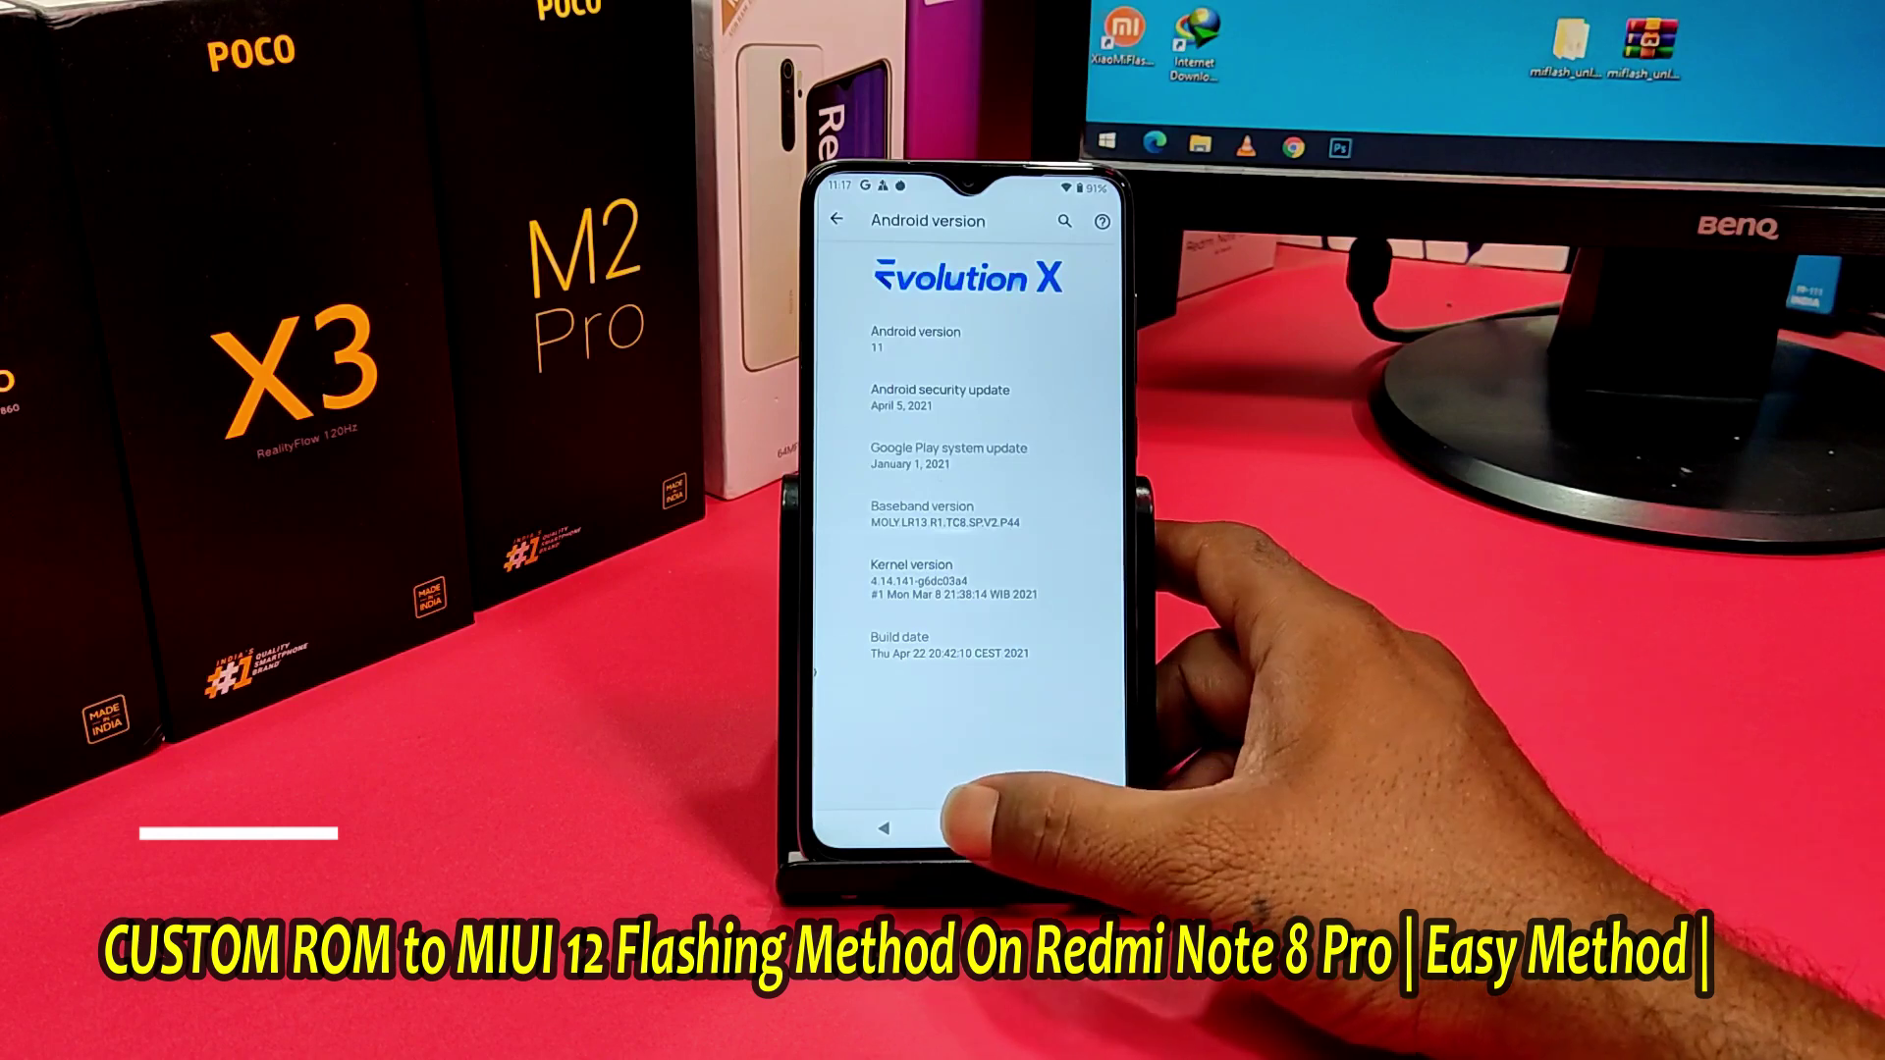
click(884, 827)
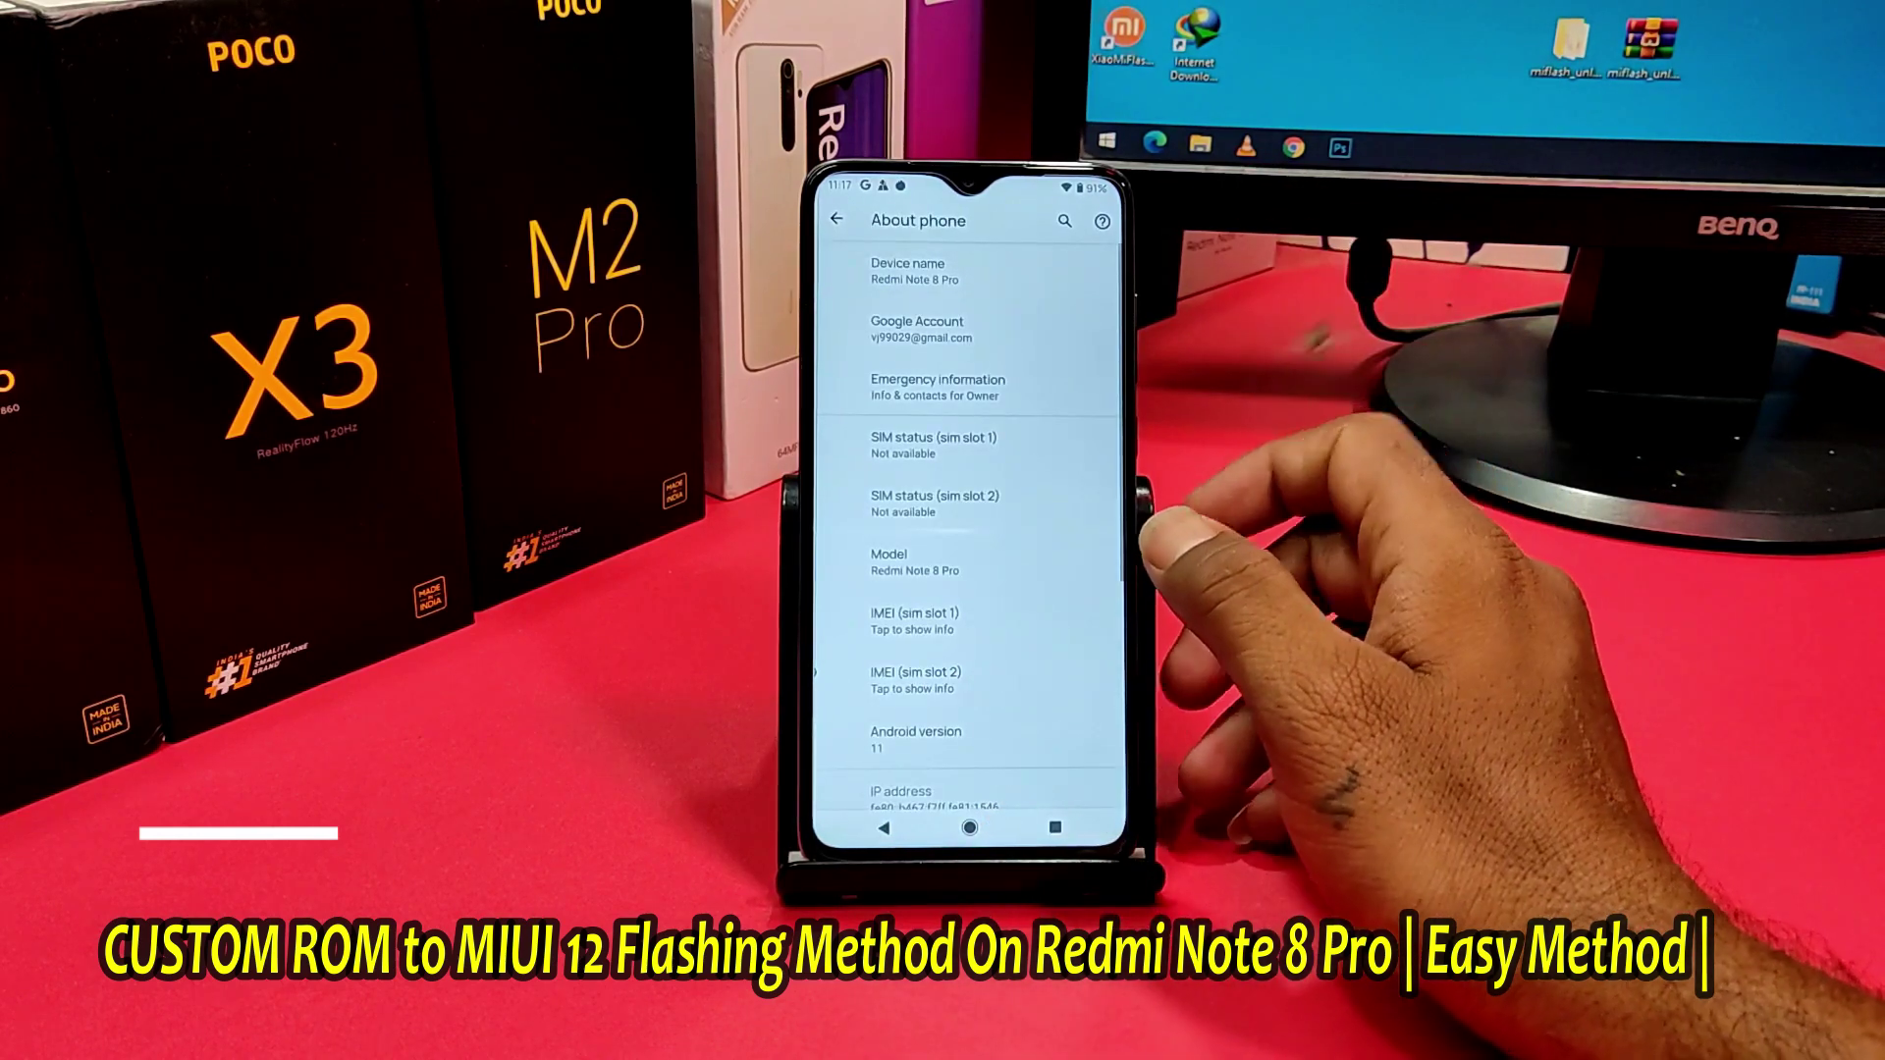
click(1022, 731)
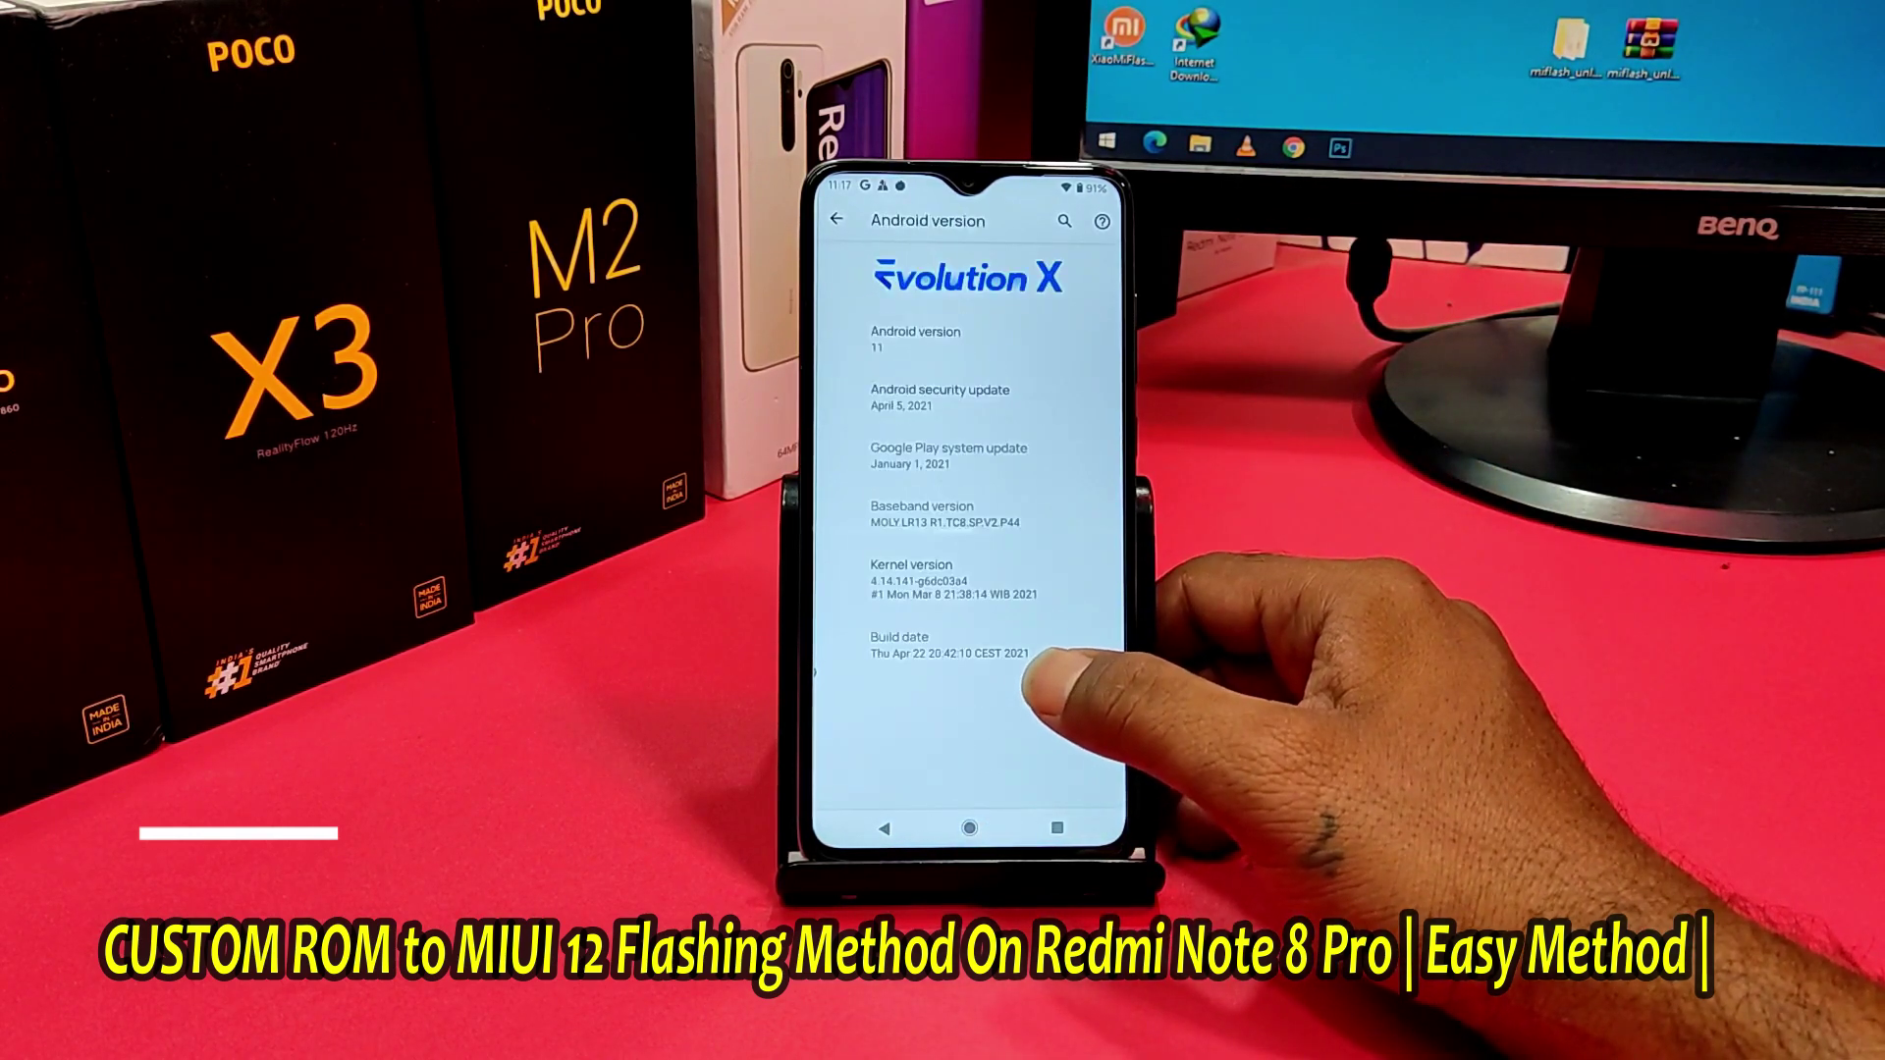
click(969, 828)
click(1058, 828)
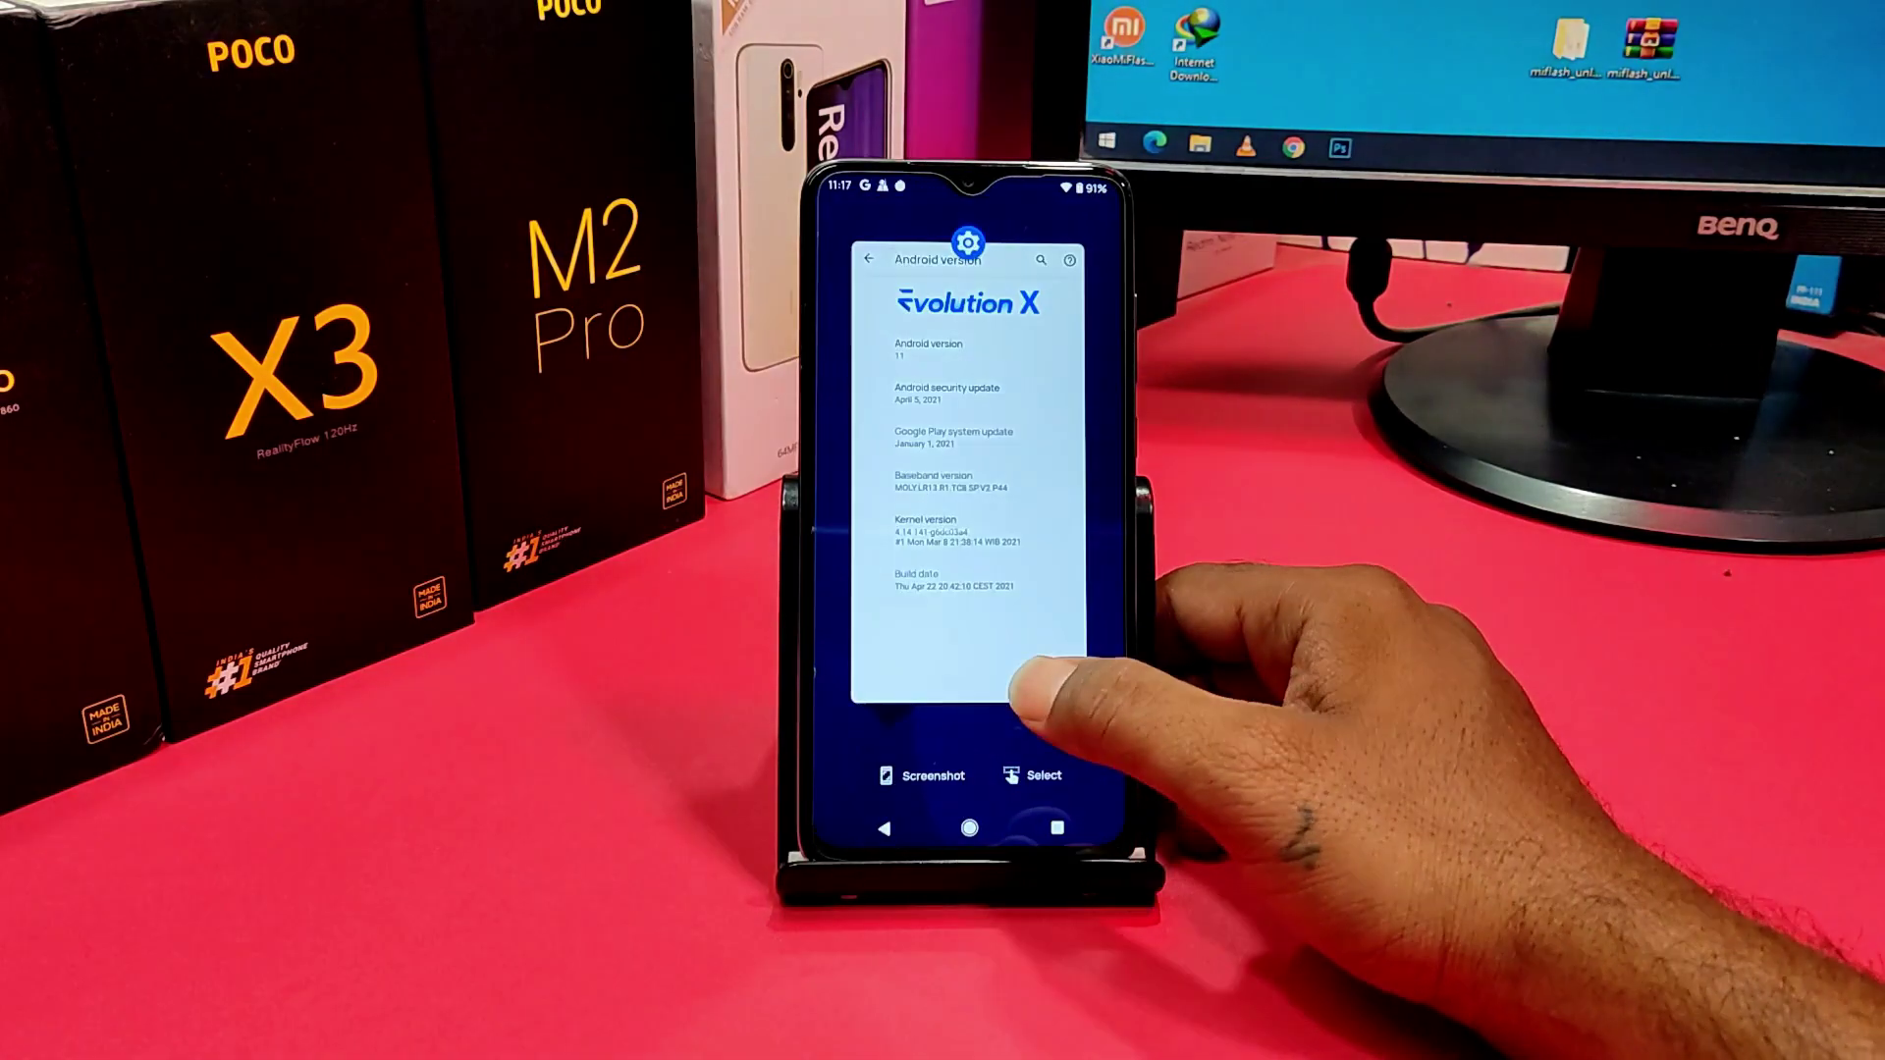
click(969, 828)
drag(1031, 785, 1070, 687)
click(1057, 828)
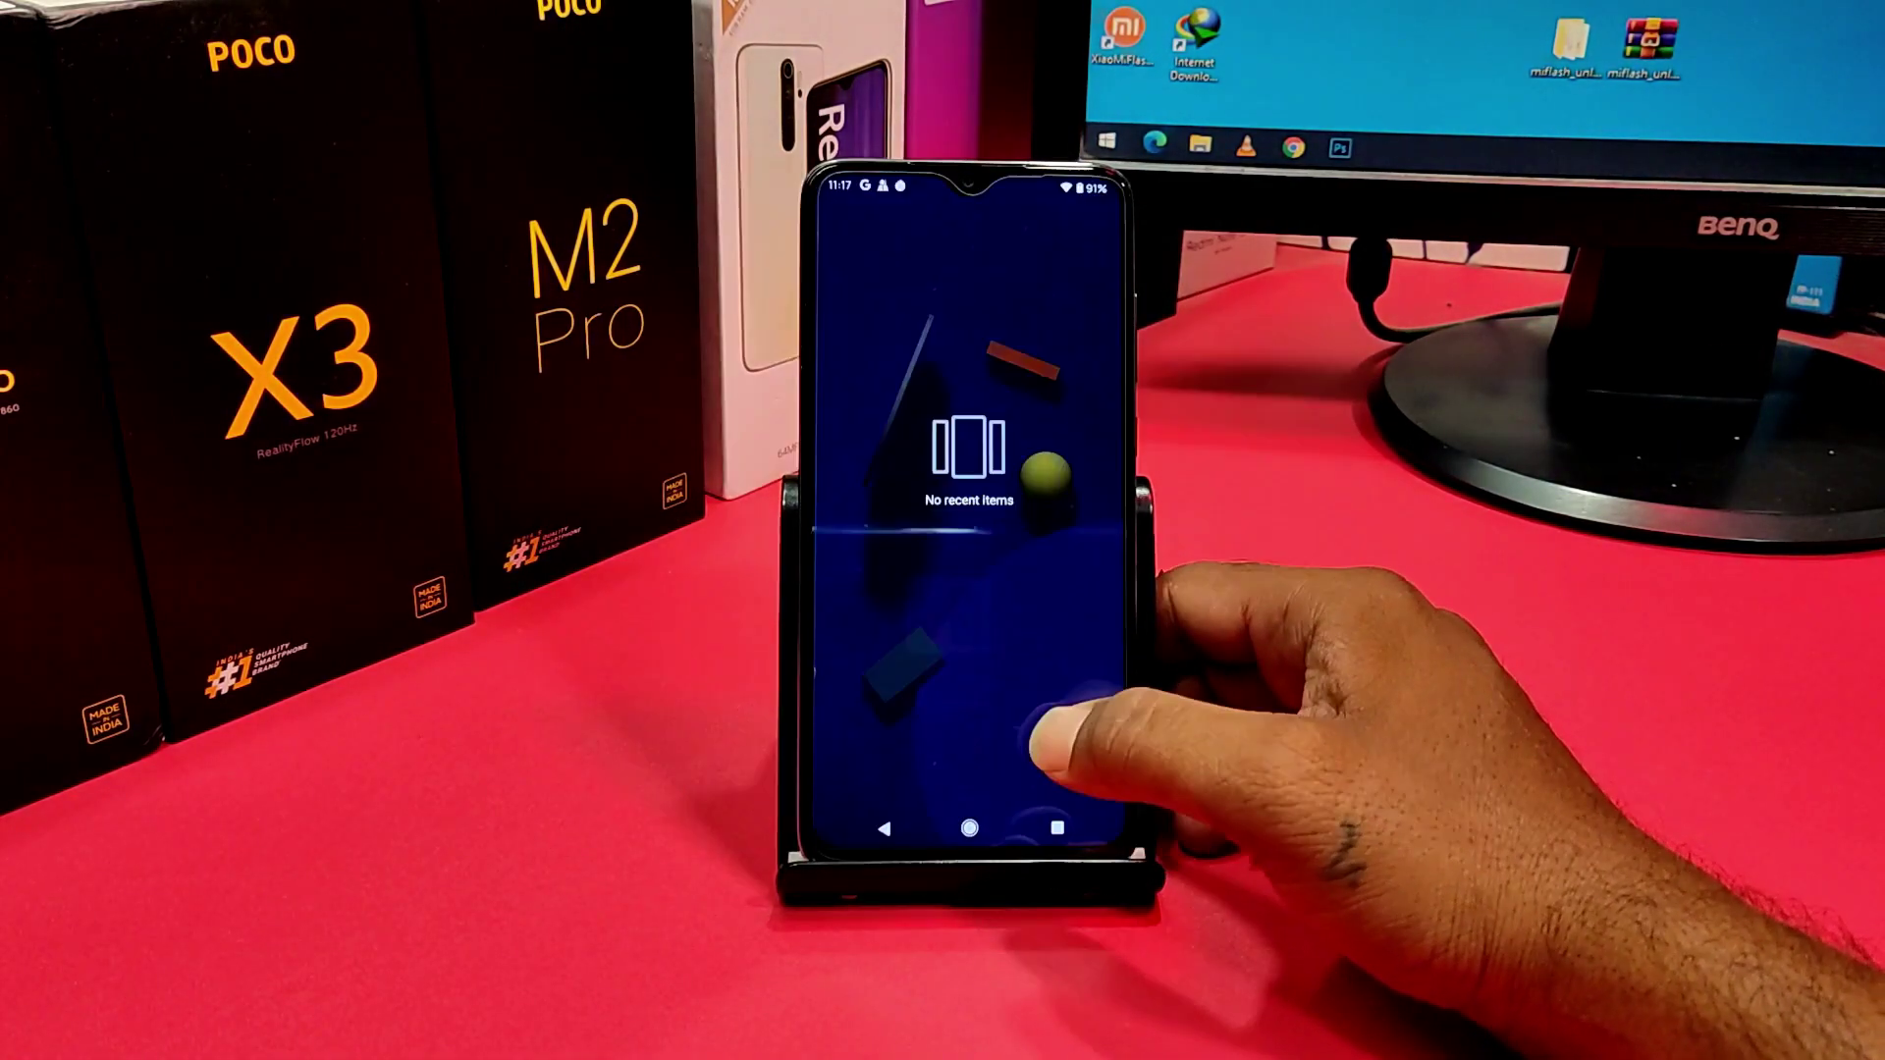
click(969, 828)
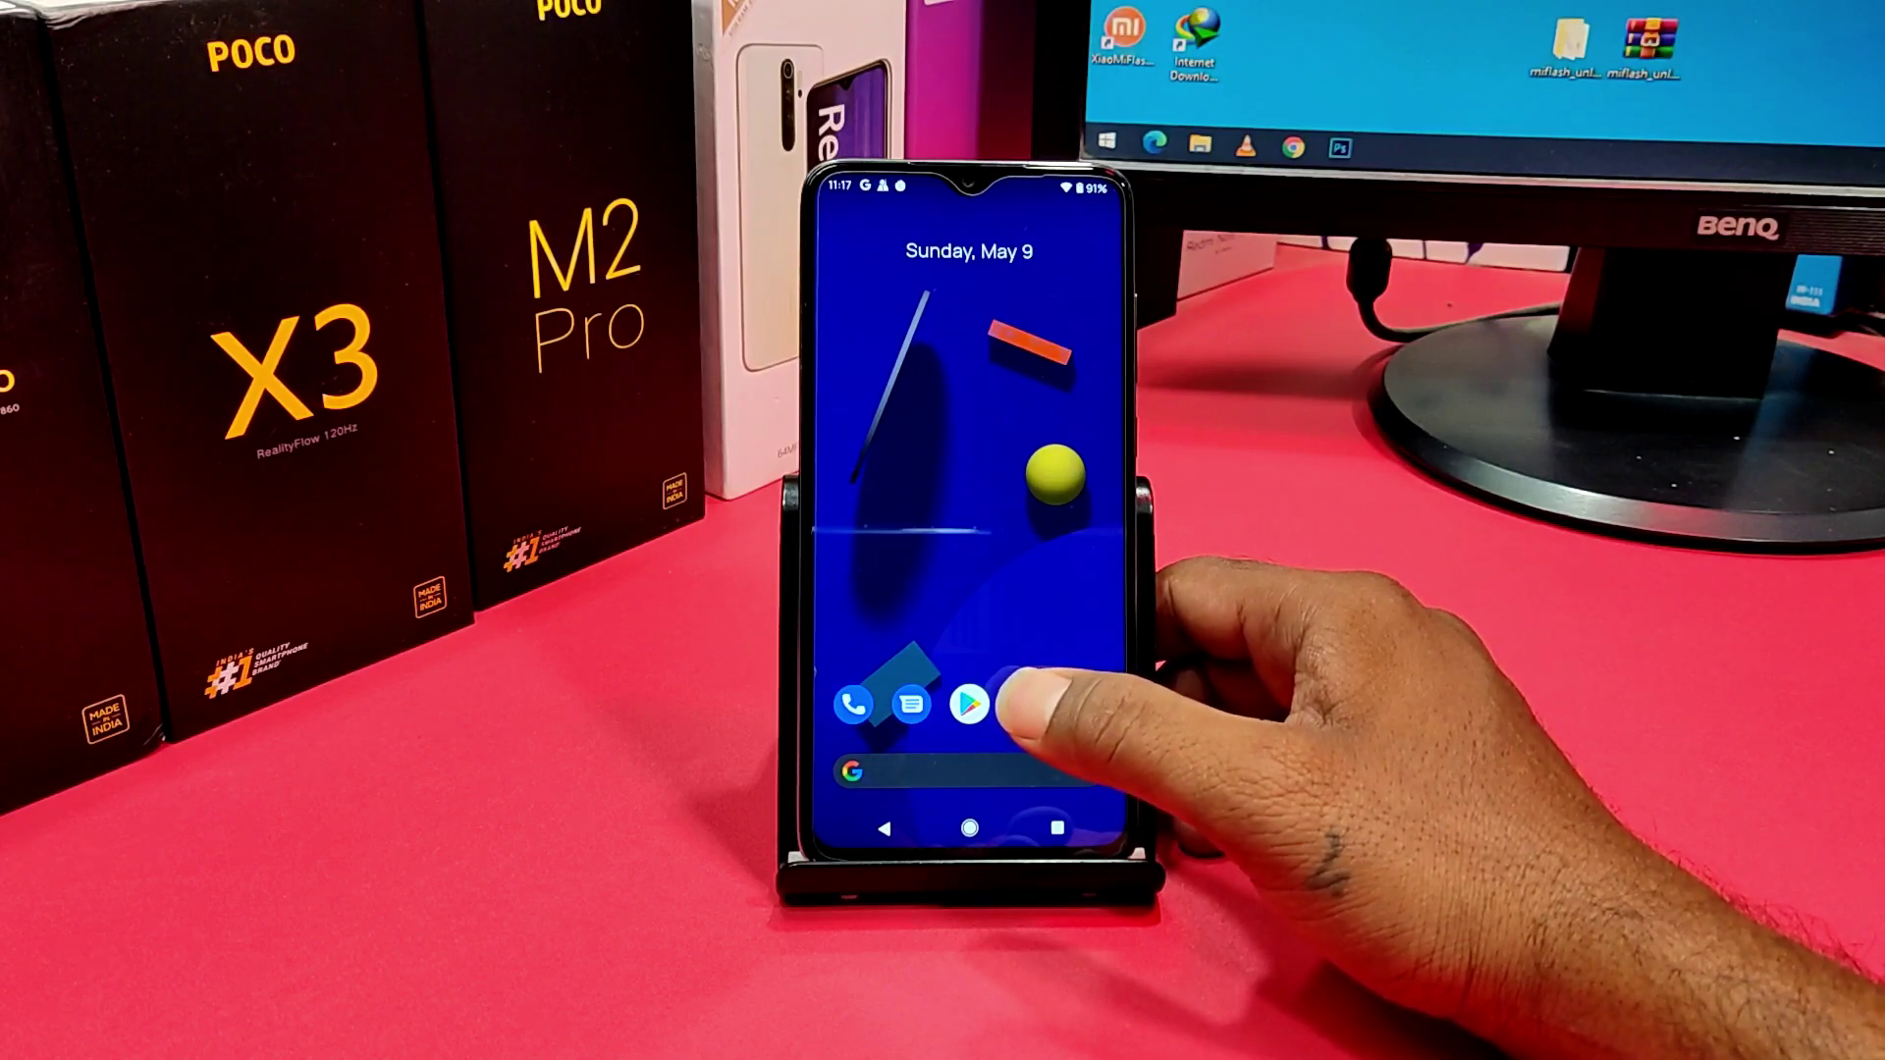
drag(1016, 712, 1073, 638)
click(969, 827)
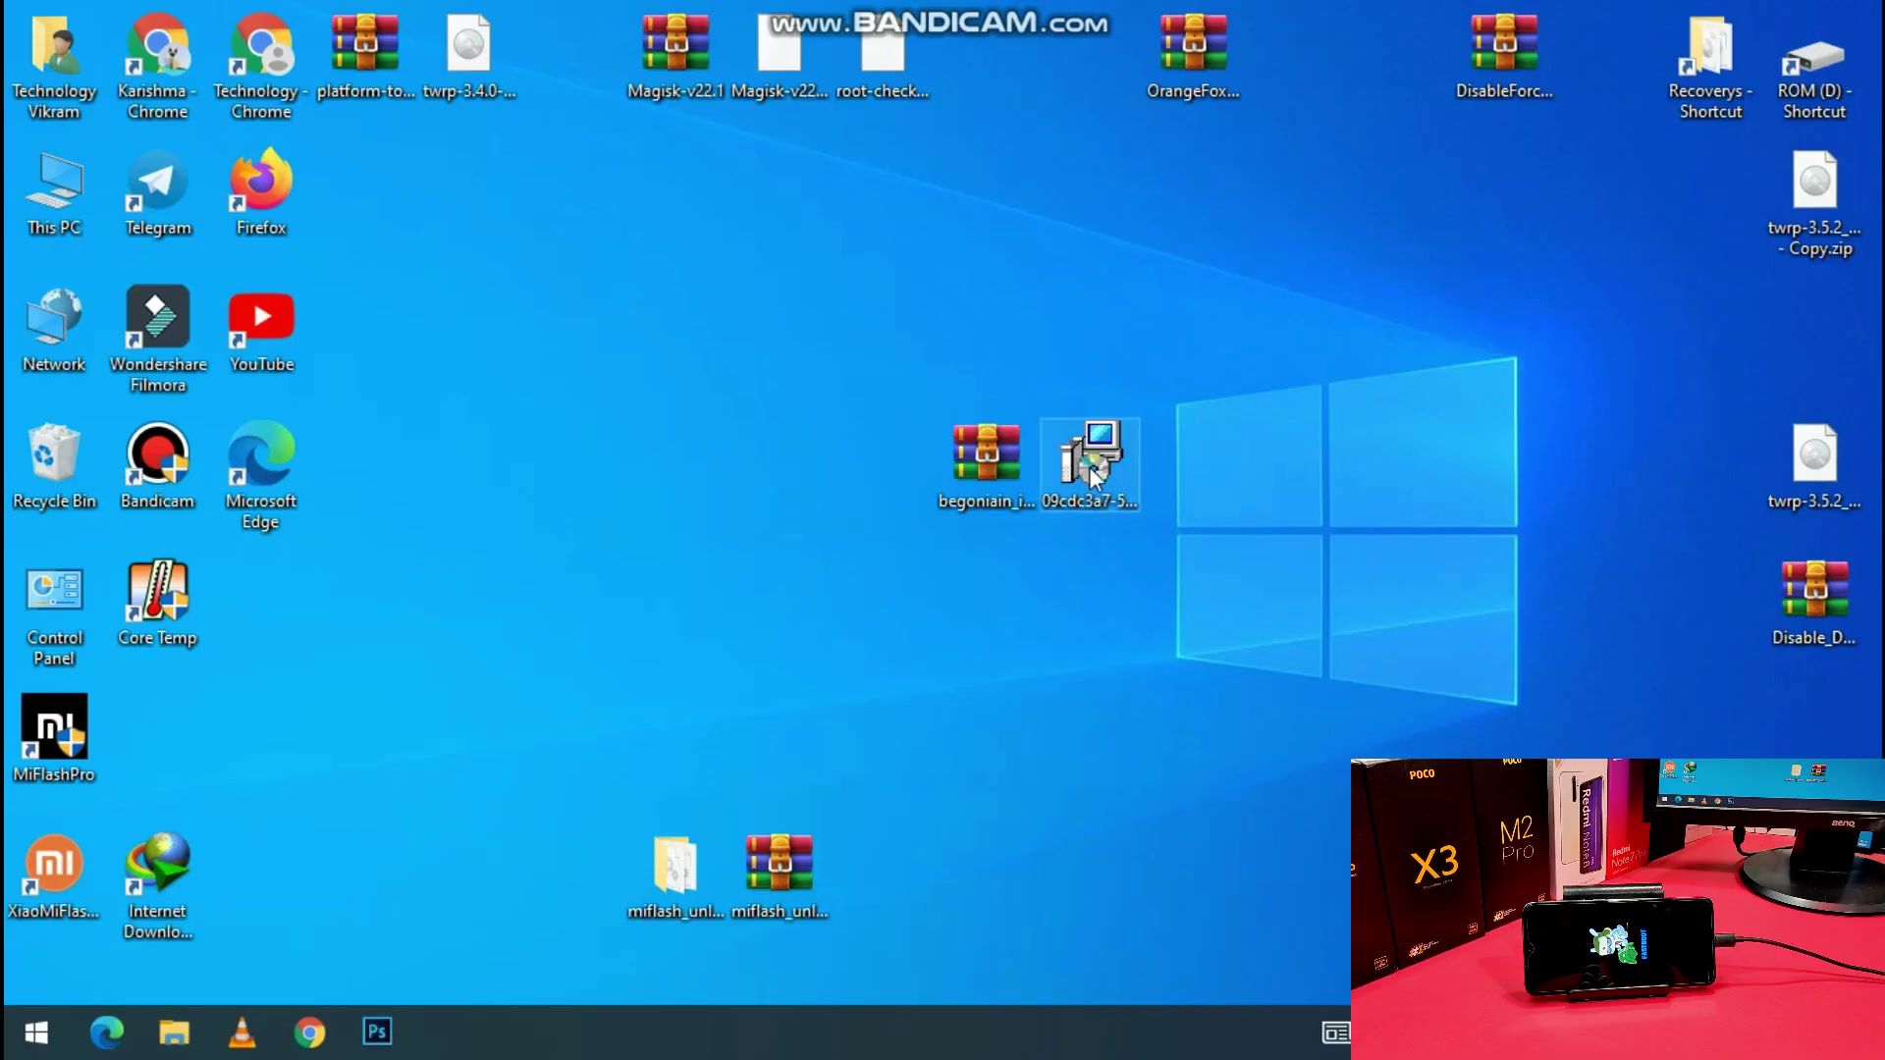
Examine the full names and file details of the MiFlashSetup installer package and the begoniain_in_global_images ROM archive on the desktop
click(1090, 470)
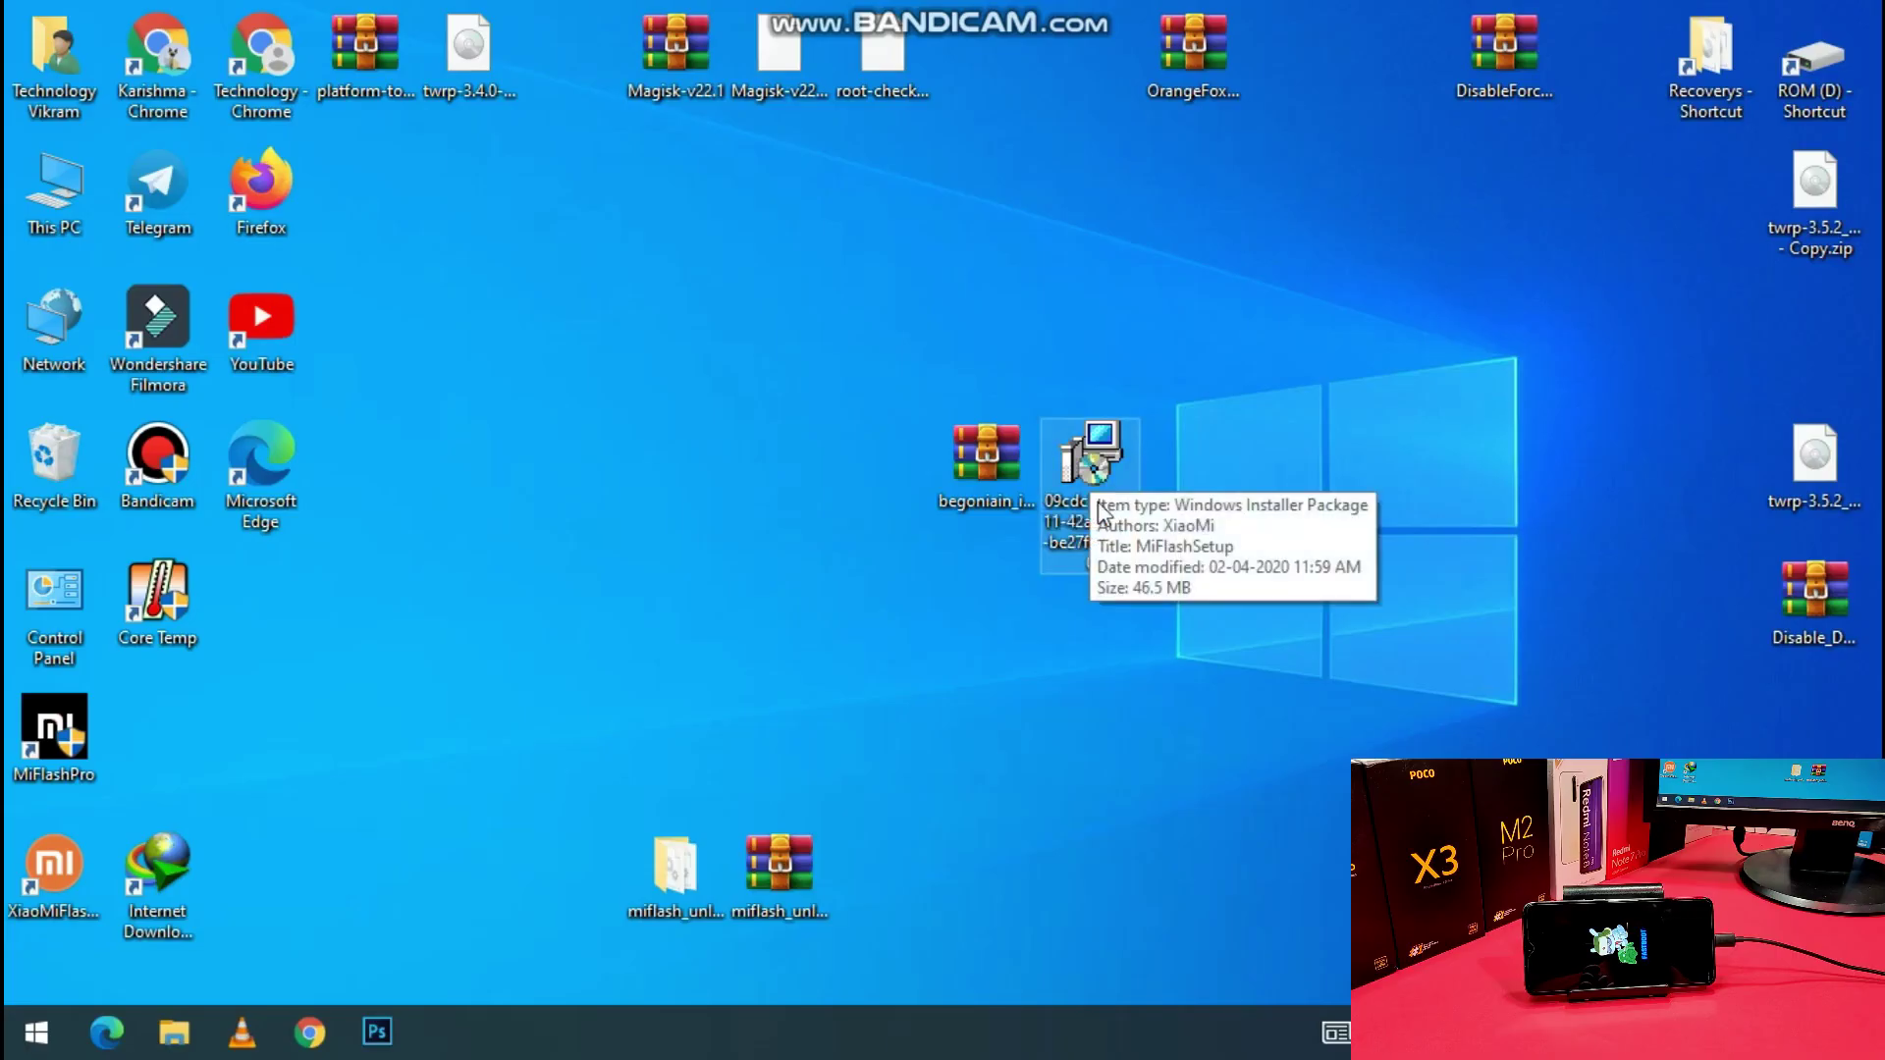
click(987, 475)
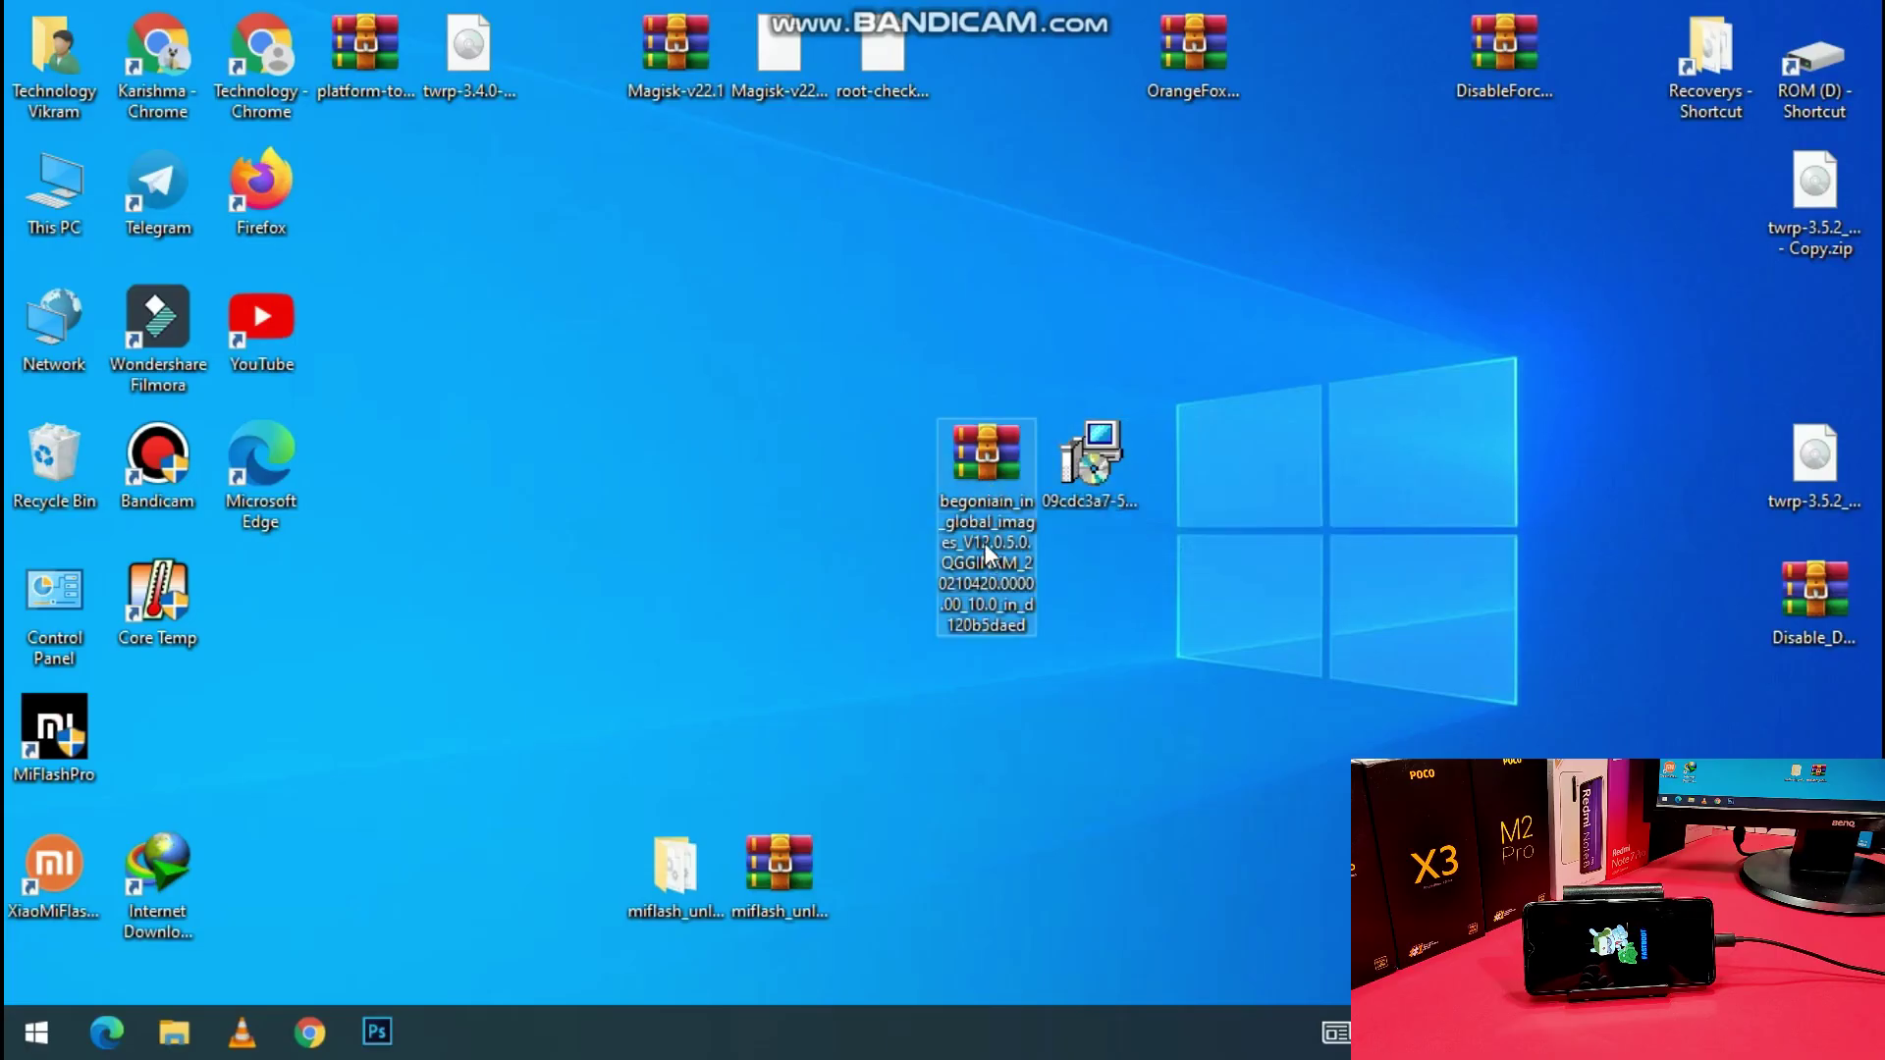
mouse_move(982, 539)
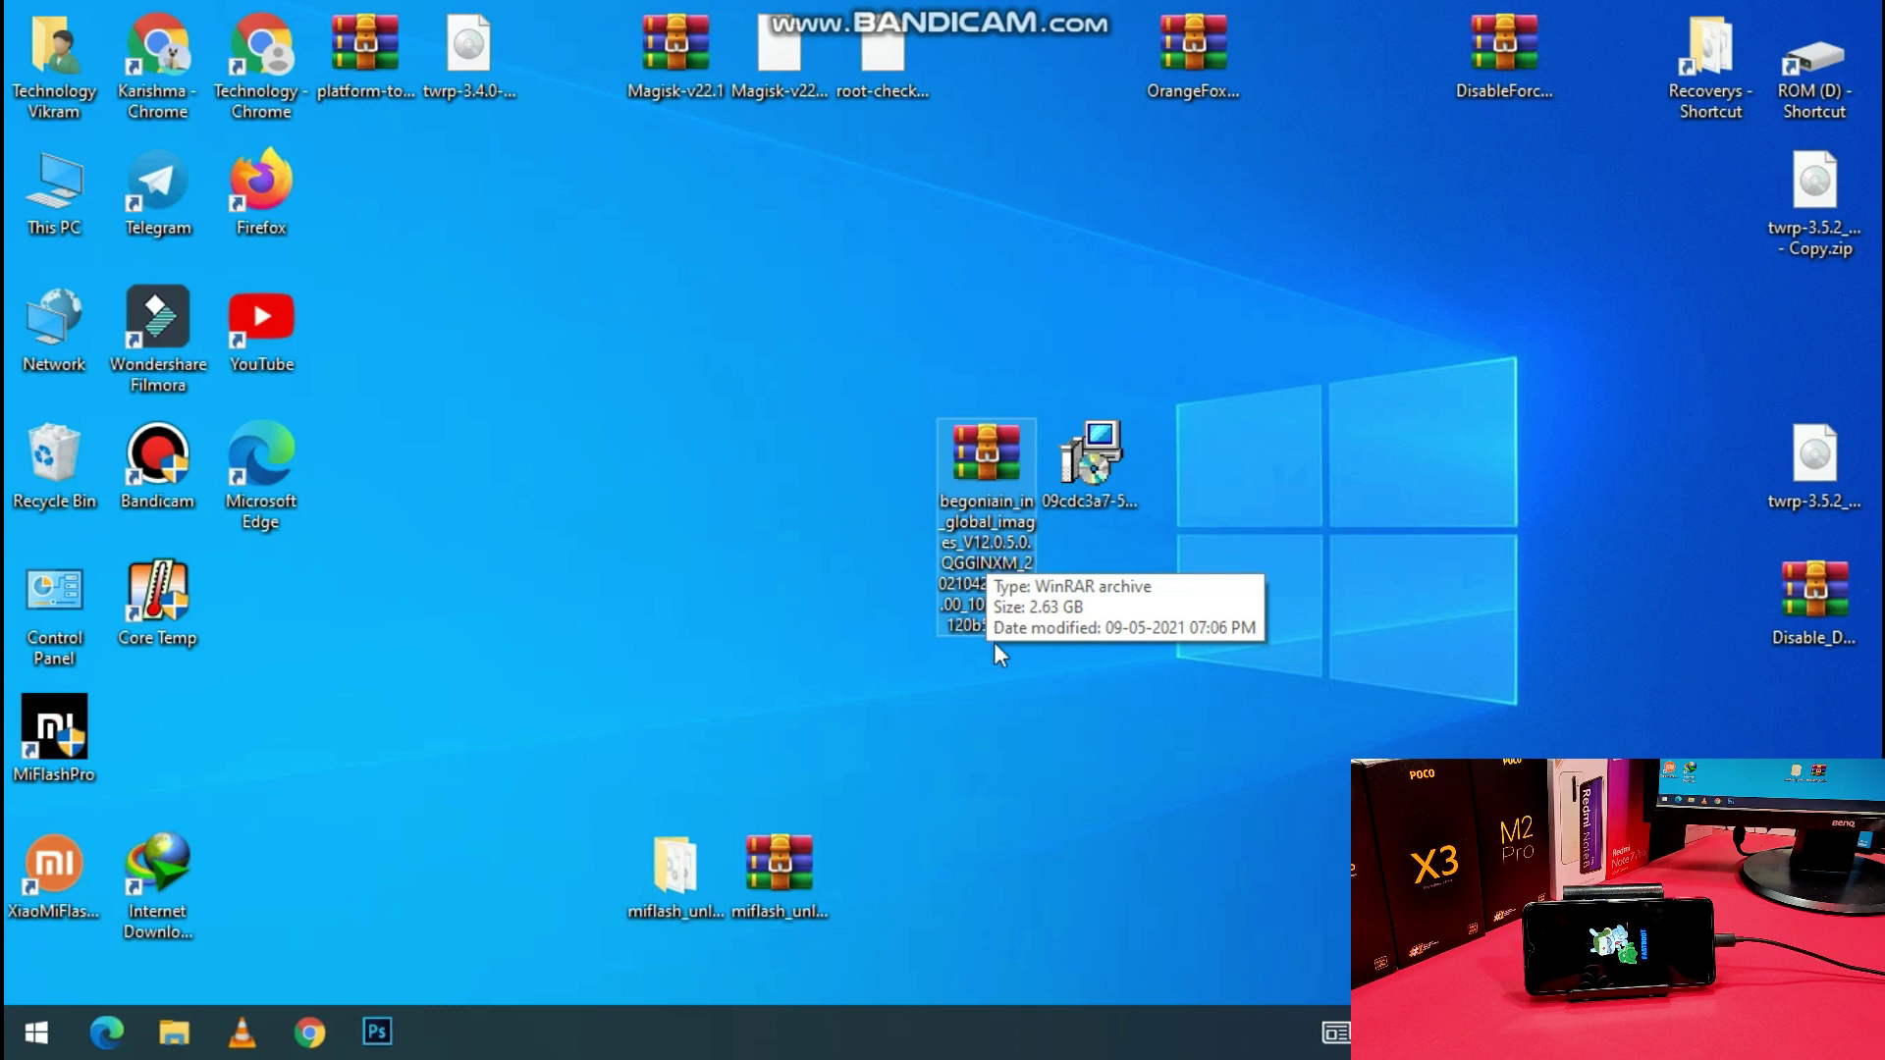
mouse_move(989, 627)
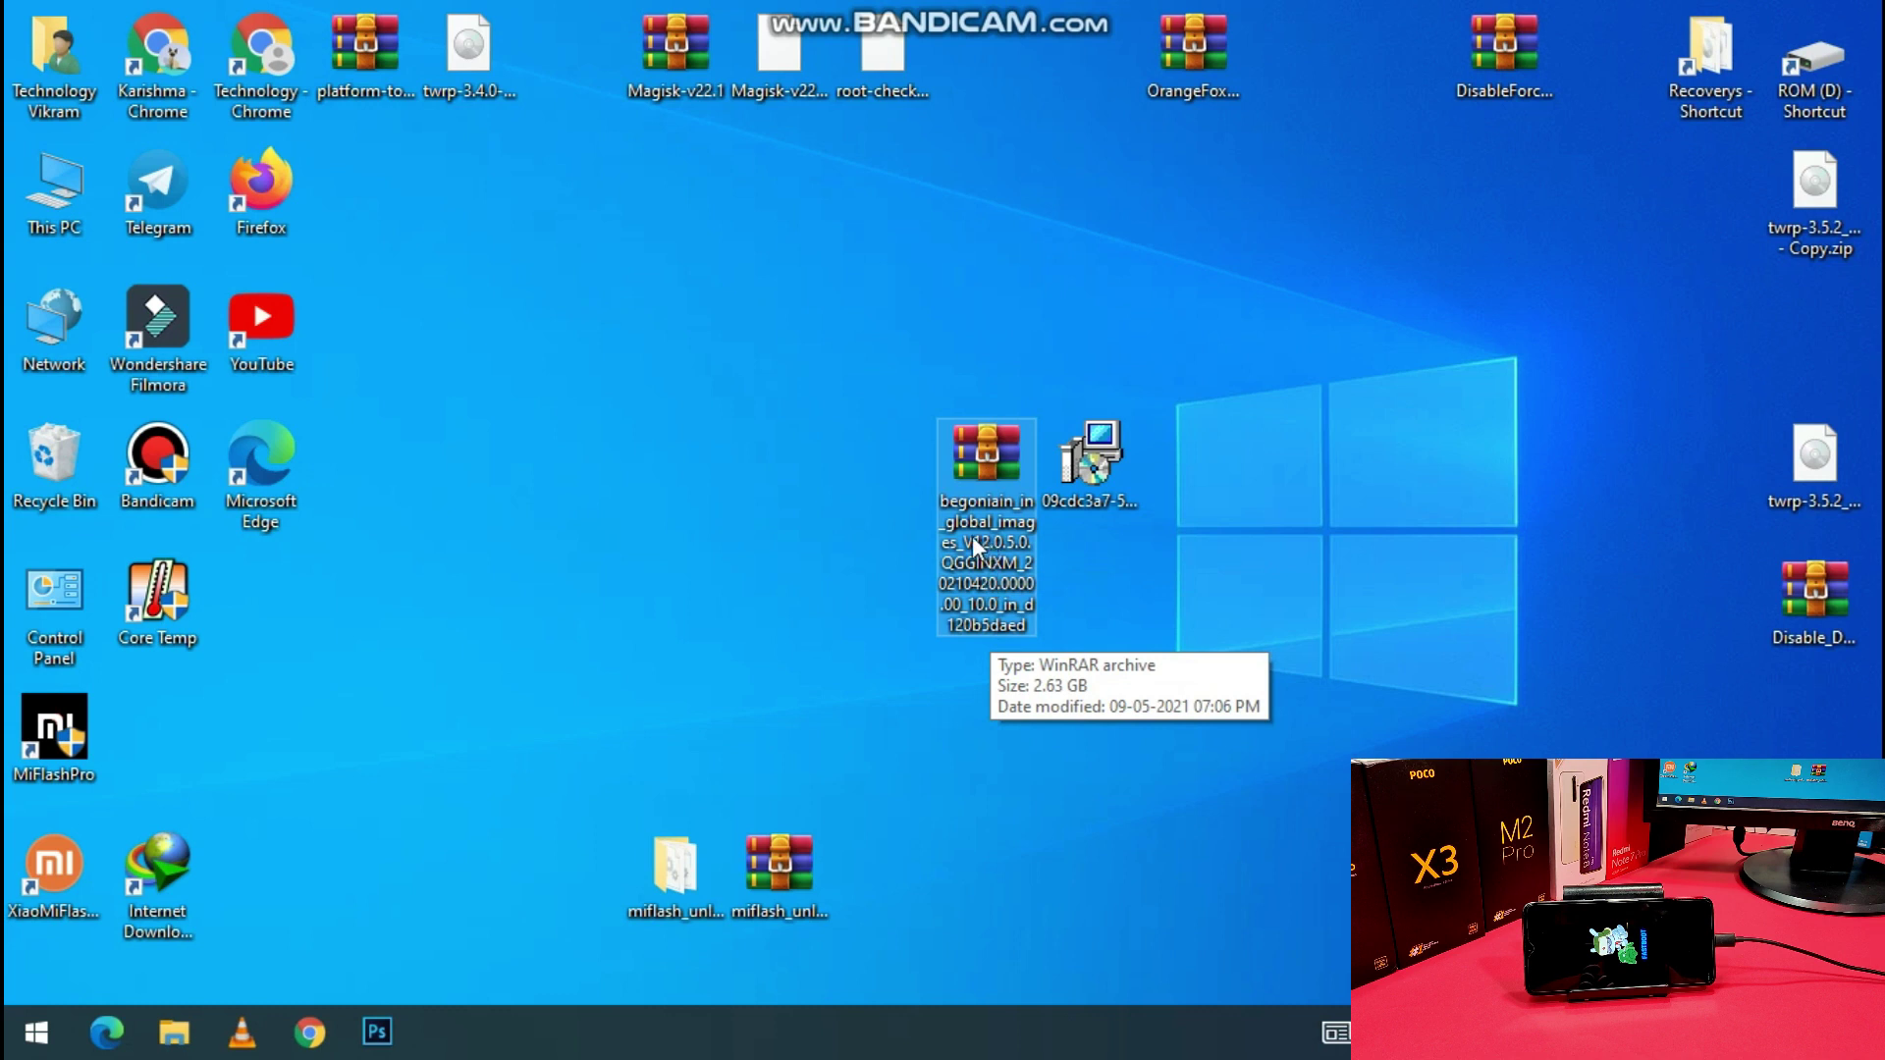
key(Right)
click(1159, 746)
click(991, 452)
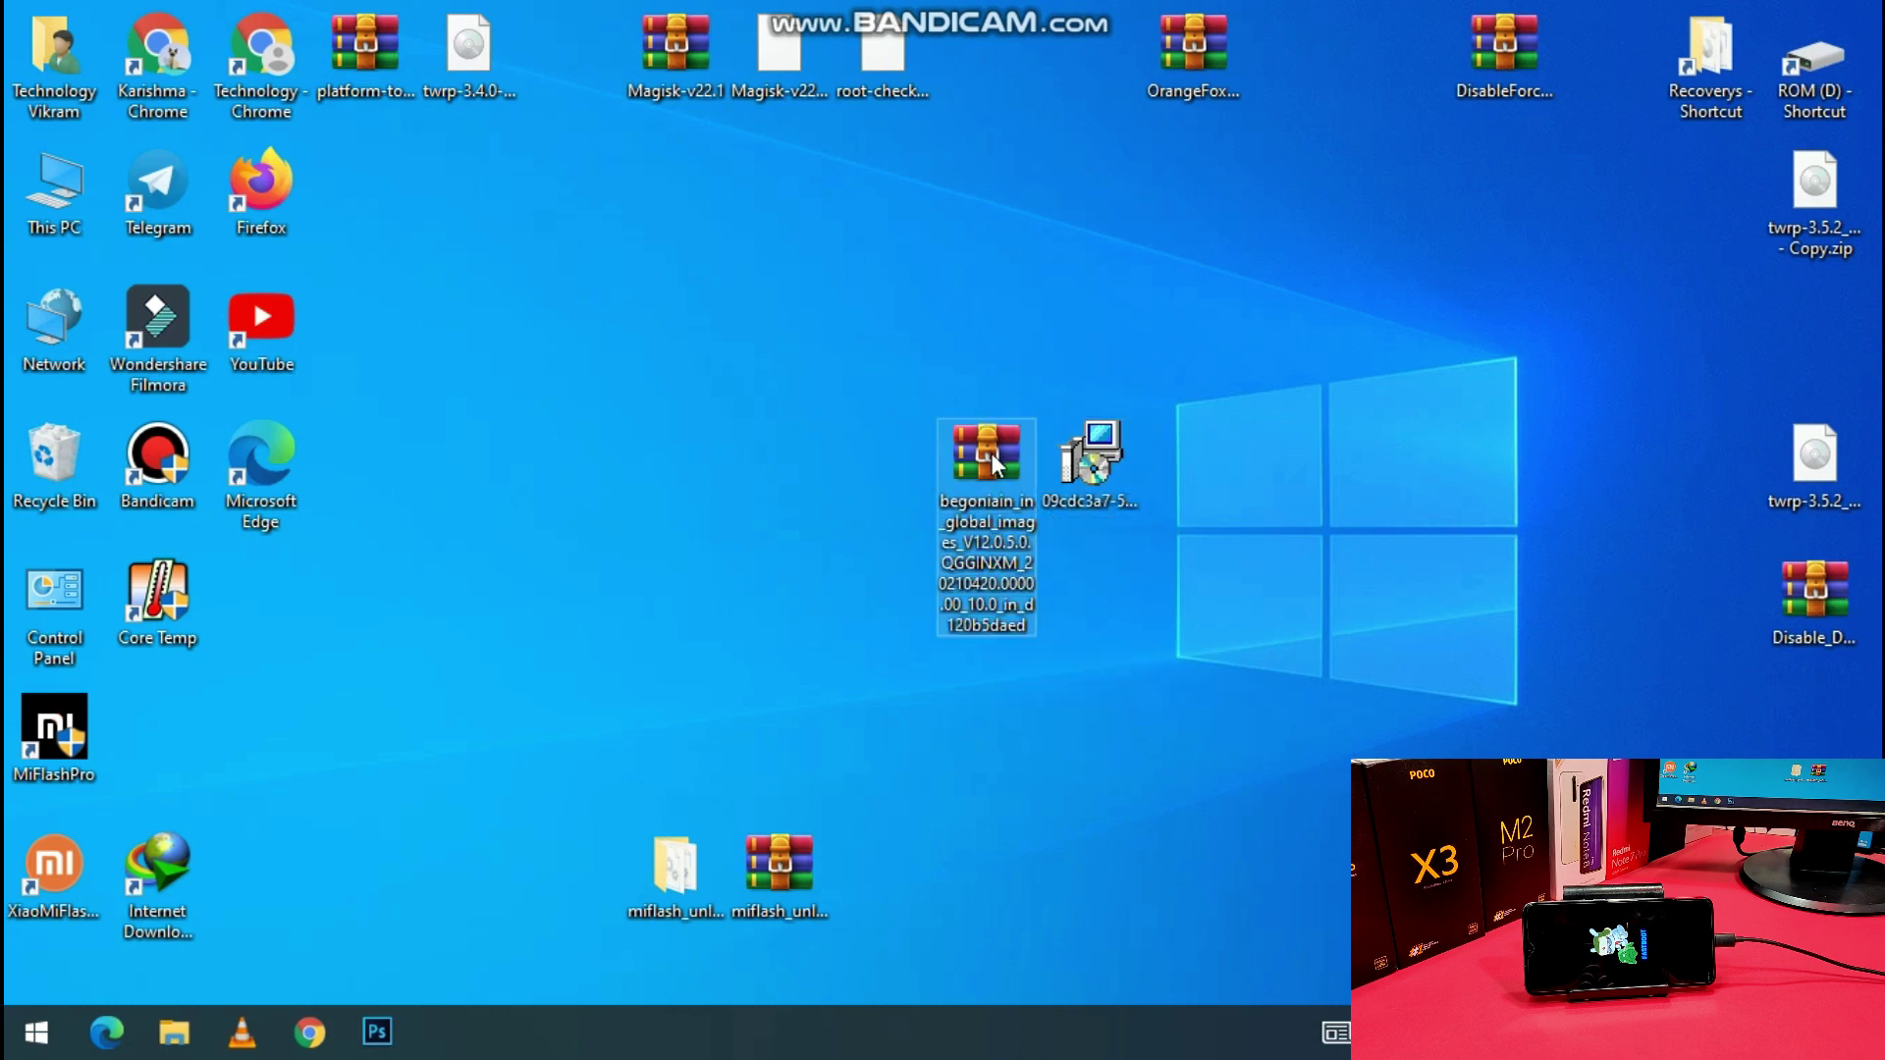
mouse_move(987, 592)
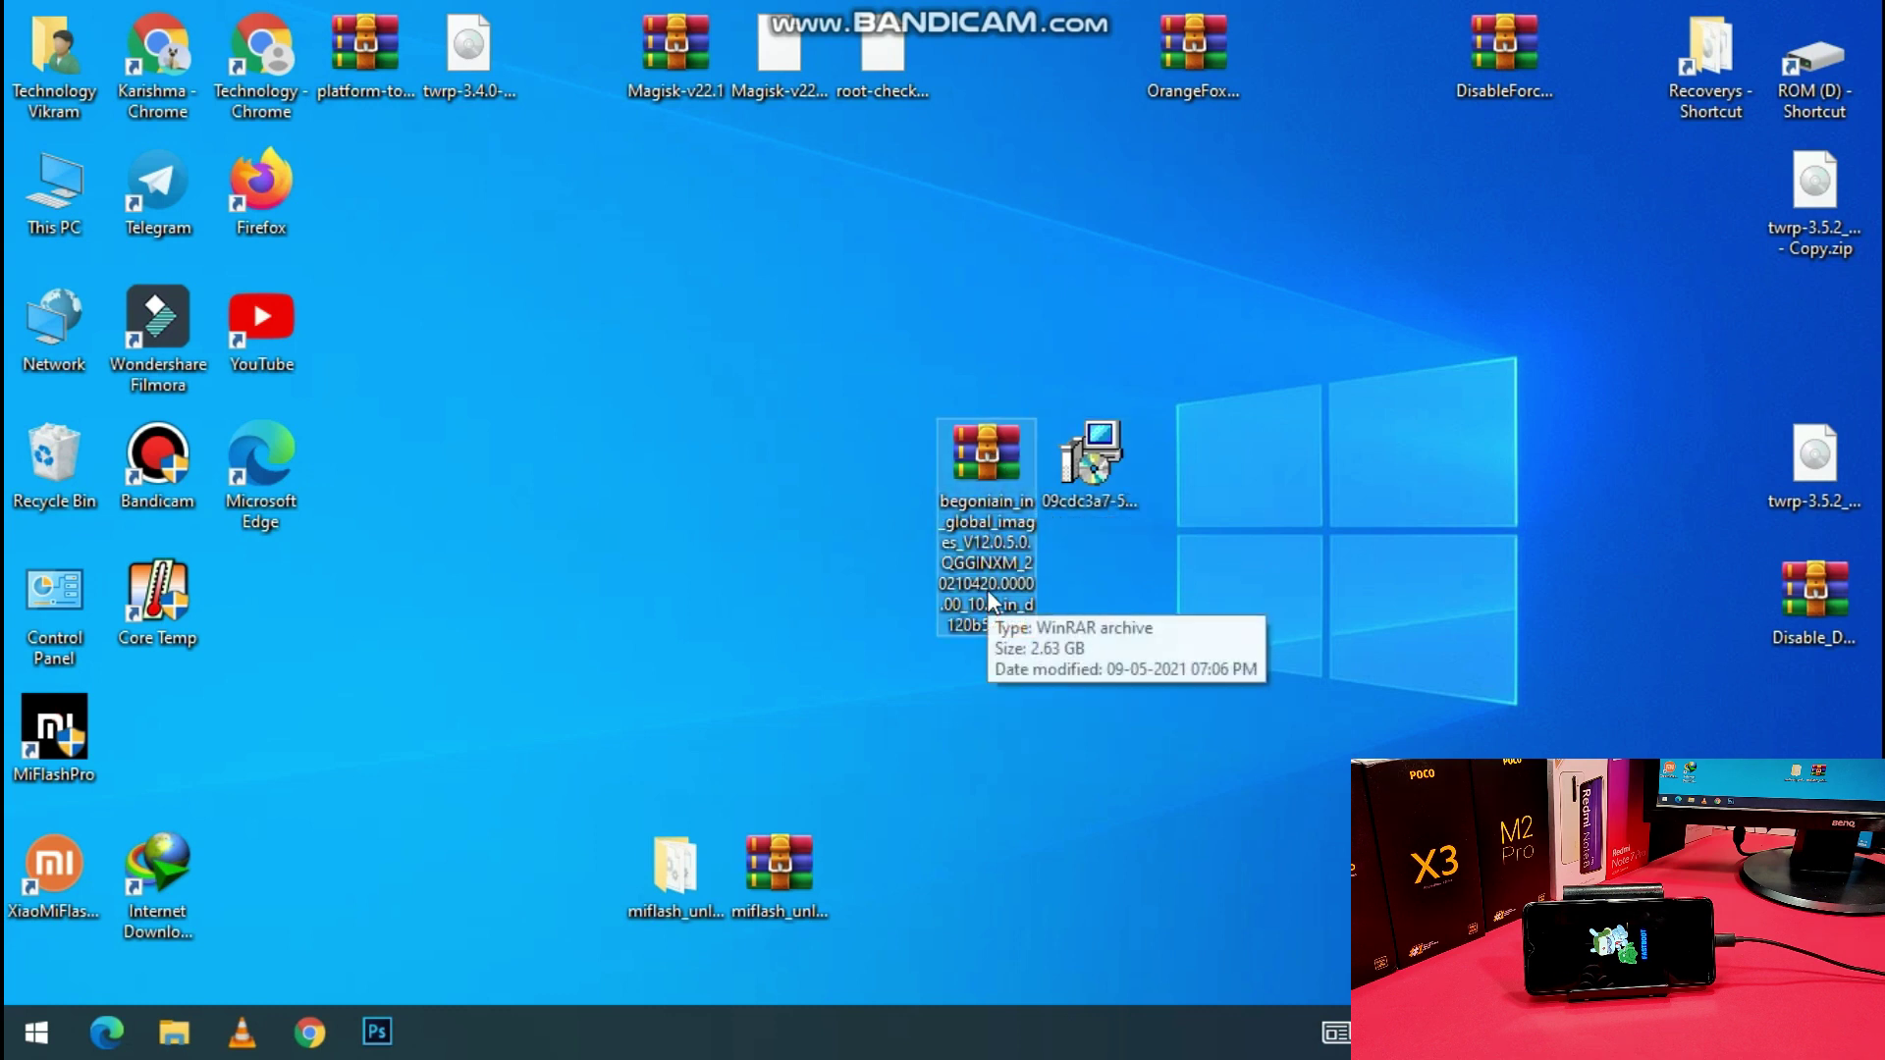
click(1082, 471)
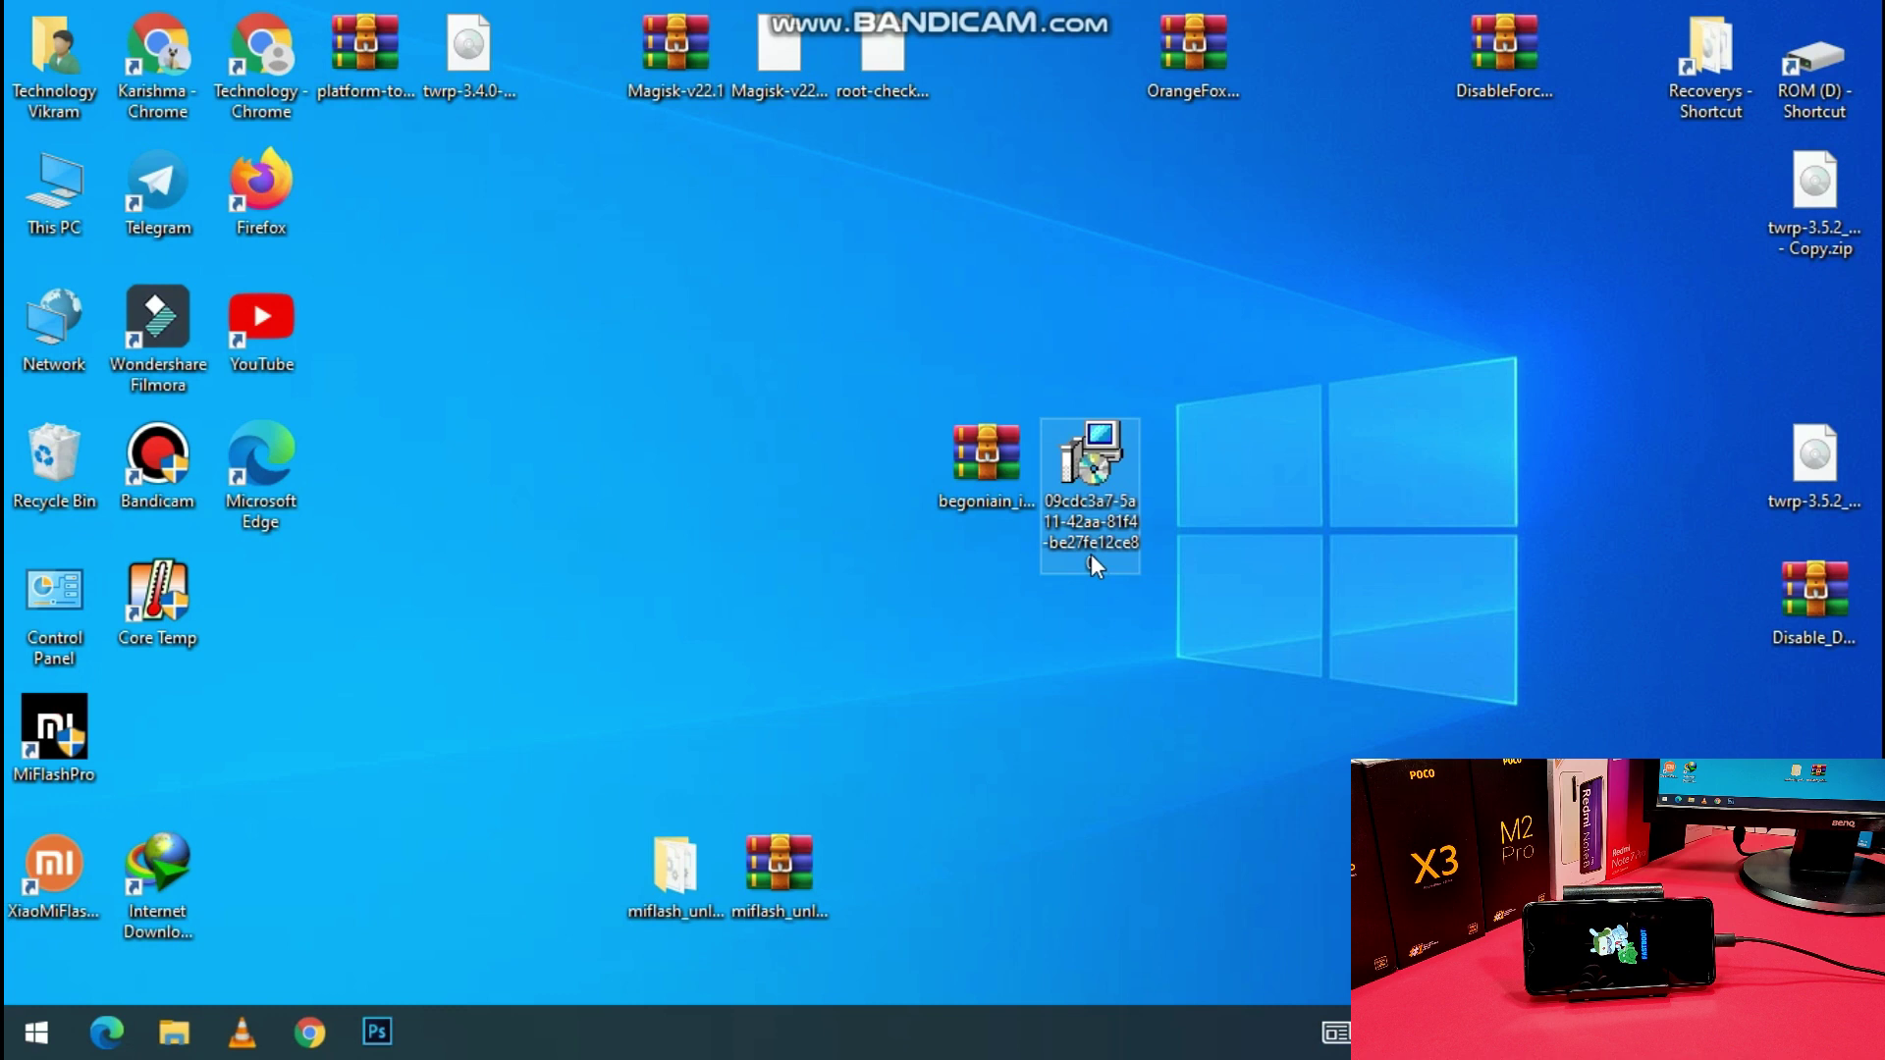
mouse_move(1088, 557)
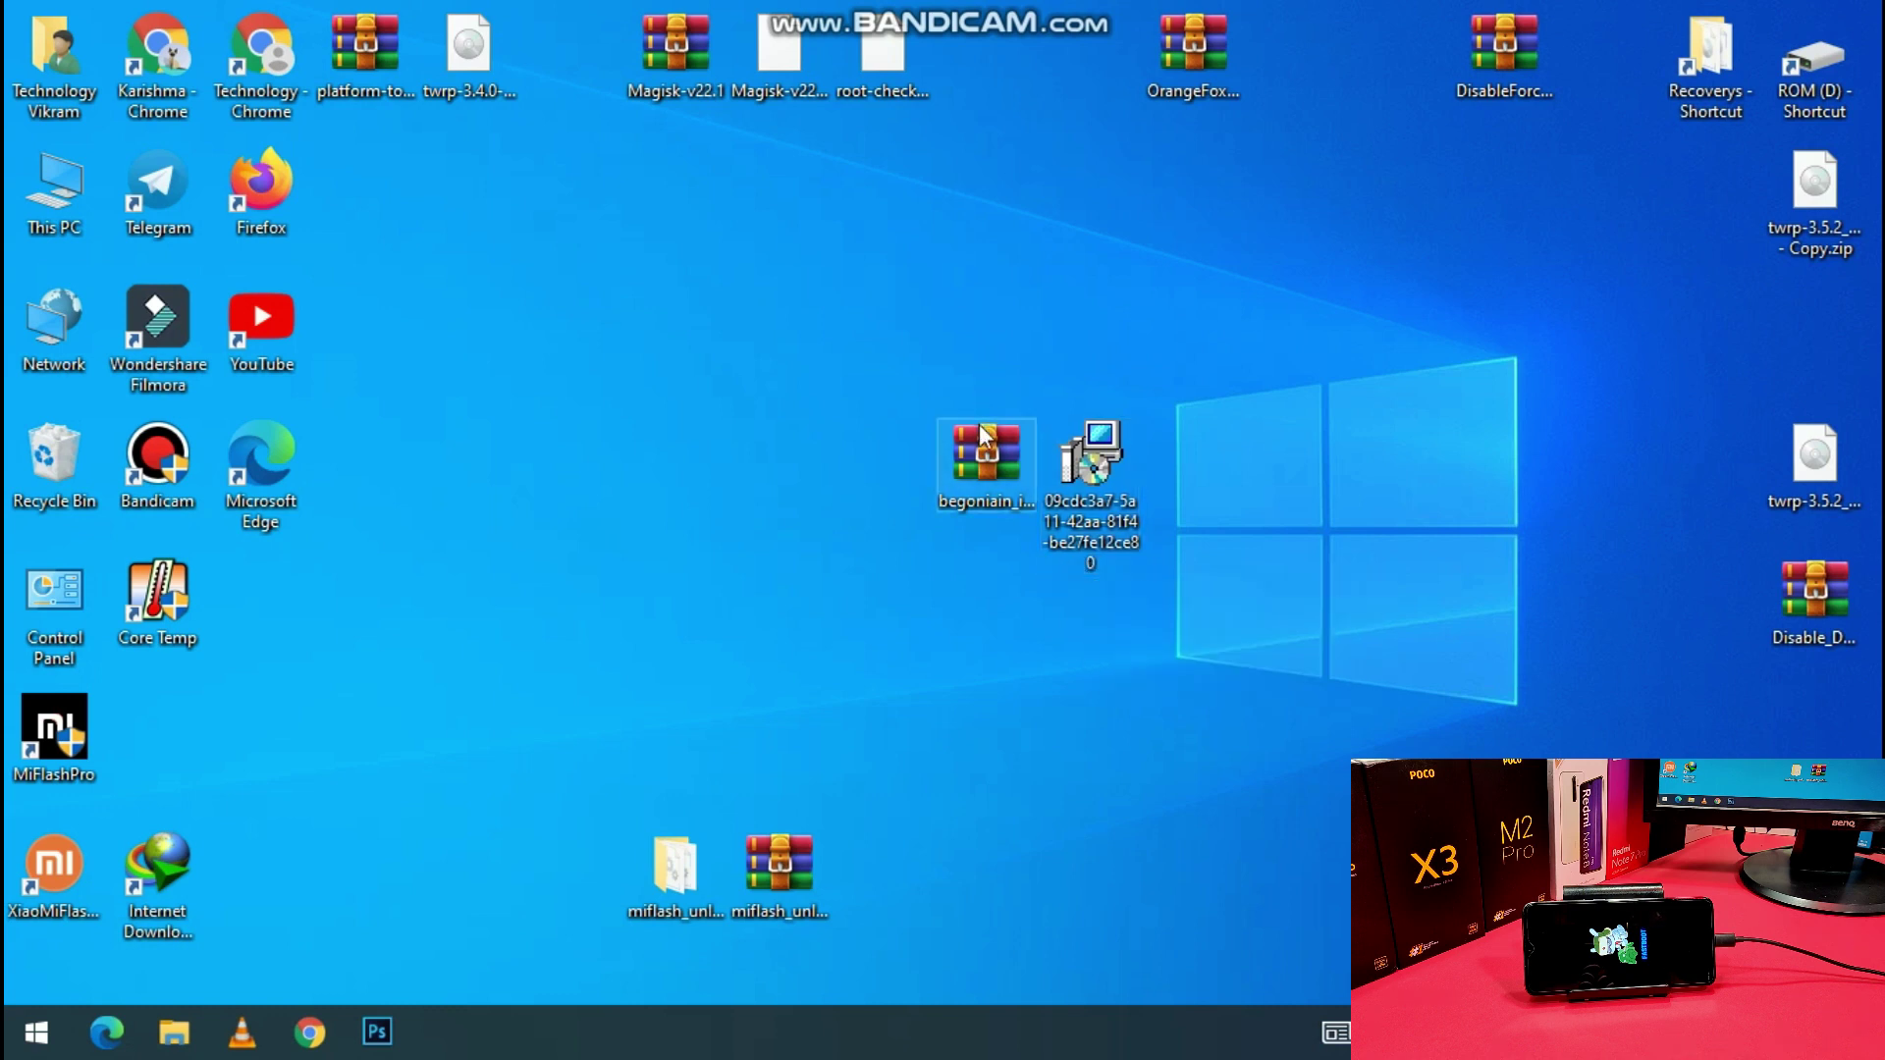
click(985, 466)
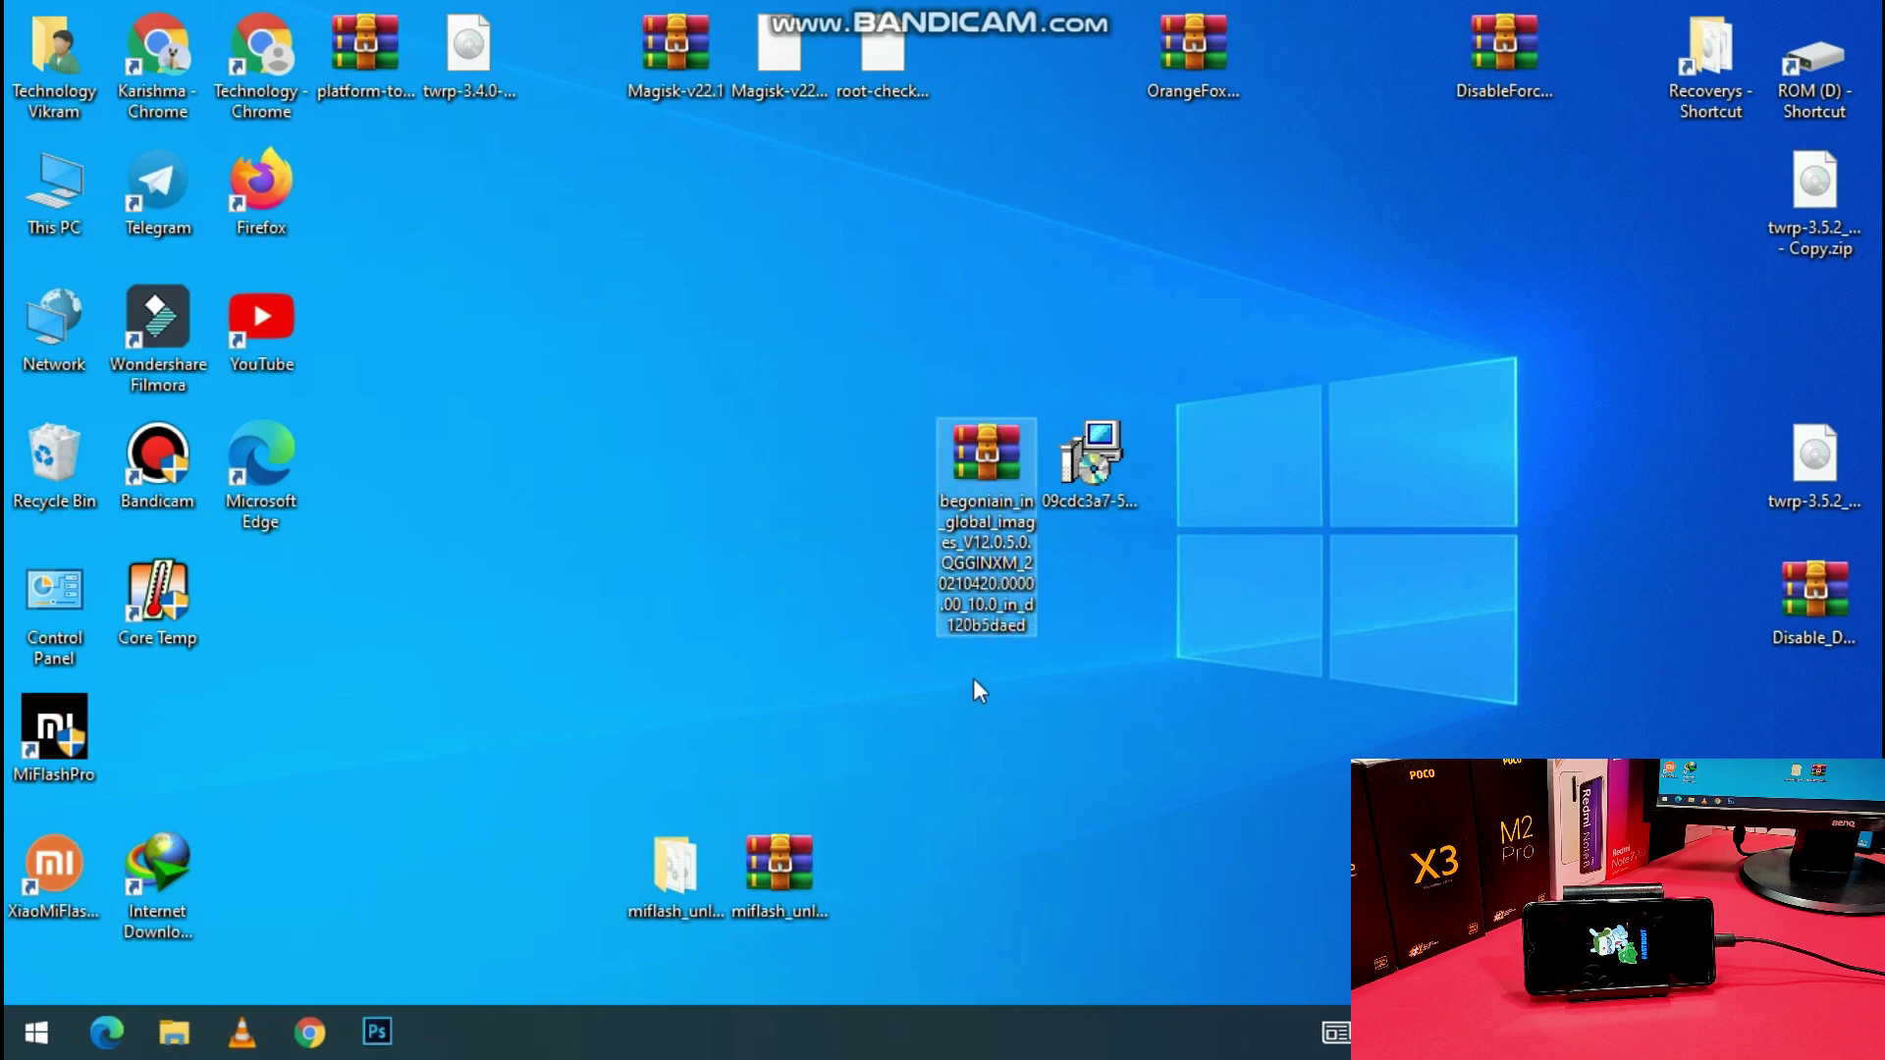
Run the MiFlashSetup installer with the Repair XiaoMiFlash option, and move the XiaoMiFlash shortcut to the empty space below the Magisk files
double_click(1129, 434)
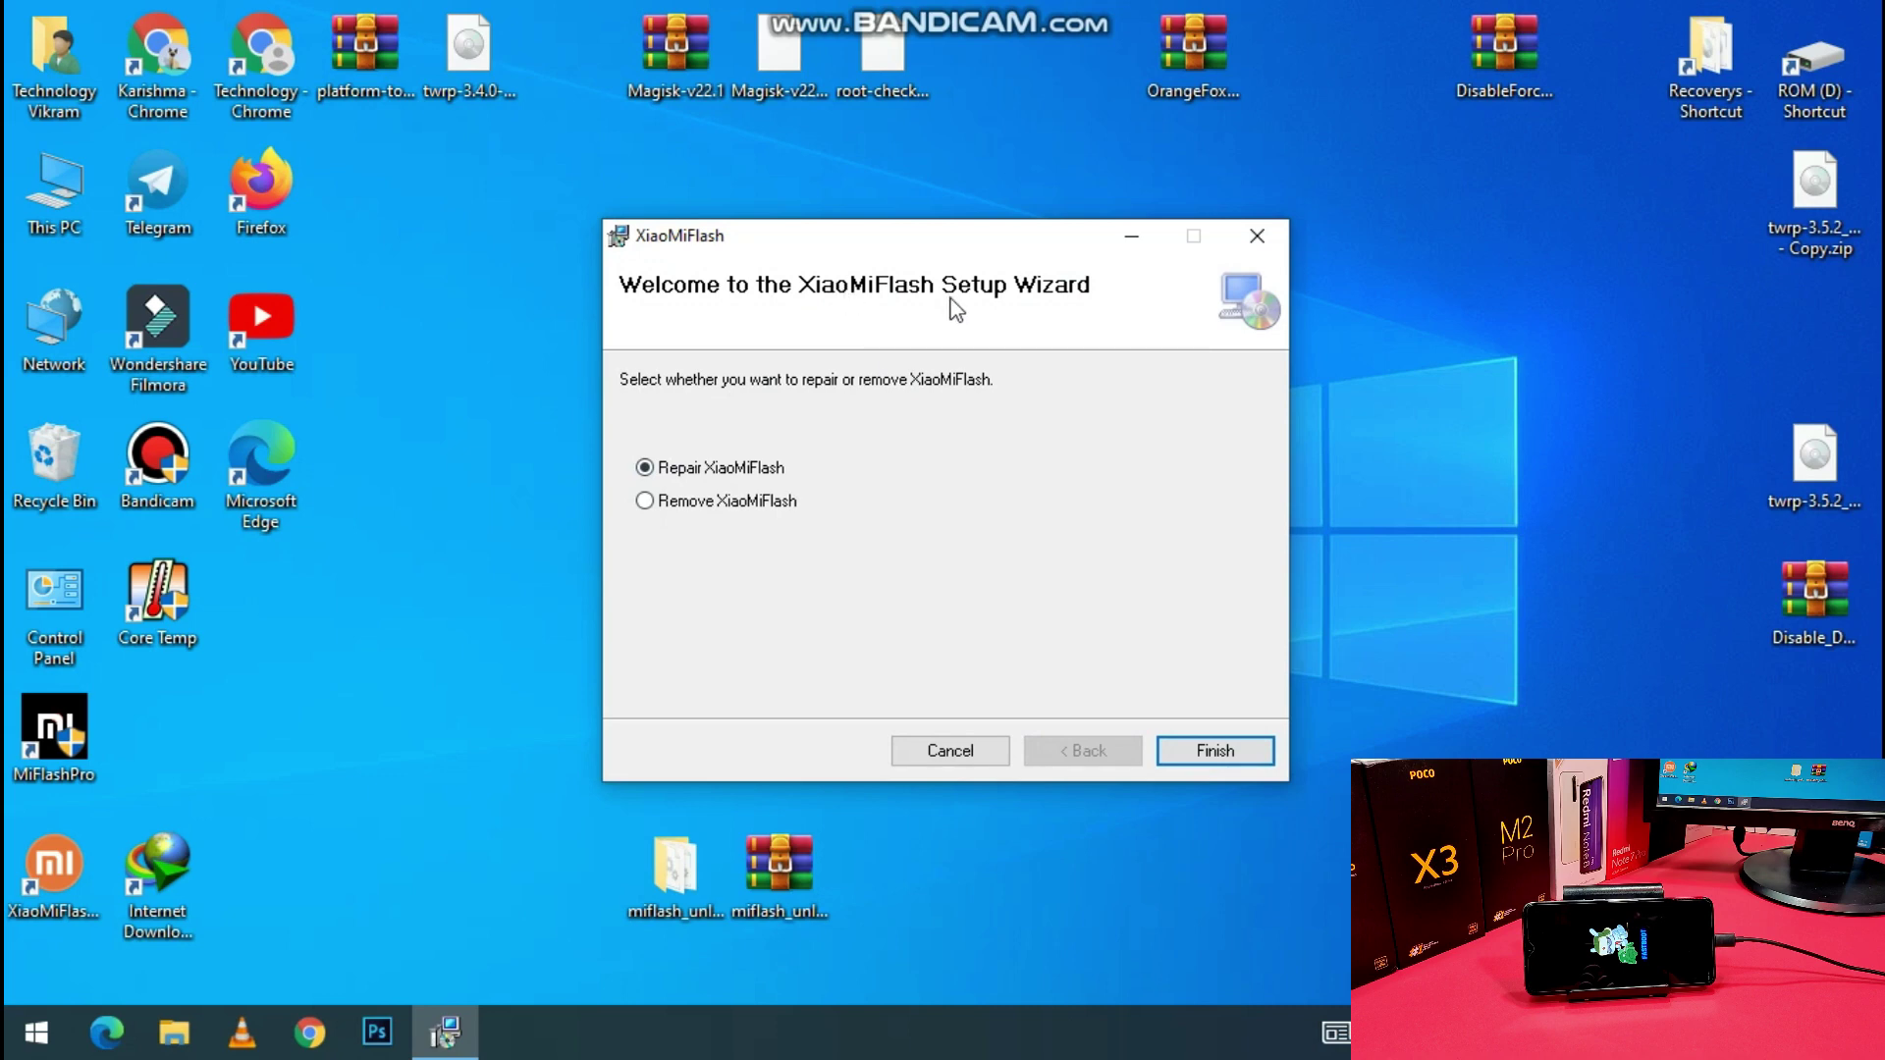
click(1237, 754)
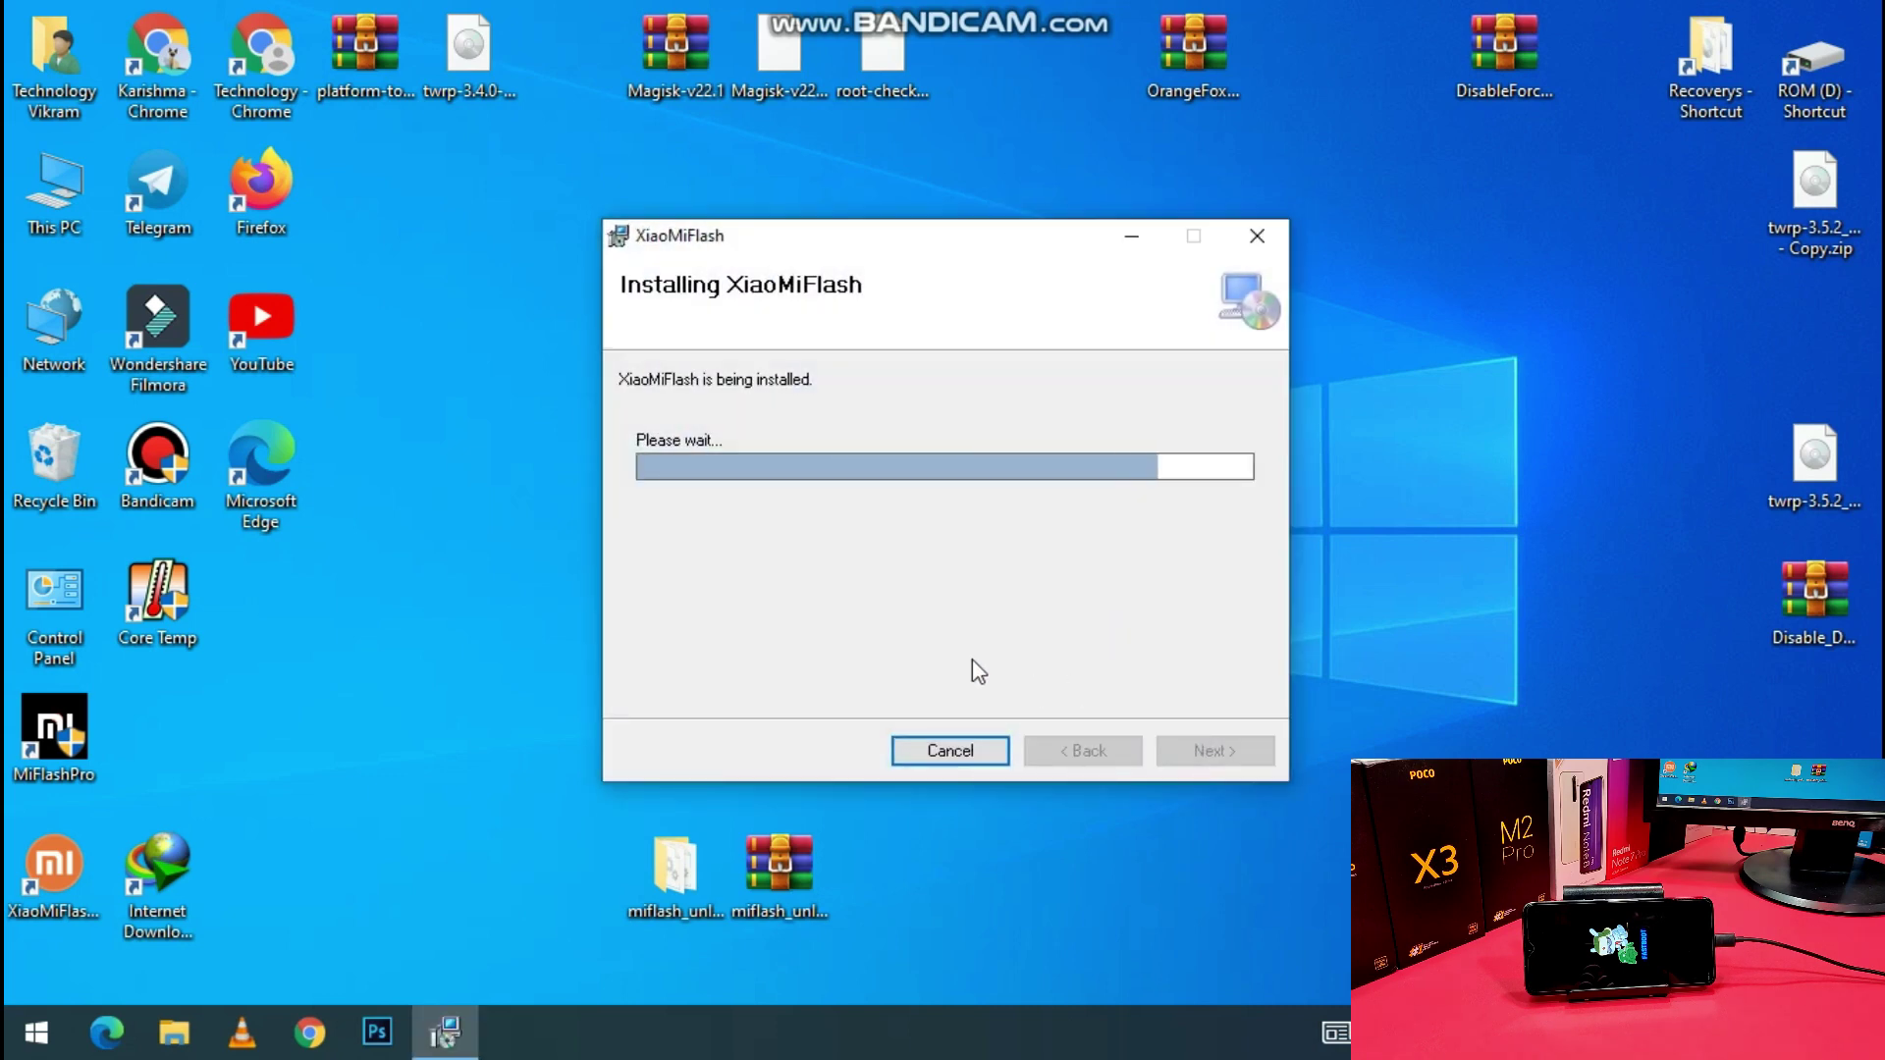
drag(57, 869, 561, 381)
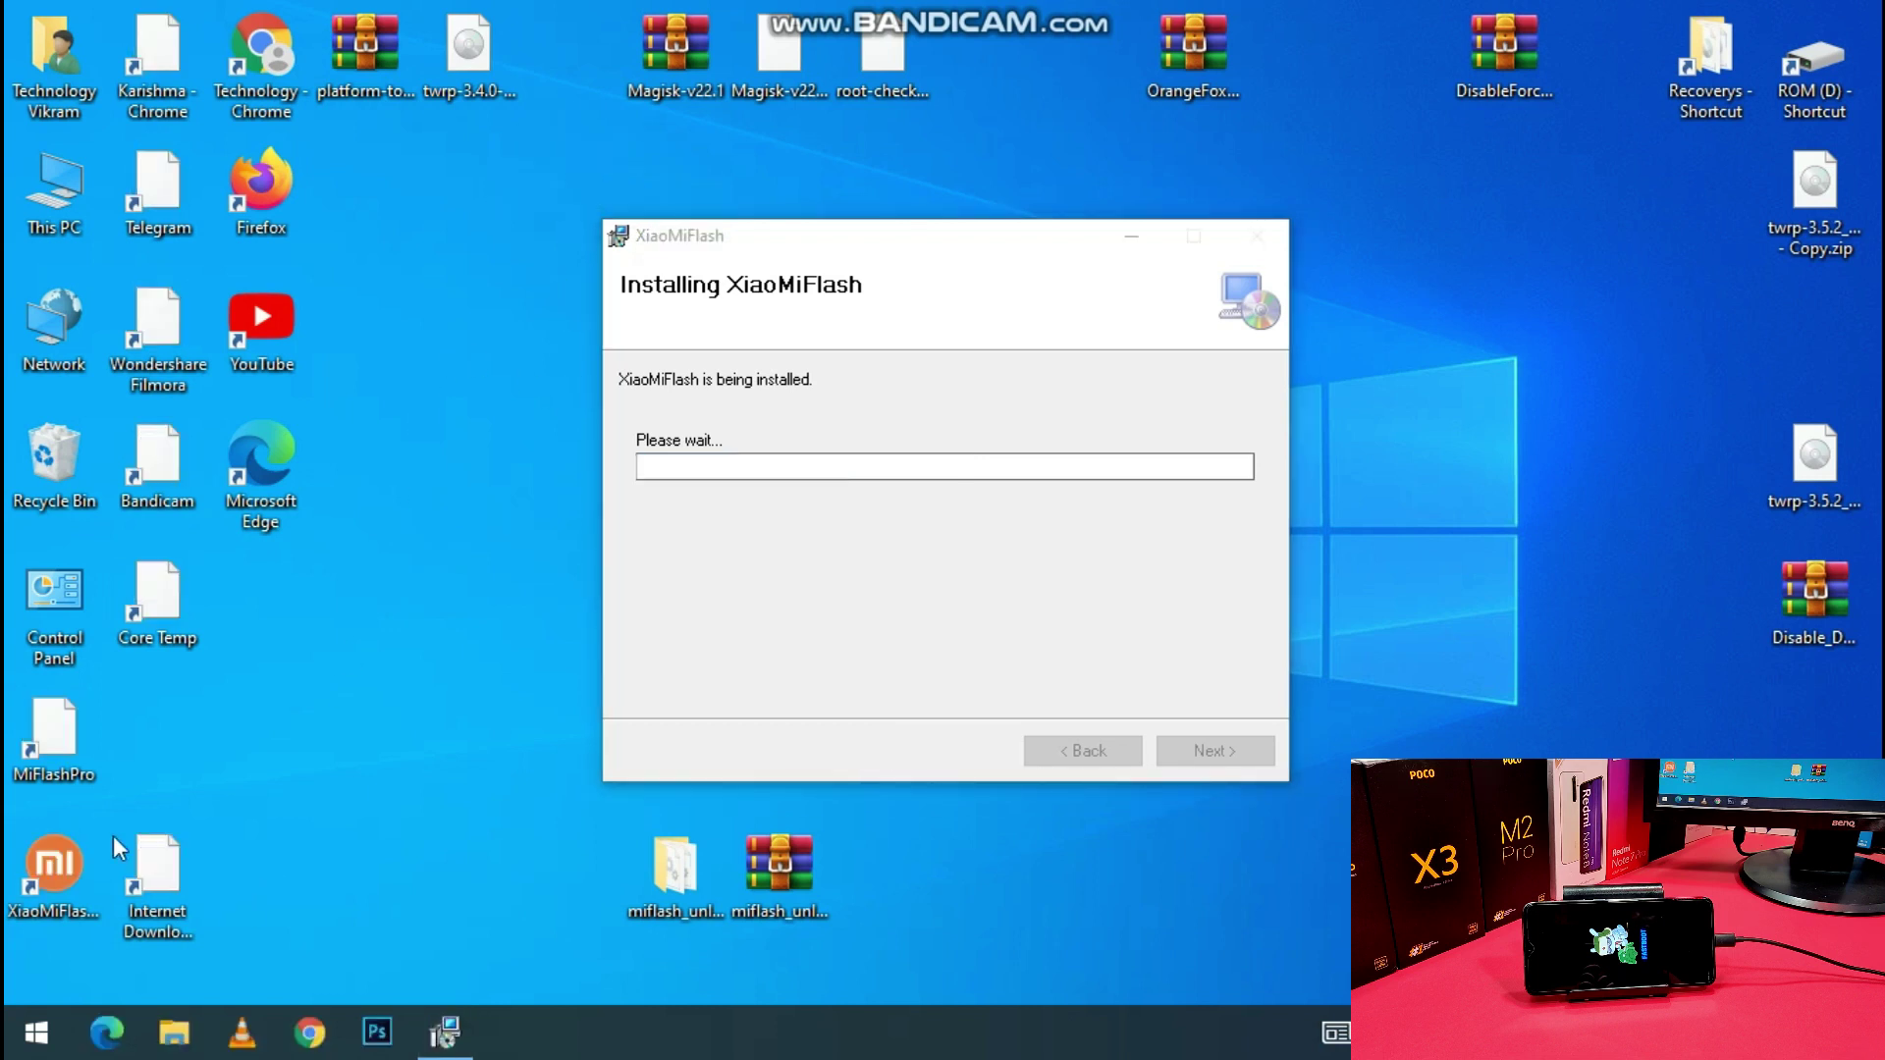
click(1232, 760)
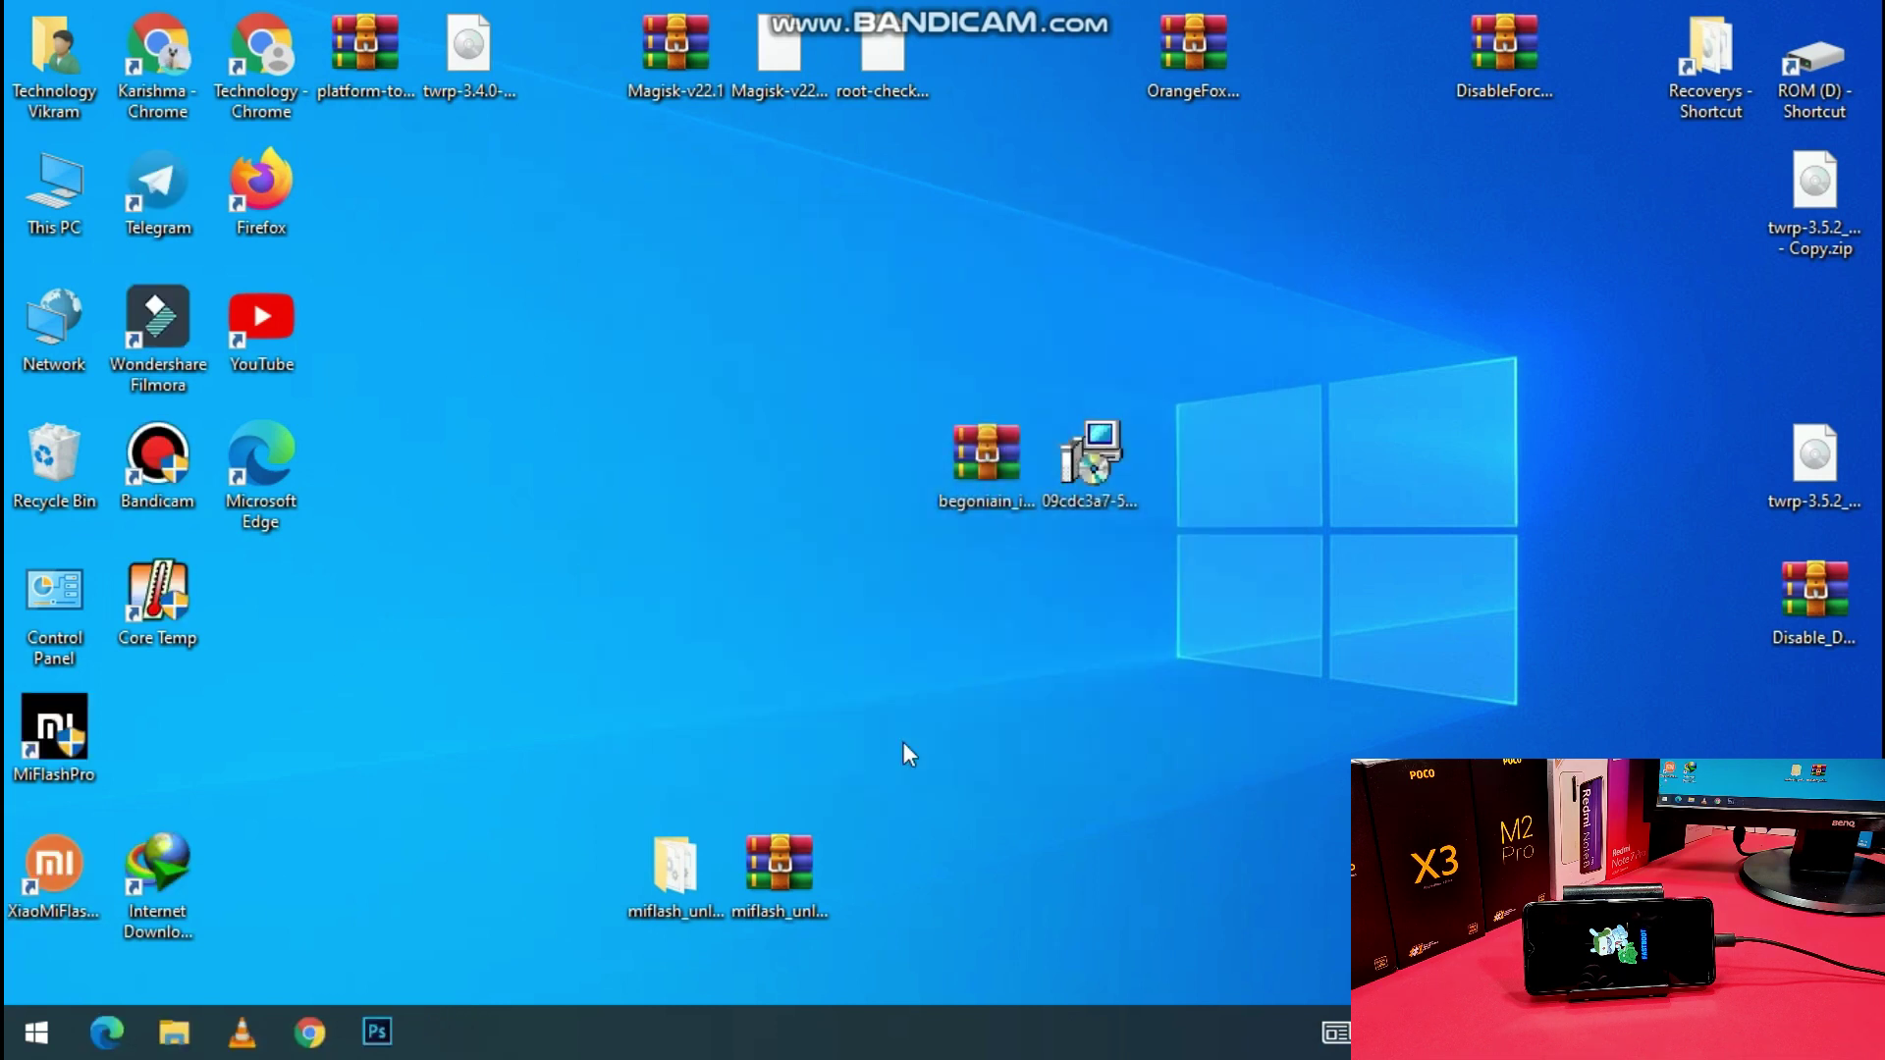
drag(45, 909, 781, 206)
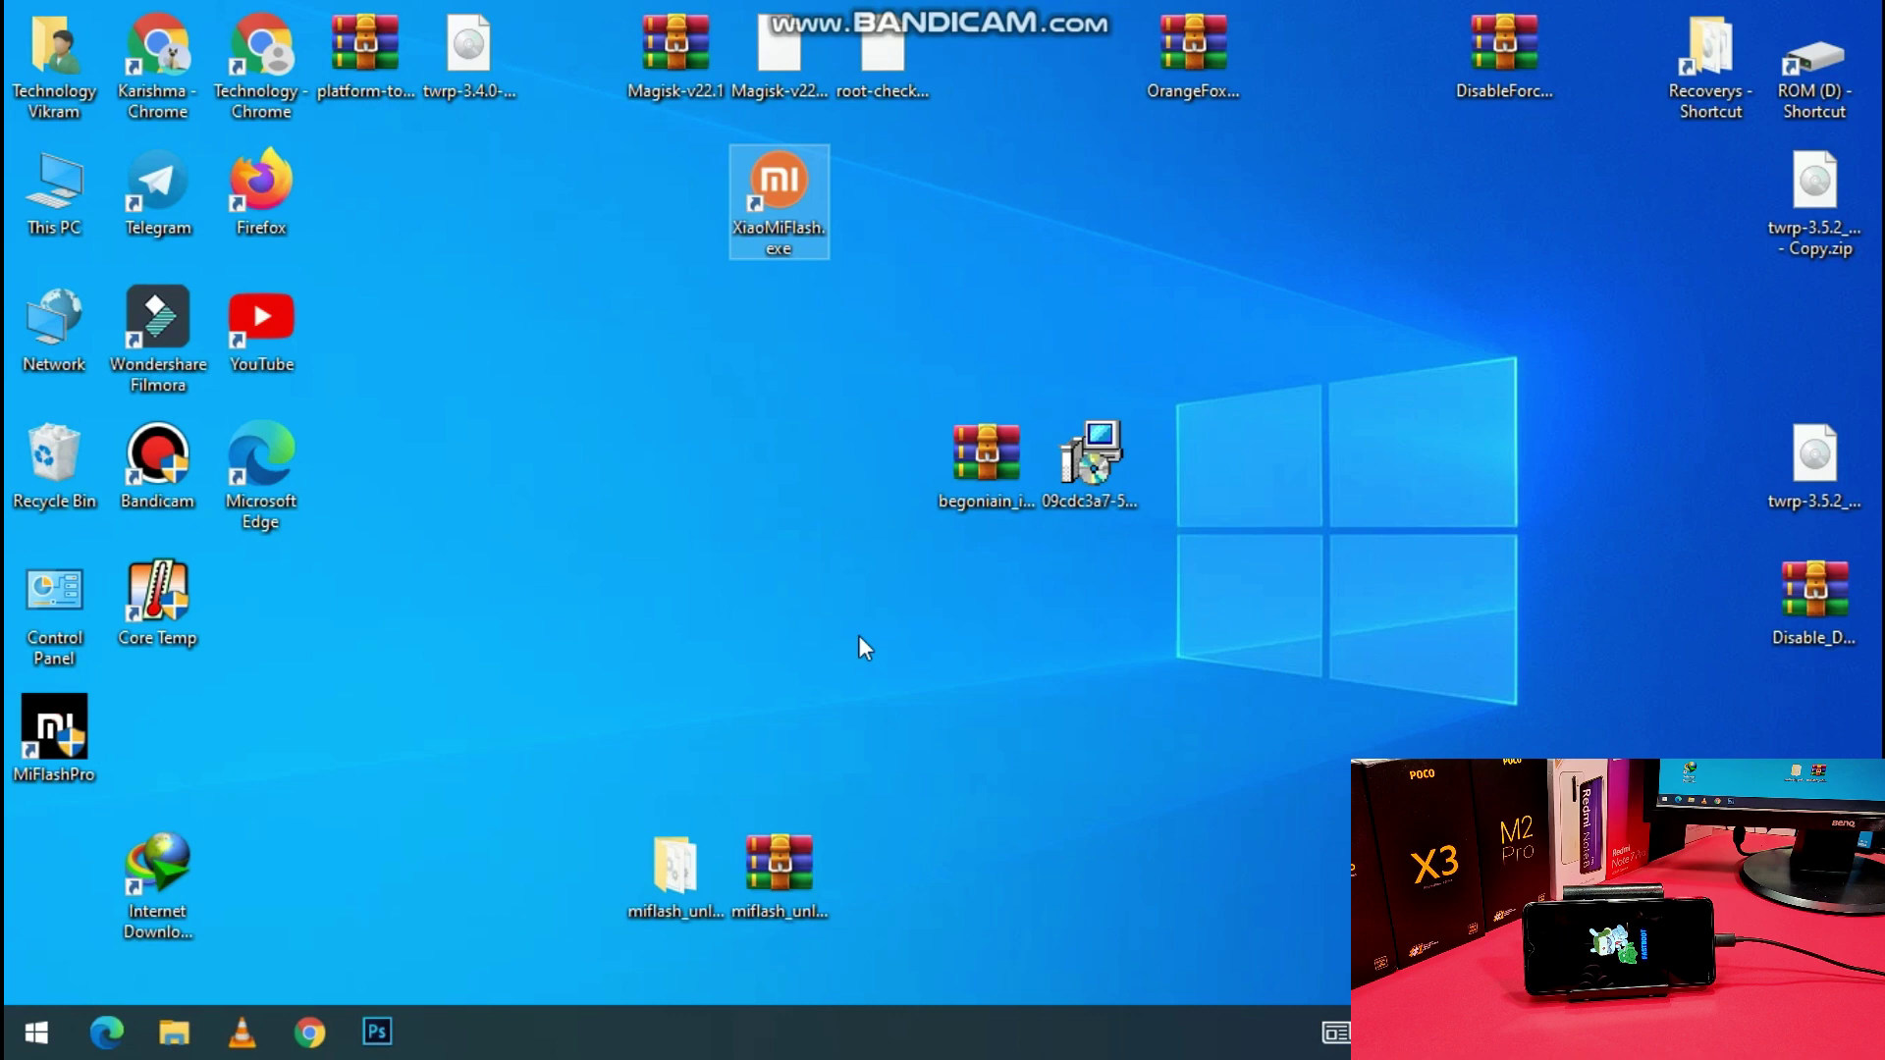
Extract the begoniain_in_global_images V12.0.5.0 archive into a folder of the same name and place that folder in free desktop space
click(999, 505)
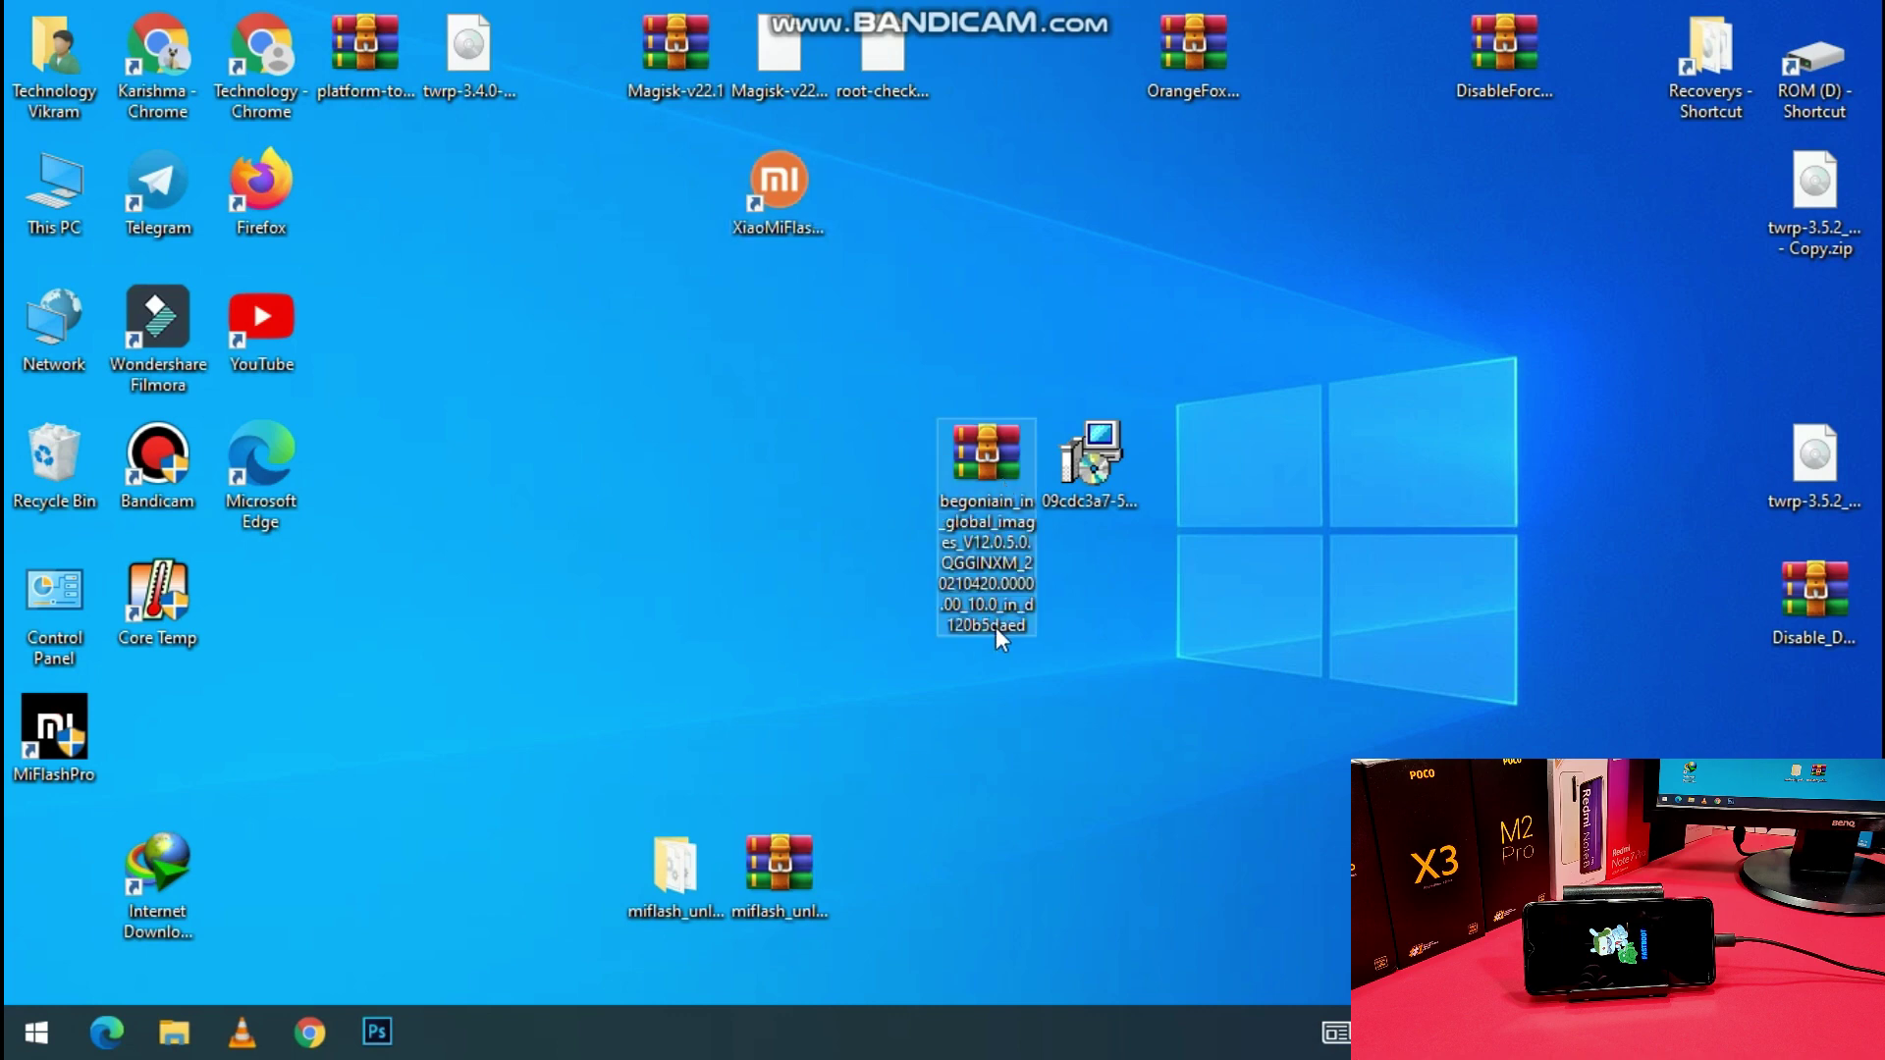
right_click(982, 472)
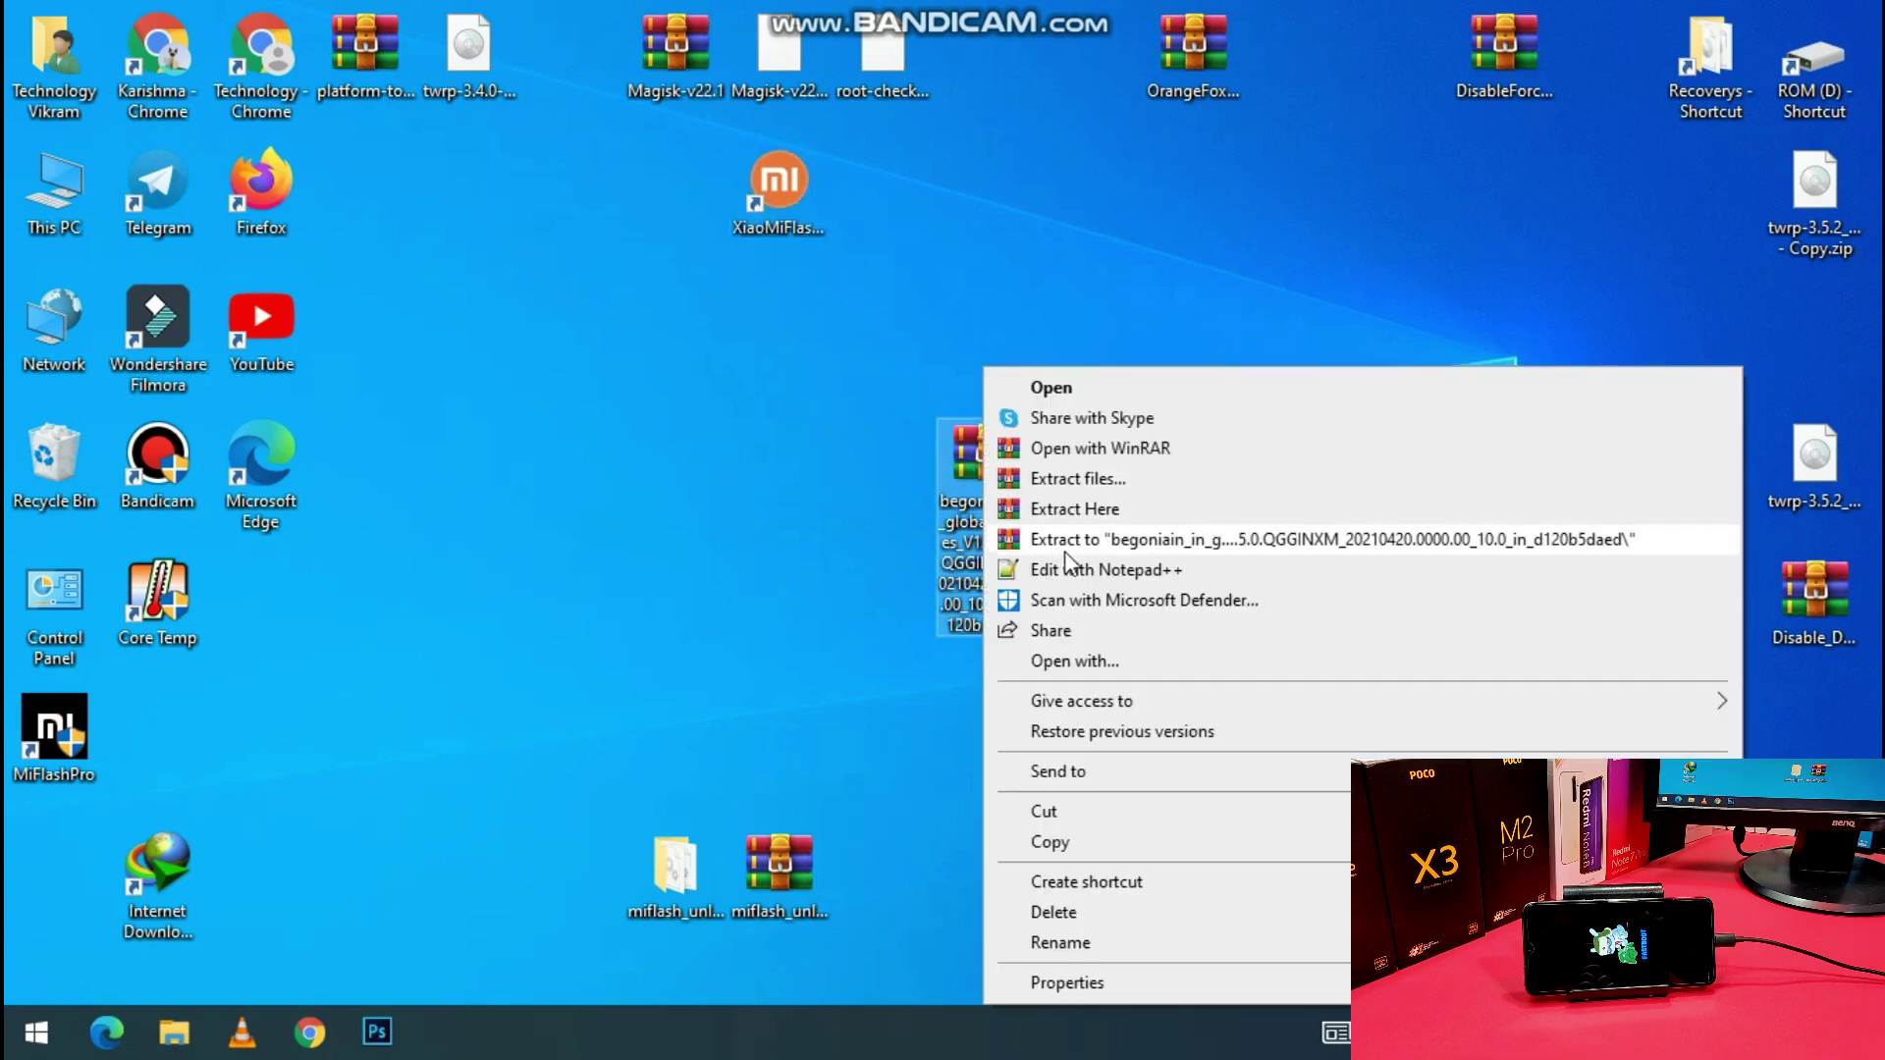
click(1070, 539)
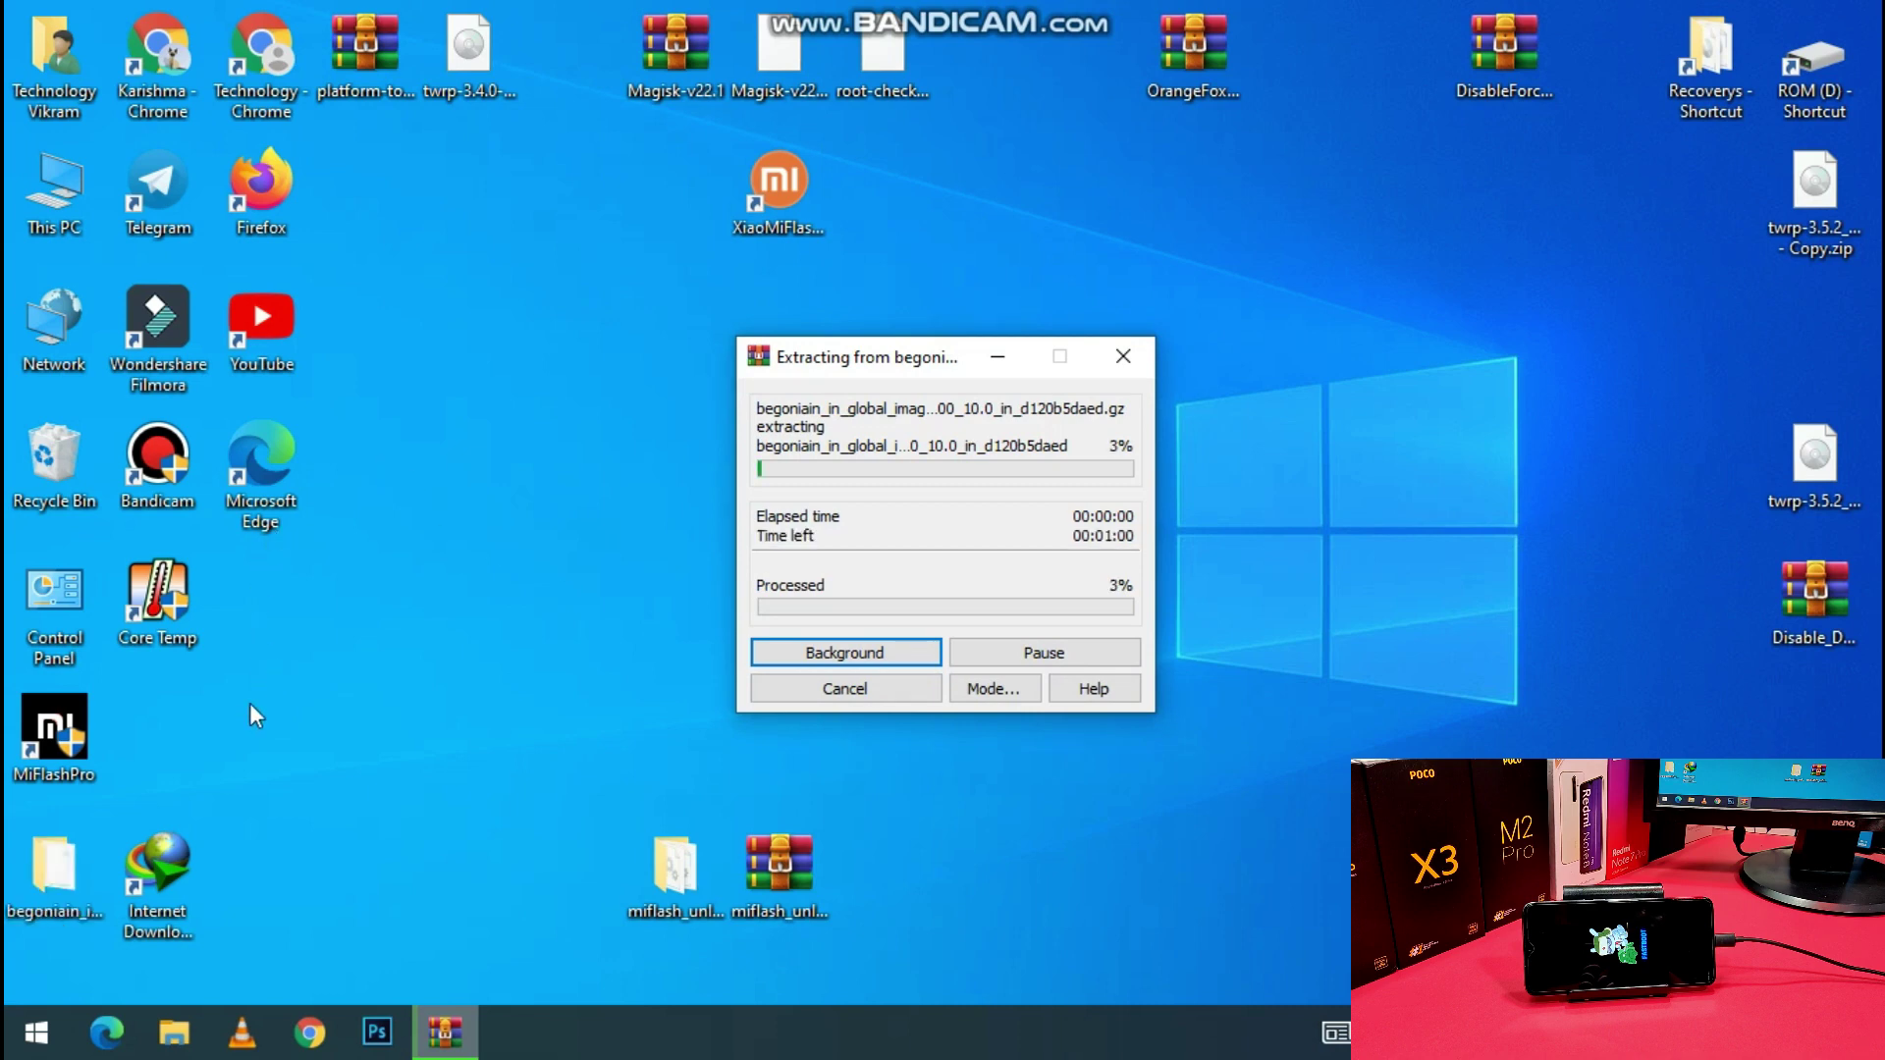
click(615, 409)
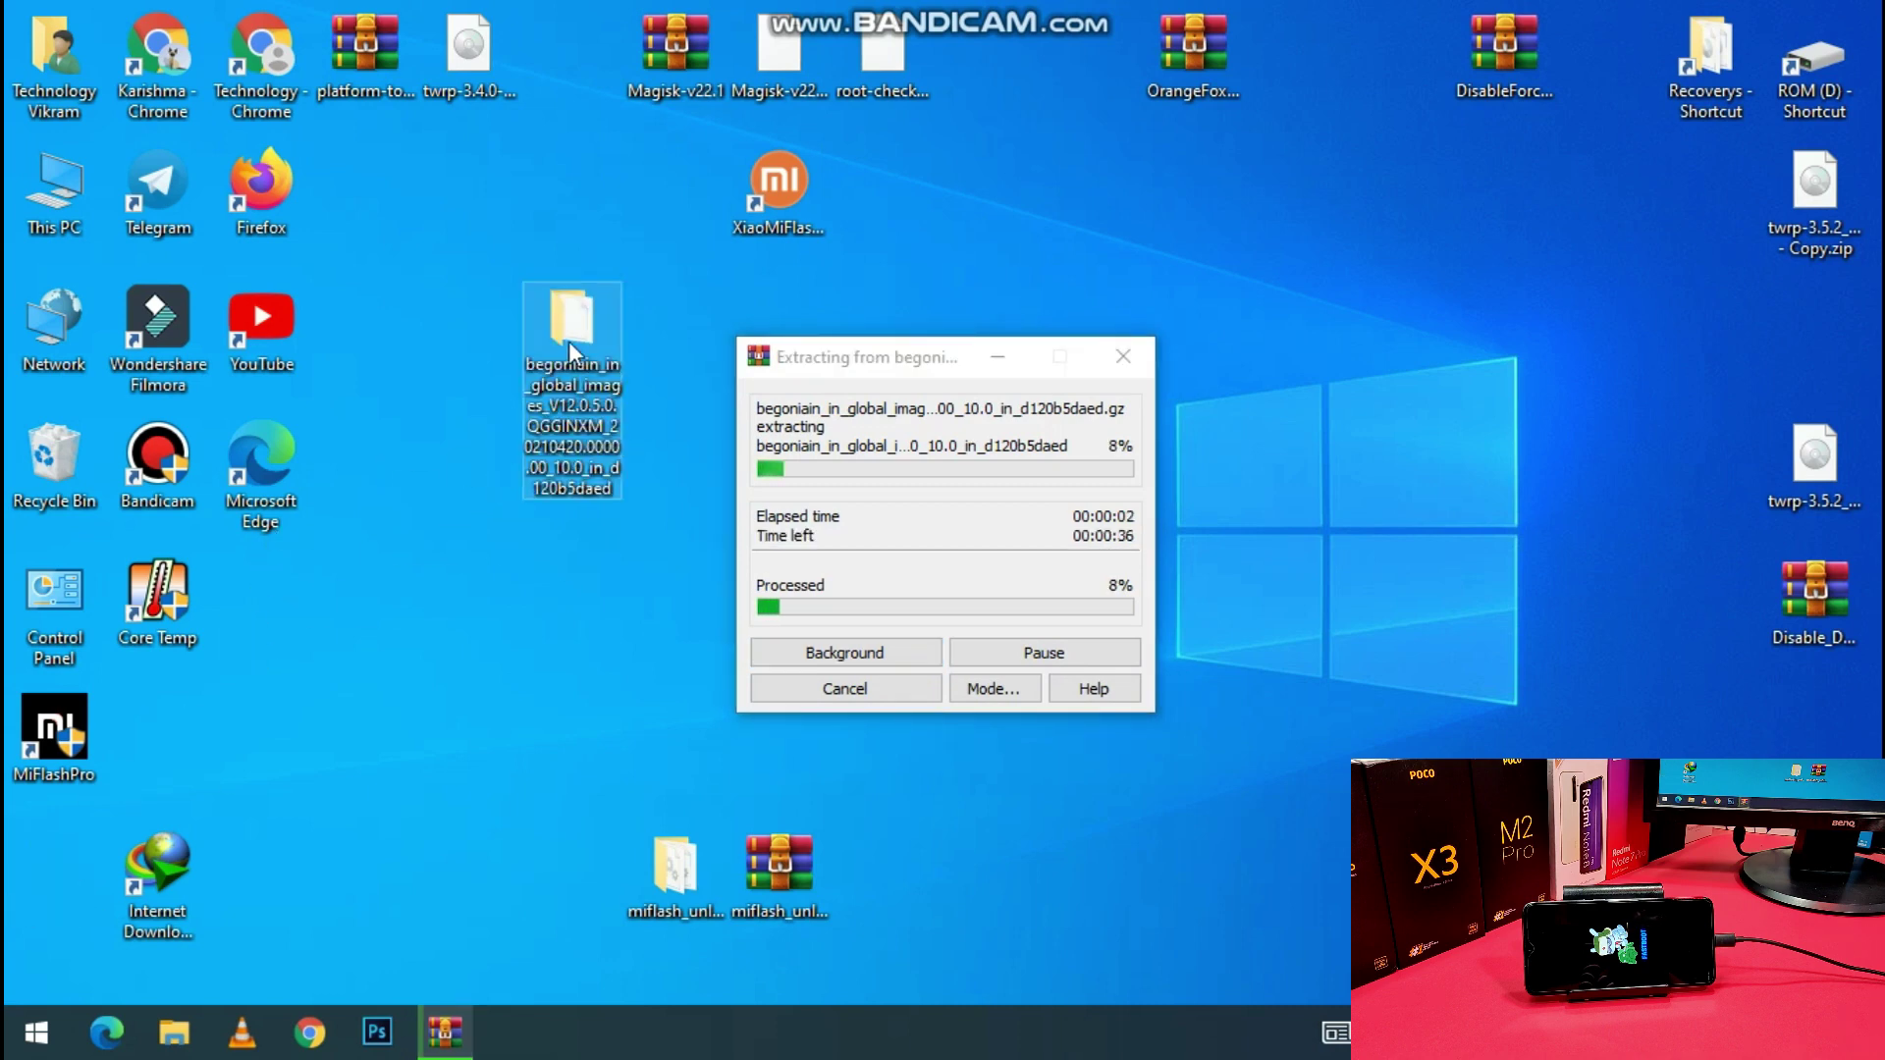
double_click(569, 340)
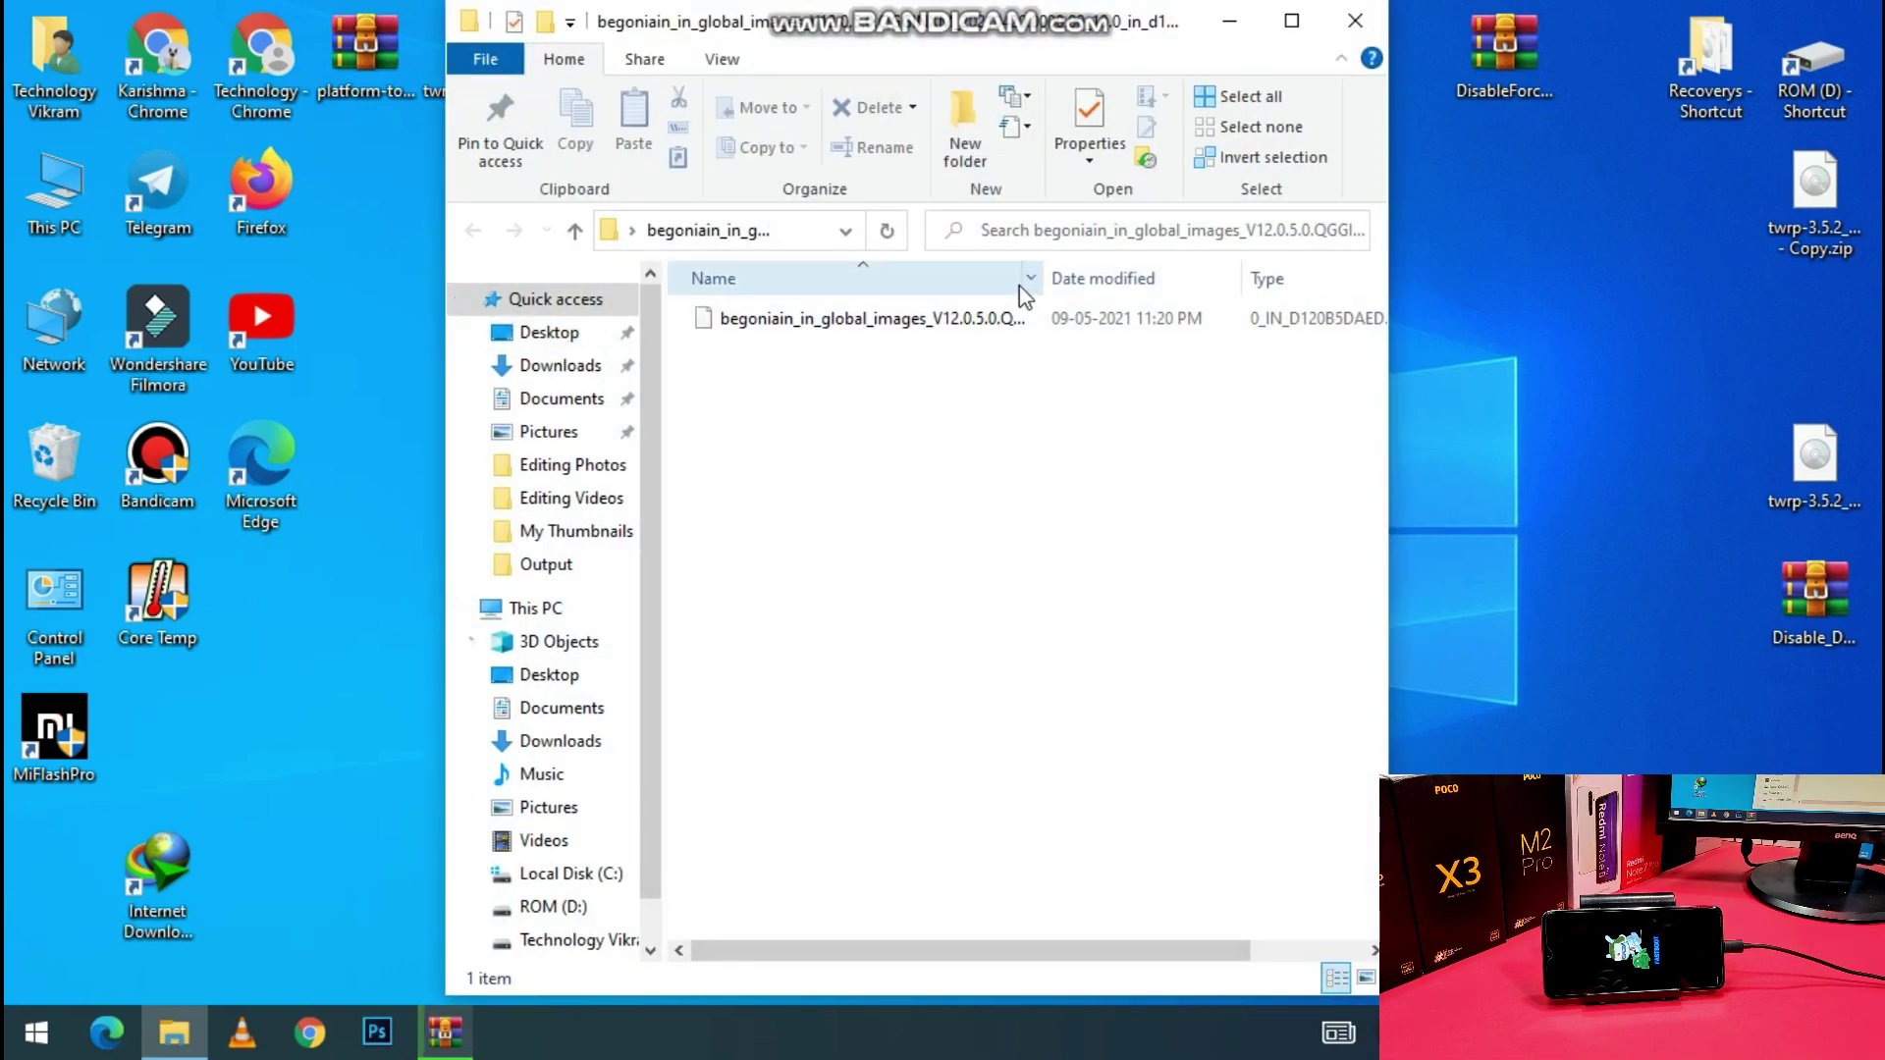
mouse_move(1026, 283)
mouse_down()
mouse_move(1179, 296)
mouse_move(916, 292)
mouse_move(1031, 282)
mouse_up()
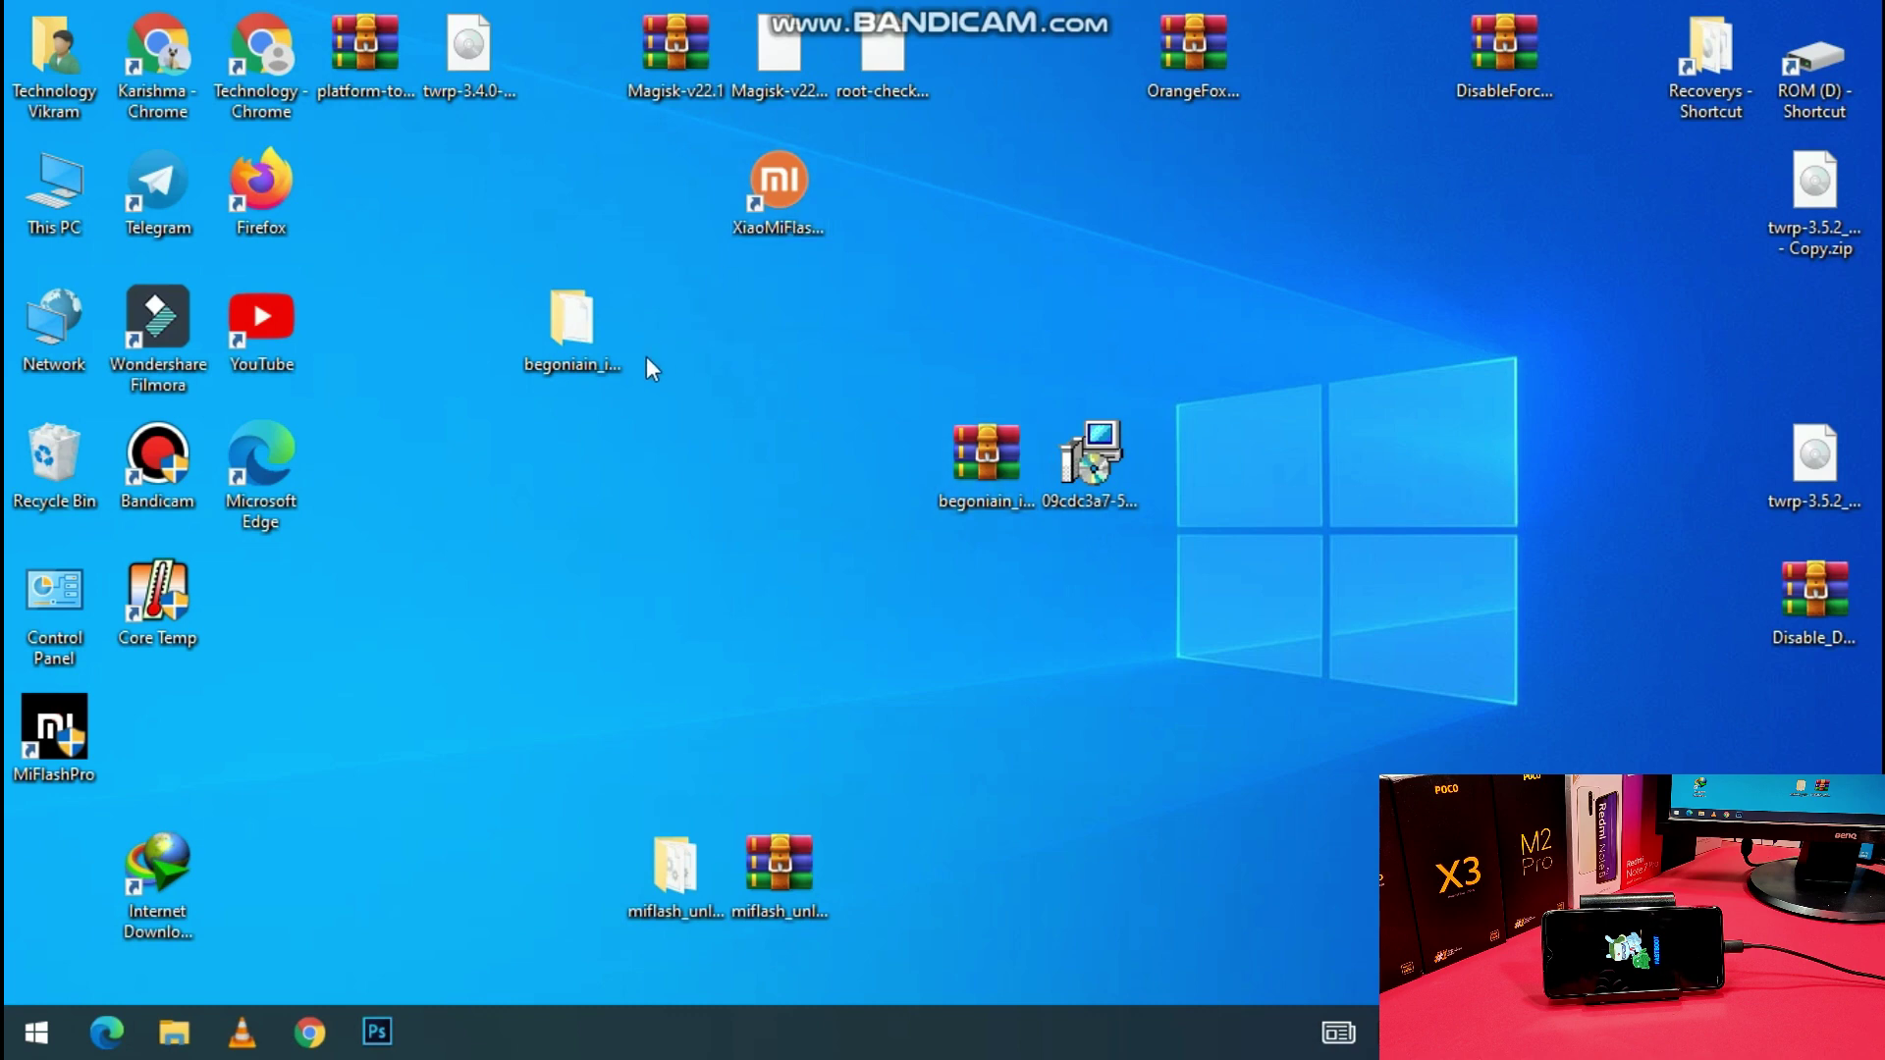
In the extracted begoniain_in_global_images folder, append the .zip extension to the file's full name and accept the extension change
double_click(579, 316)
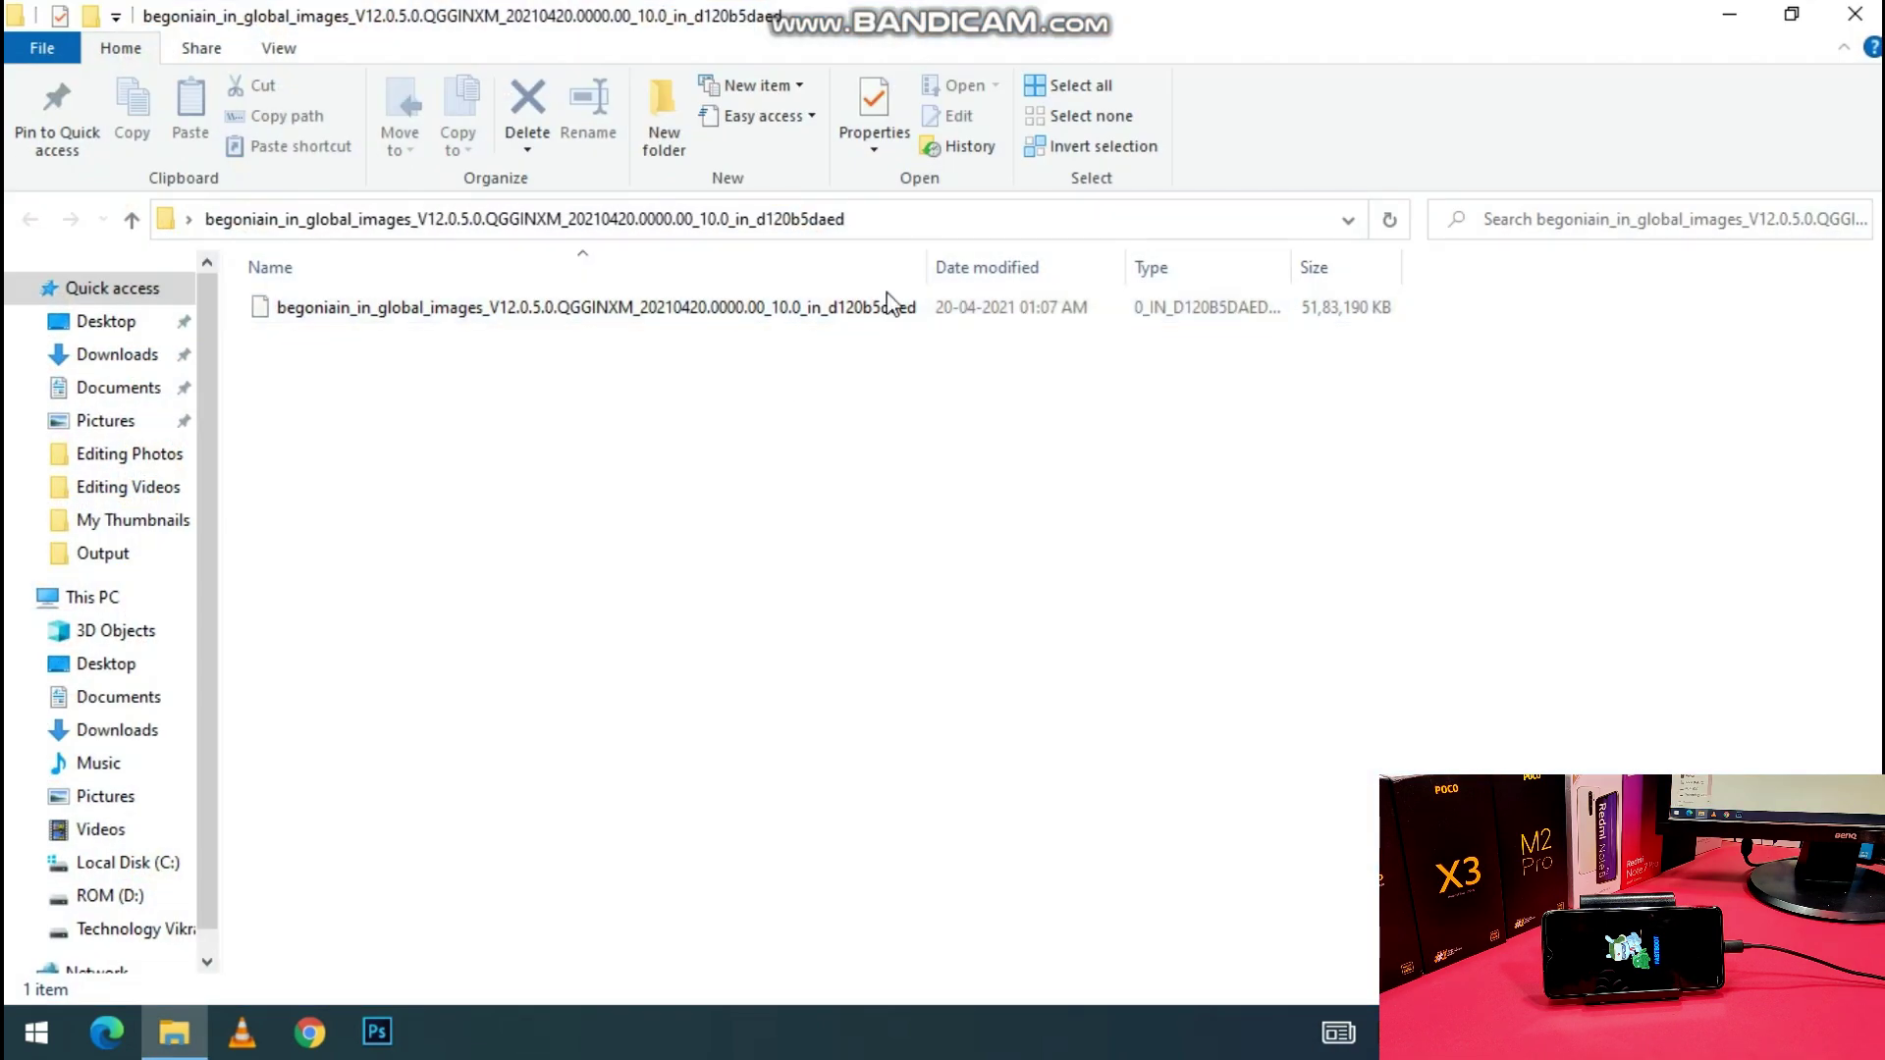
drag(928, 261, 1046, 260)
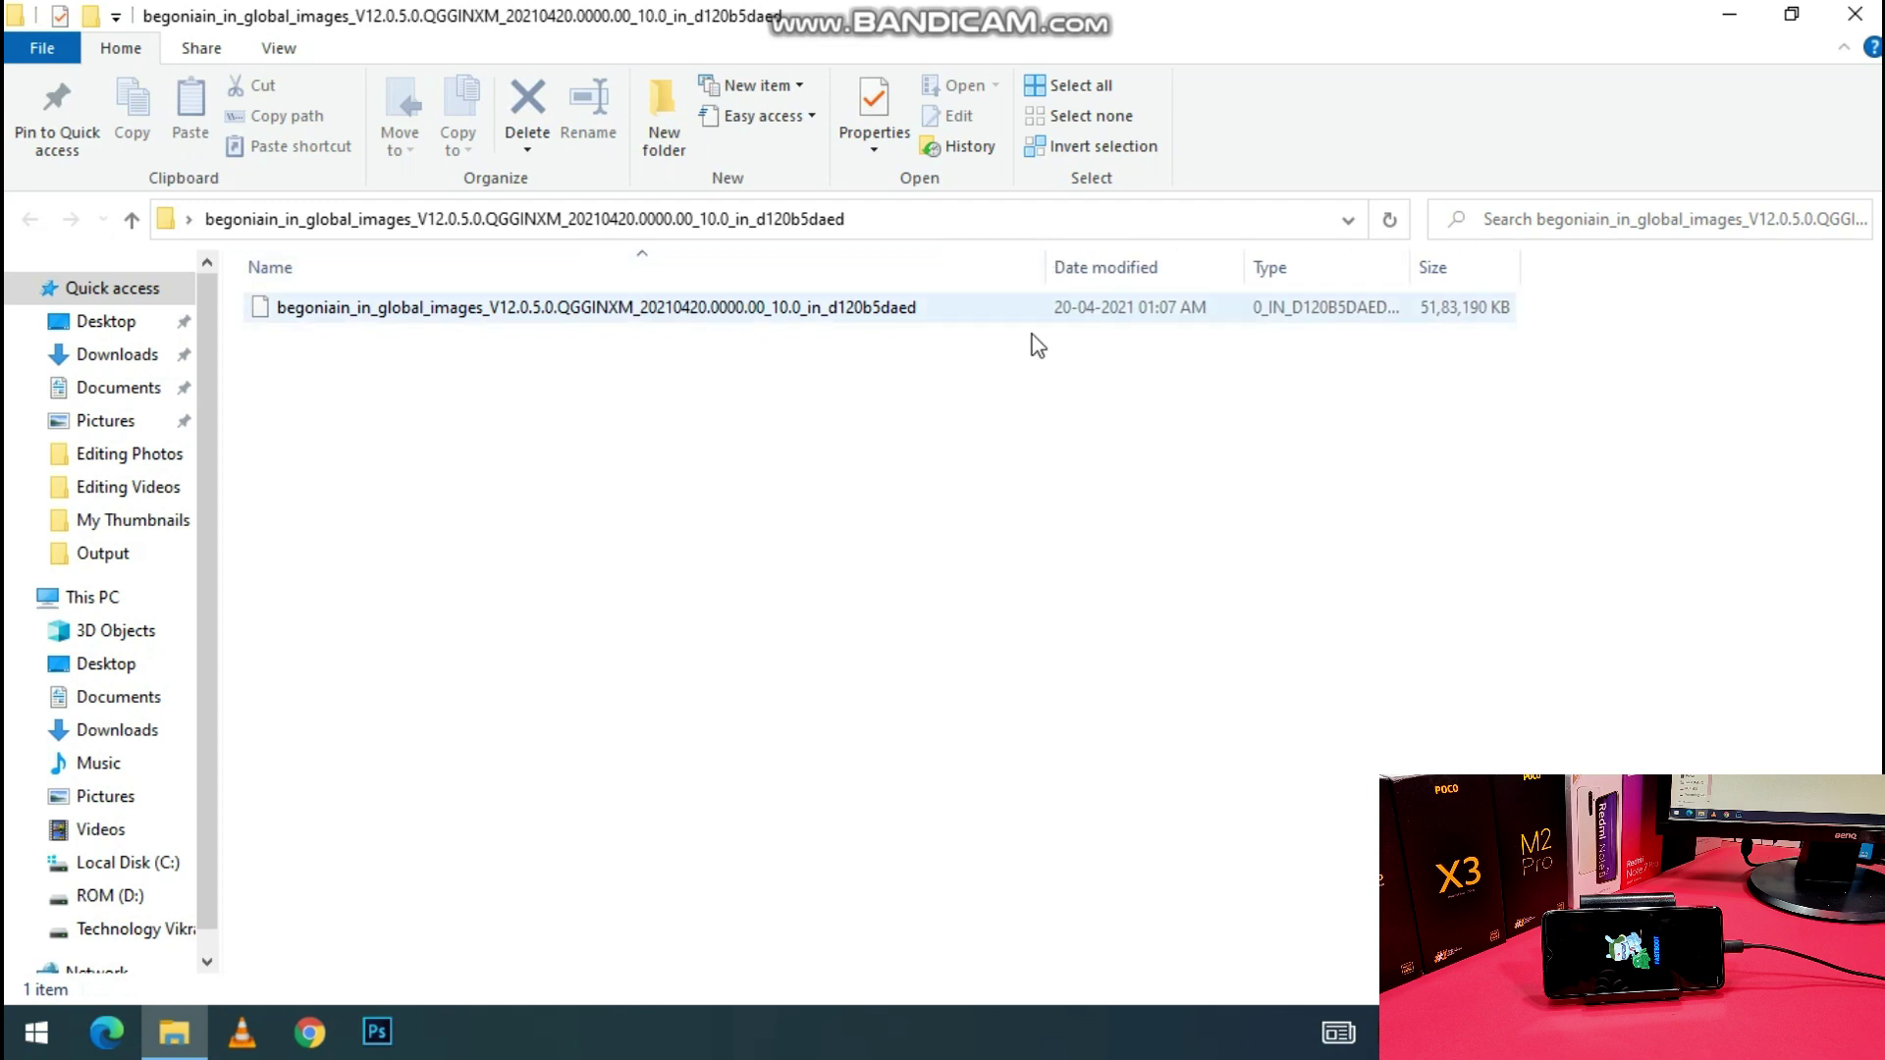
right_click(943, 314)
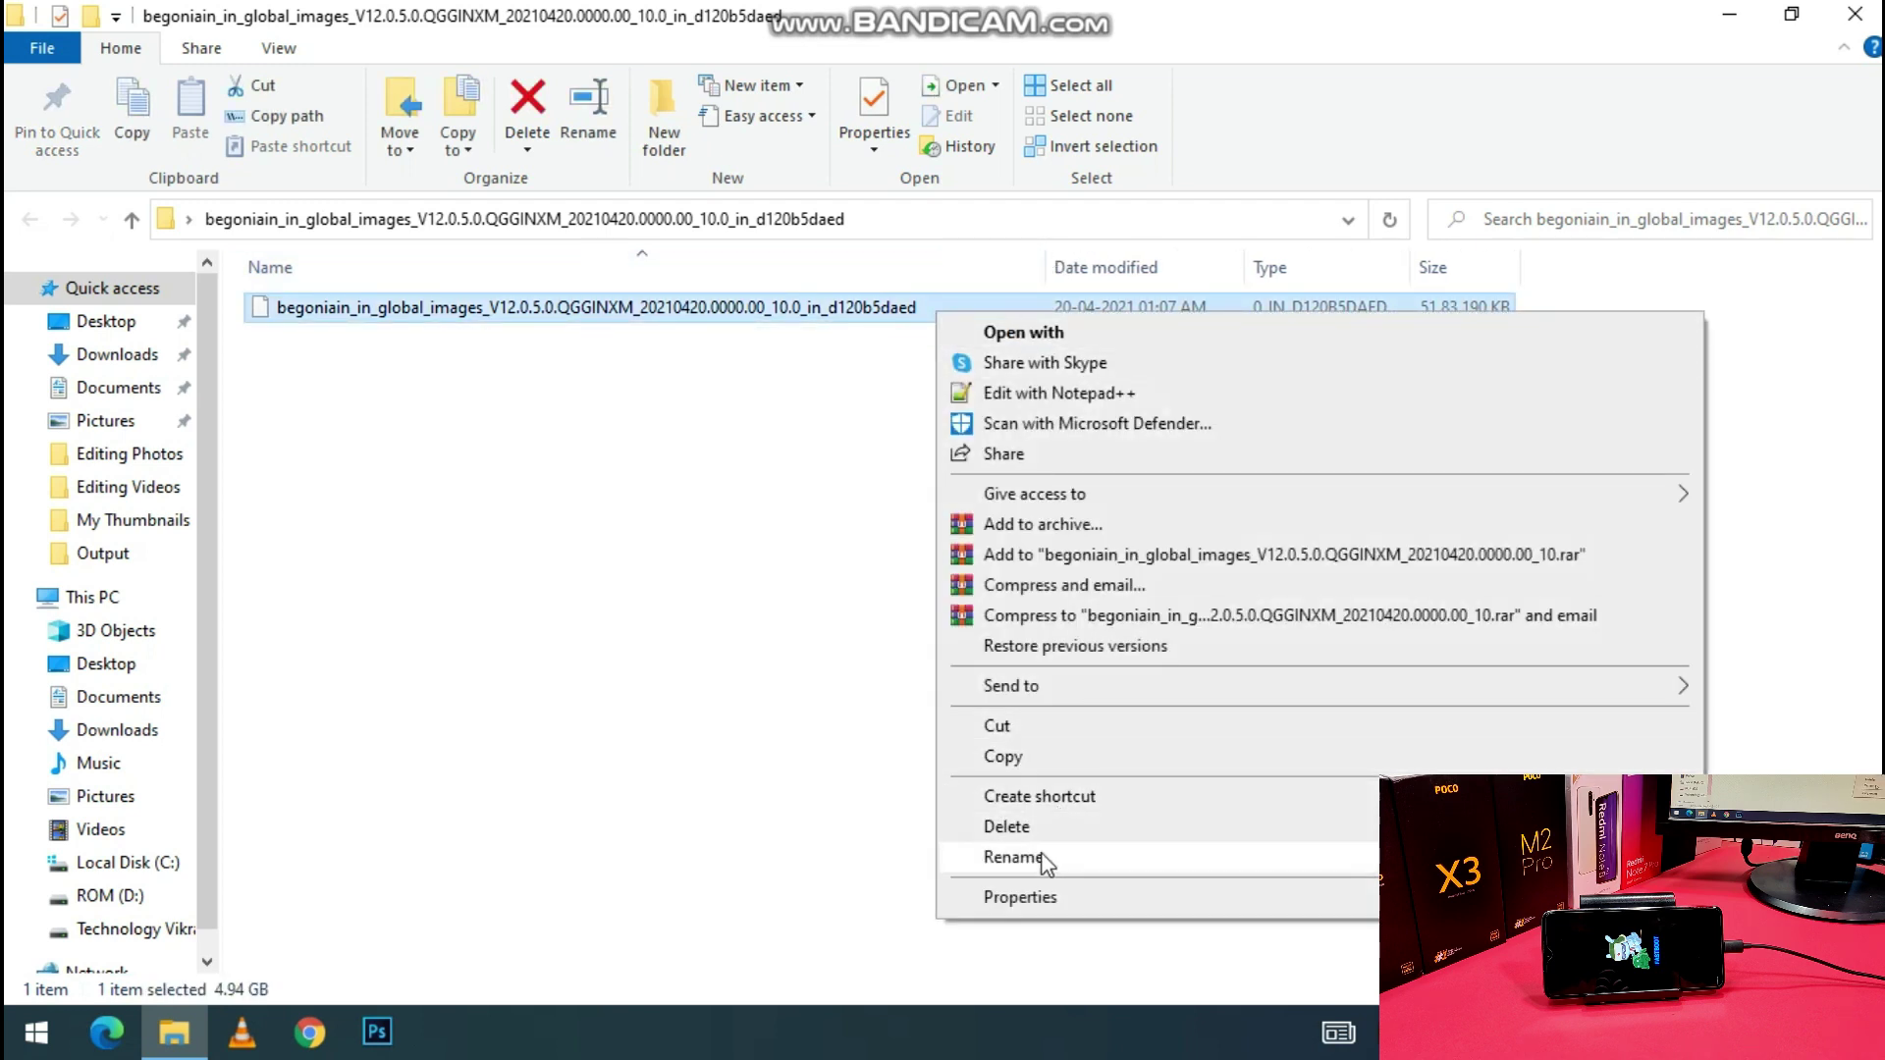
click(1013, 857)
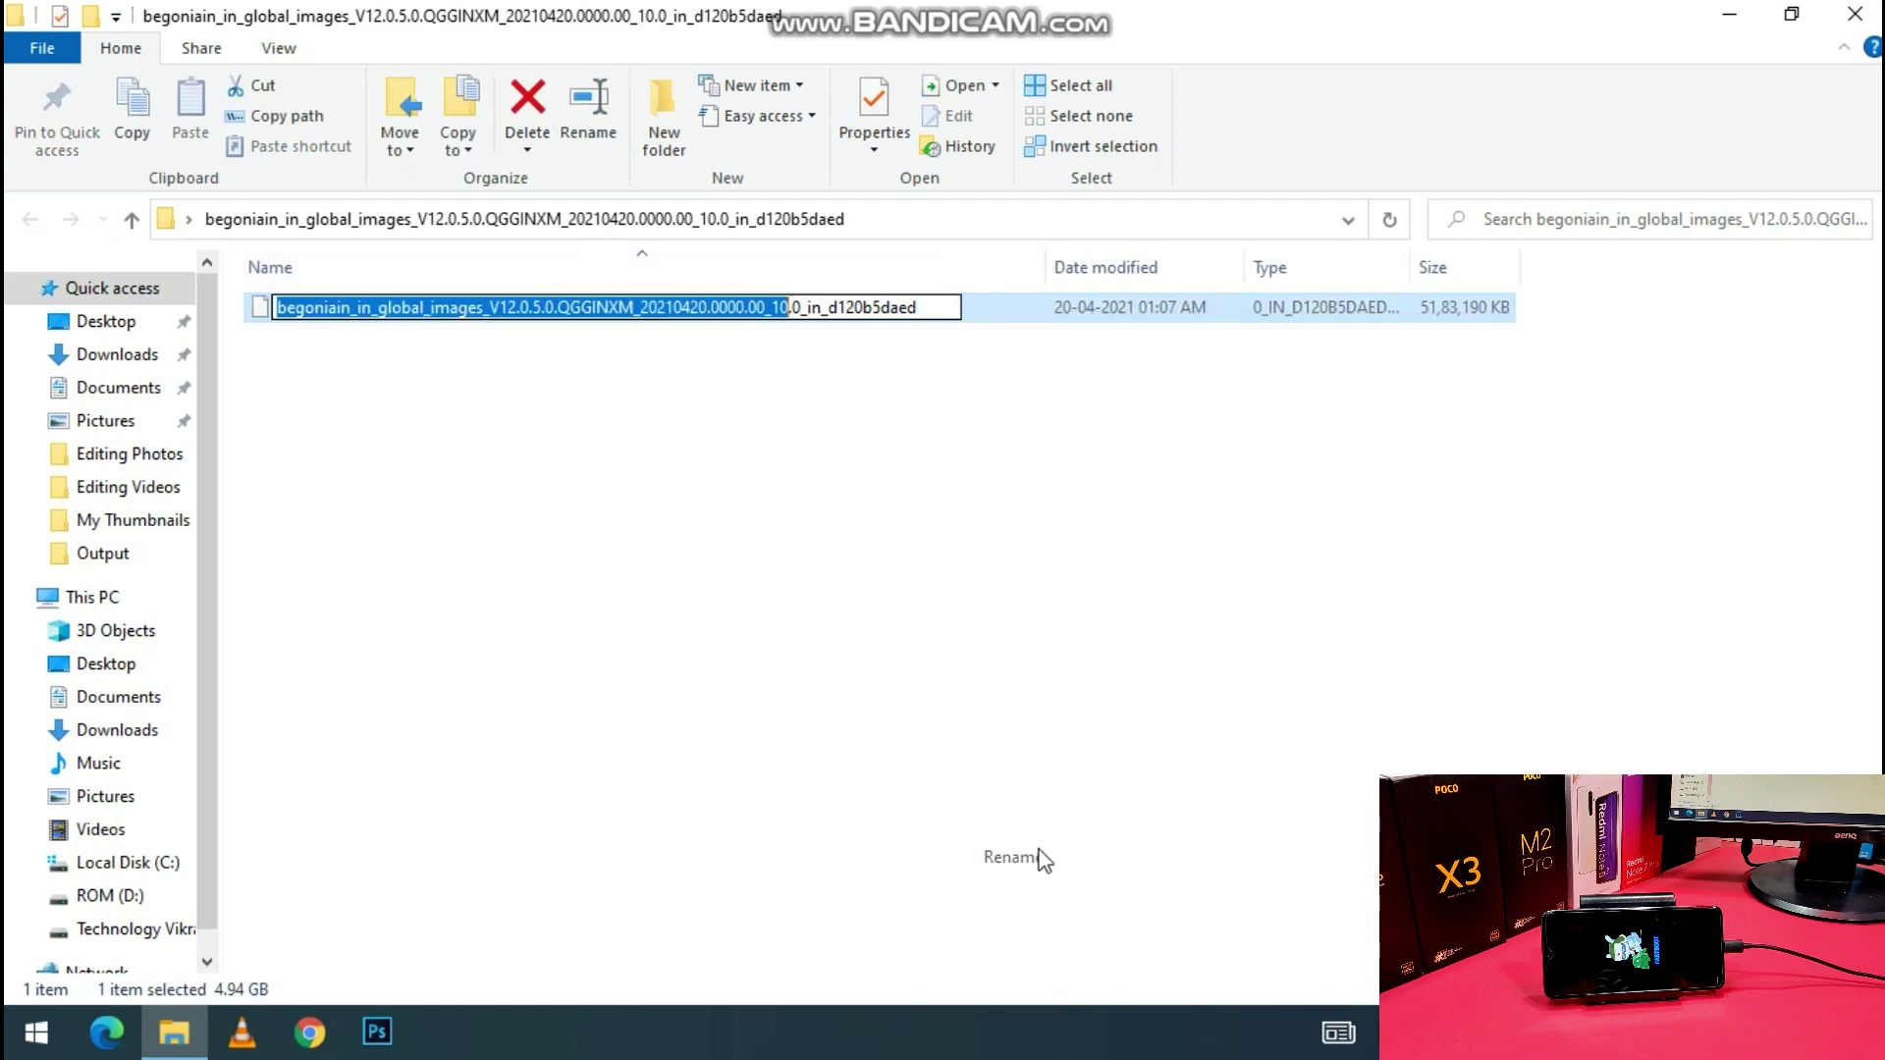
click(945, 307)
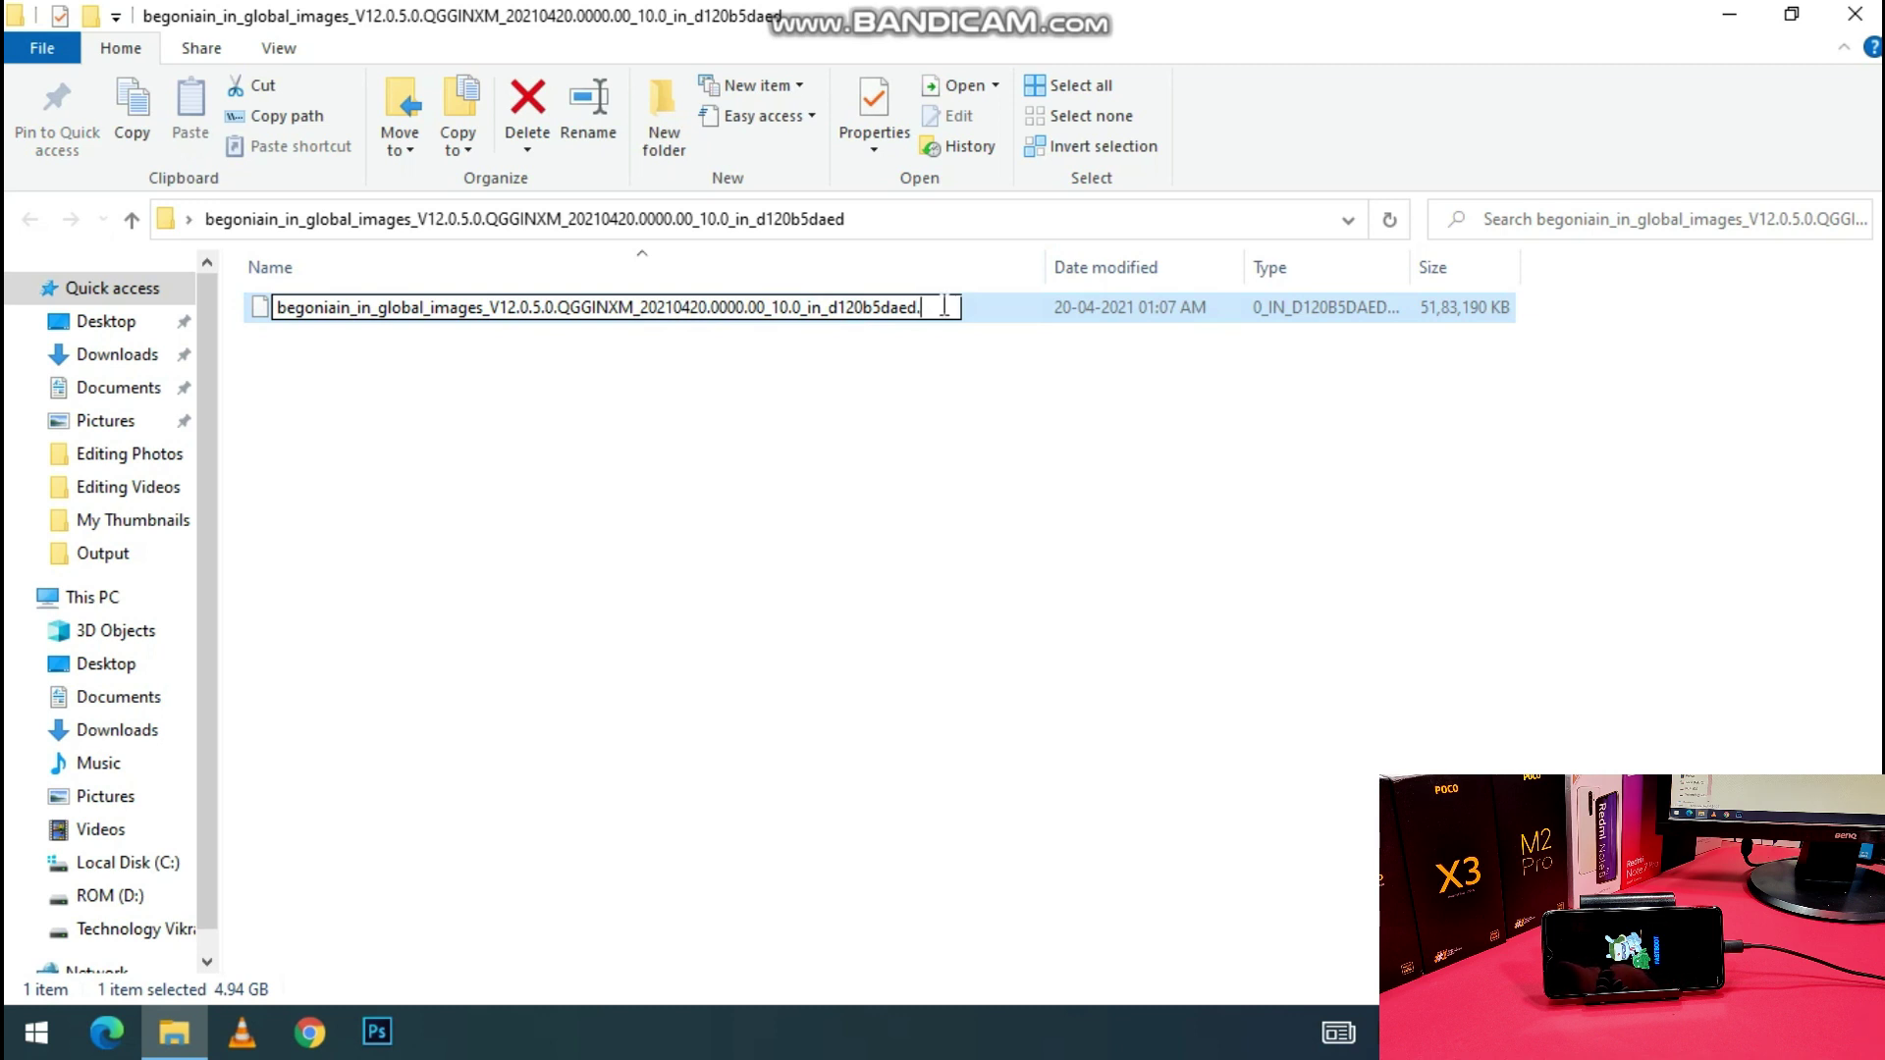
text(.zip)
key(Return)
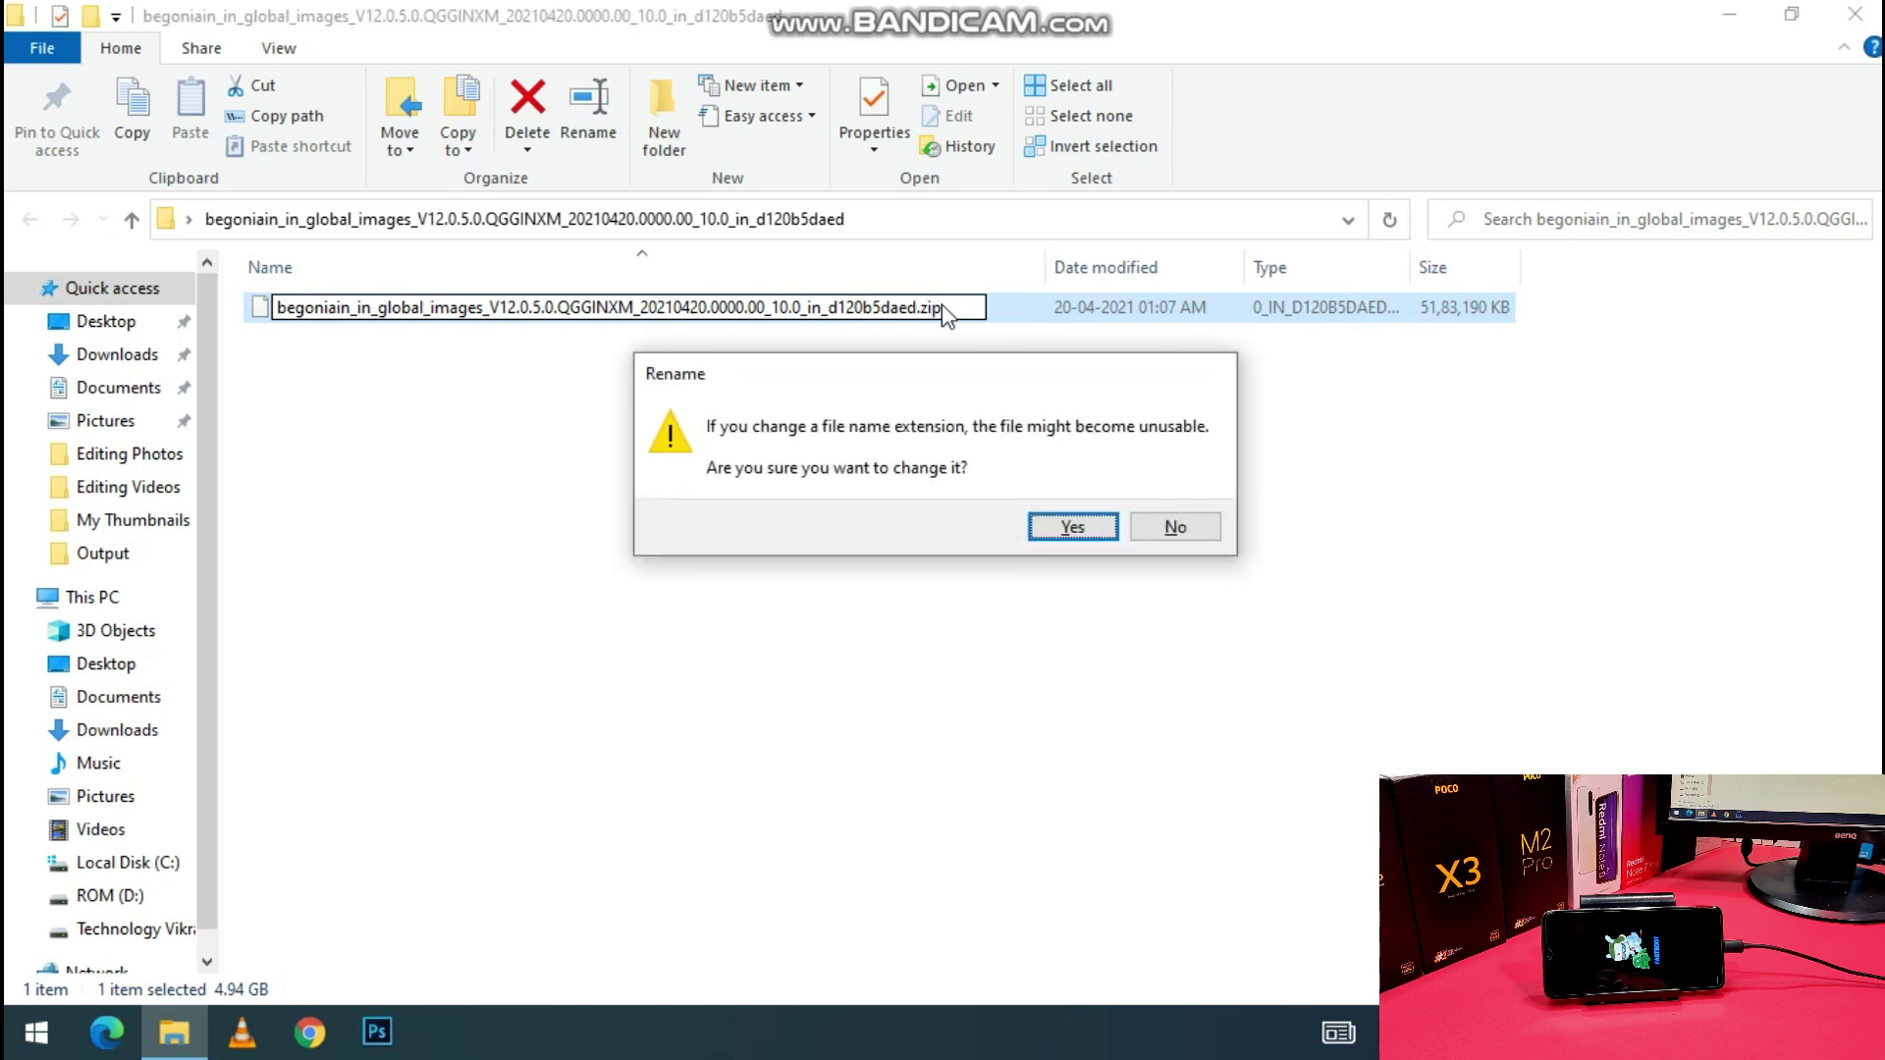
key(Return)
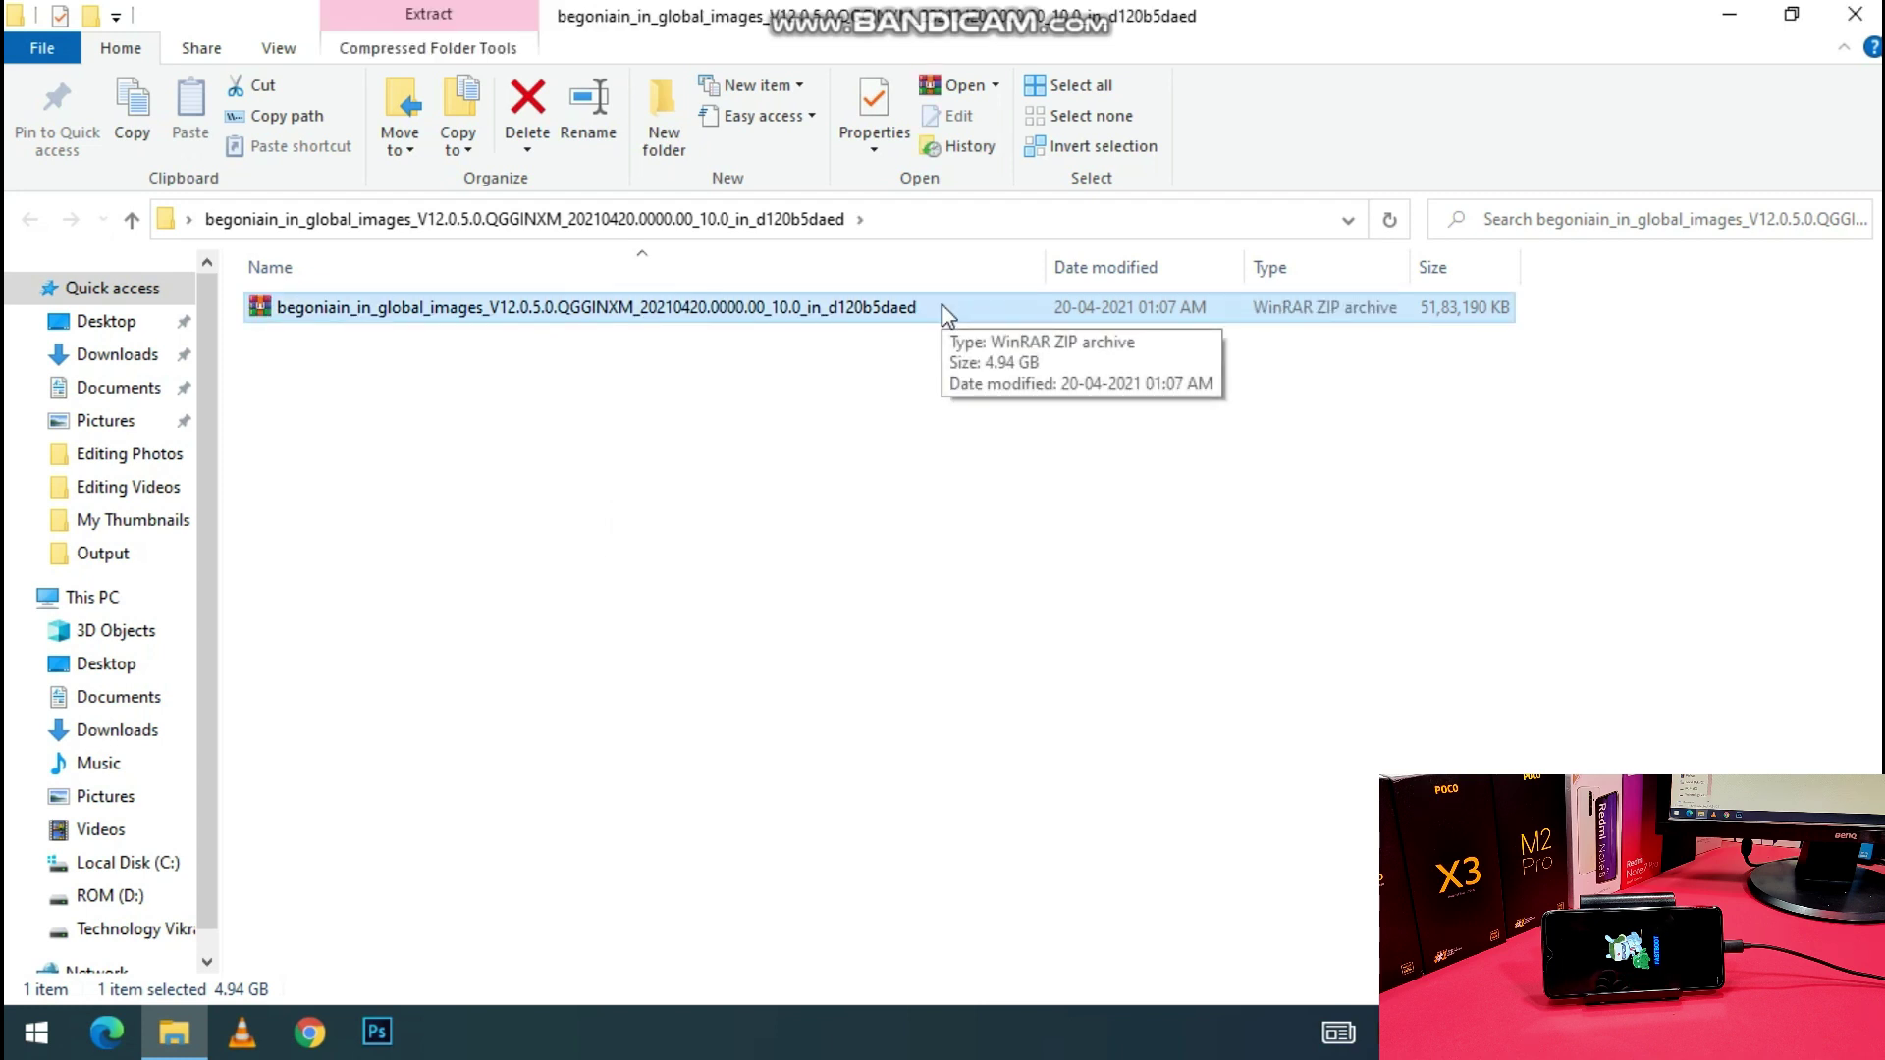
Extract the begoniain_in_global_images ZIP archive into a subfolder named after the archive
right_click(506, 314)
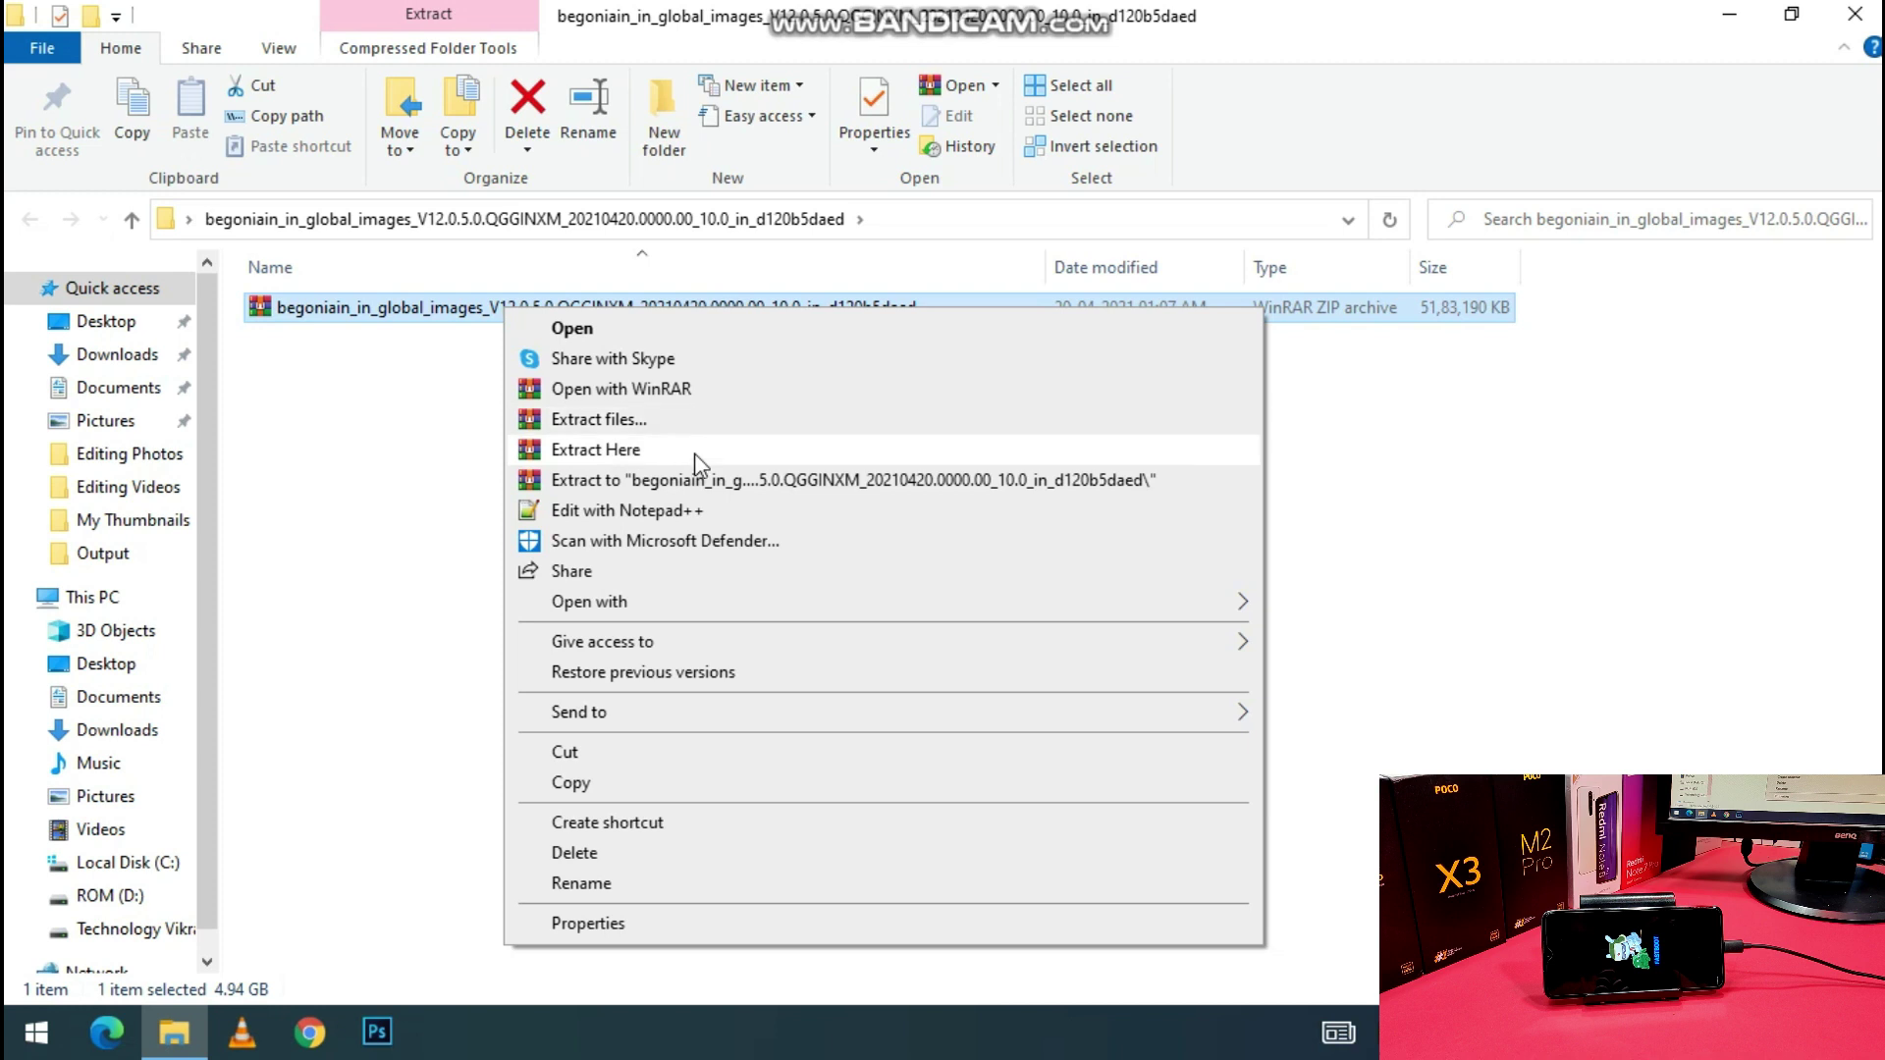
click(725, 496)
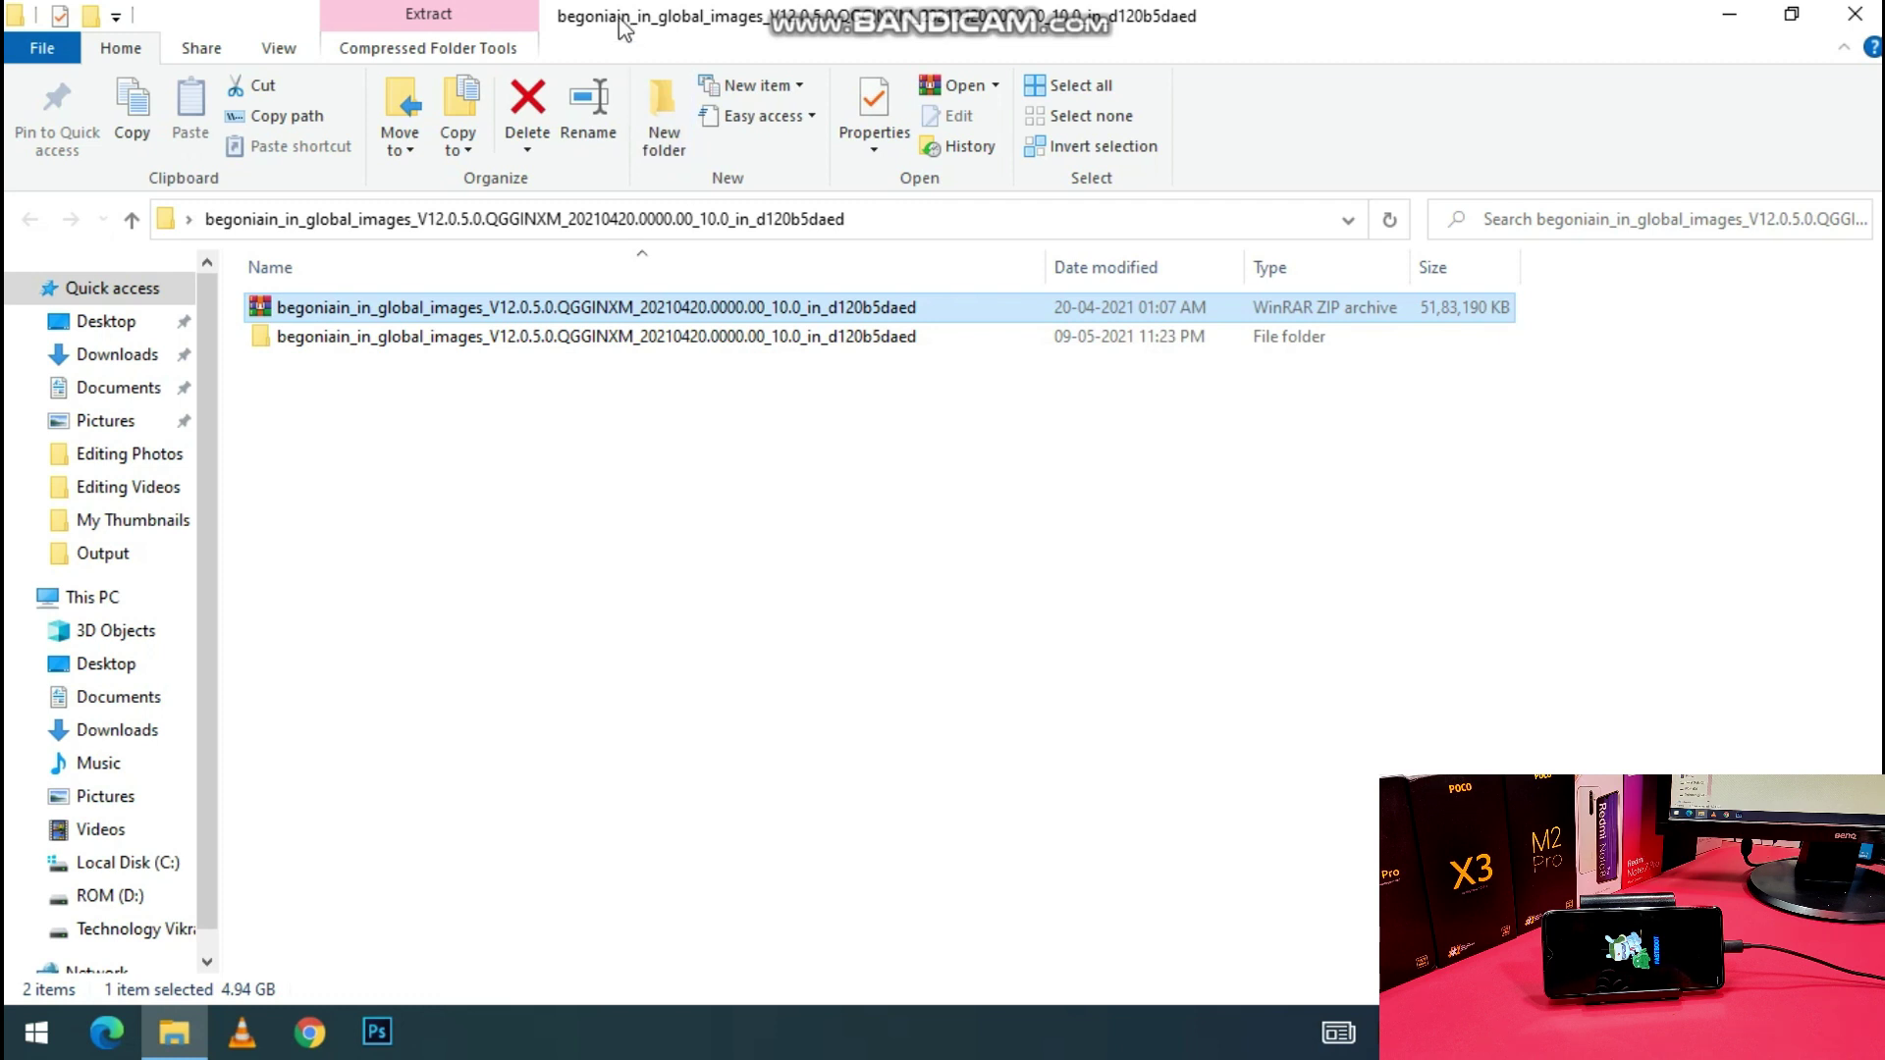
In the newly extracted folder, fit the Name column and inspect the inner begoniain_in_global_images folder's flash files, returning to its parent folder
double_click(648, 339)
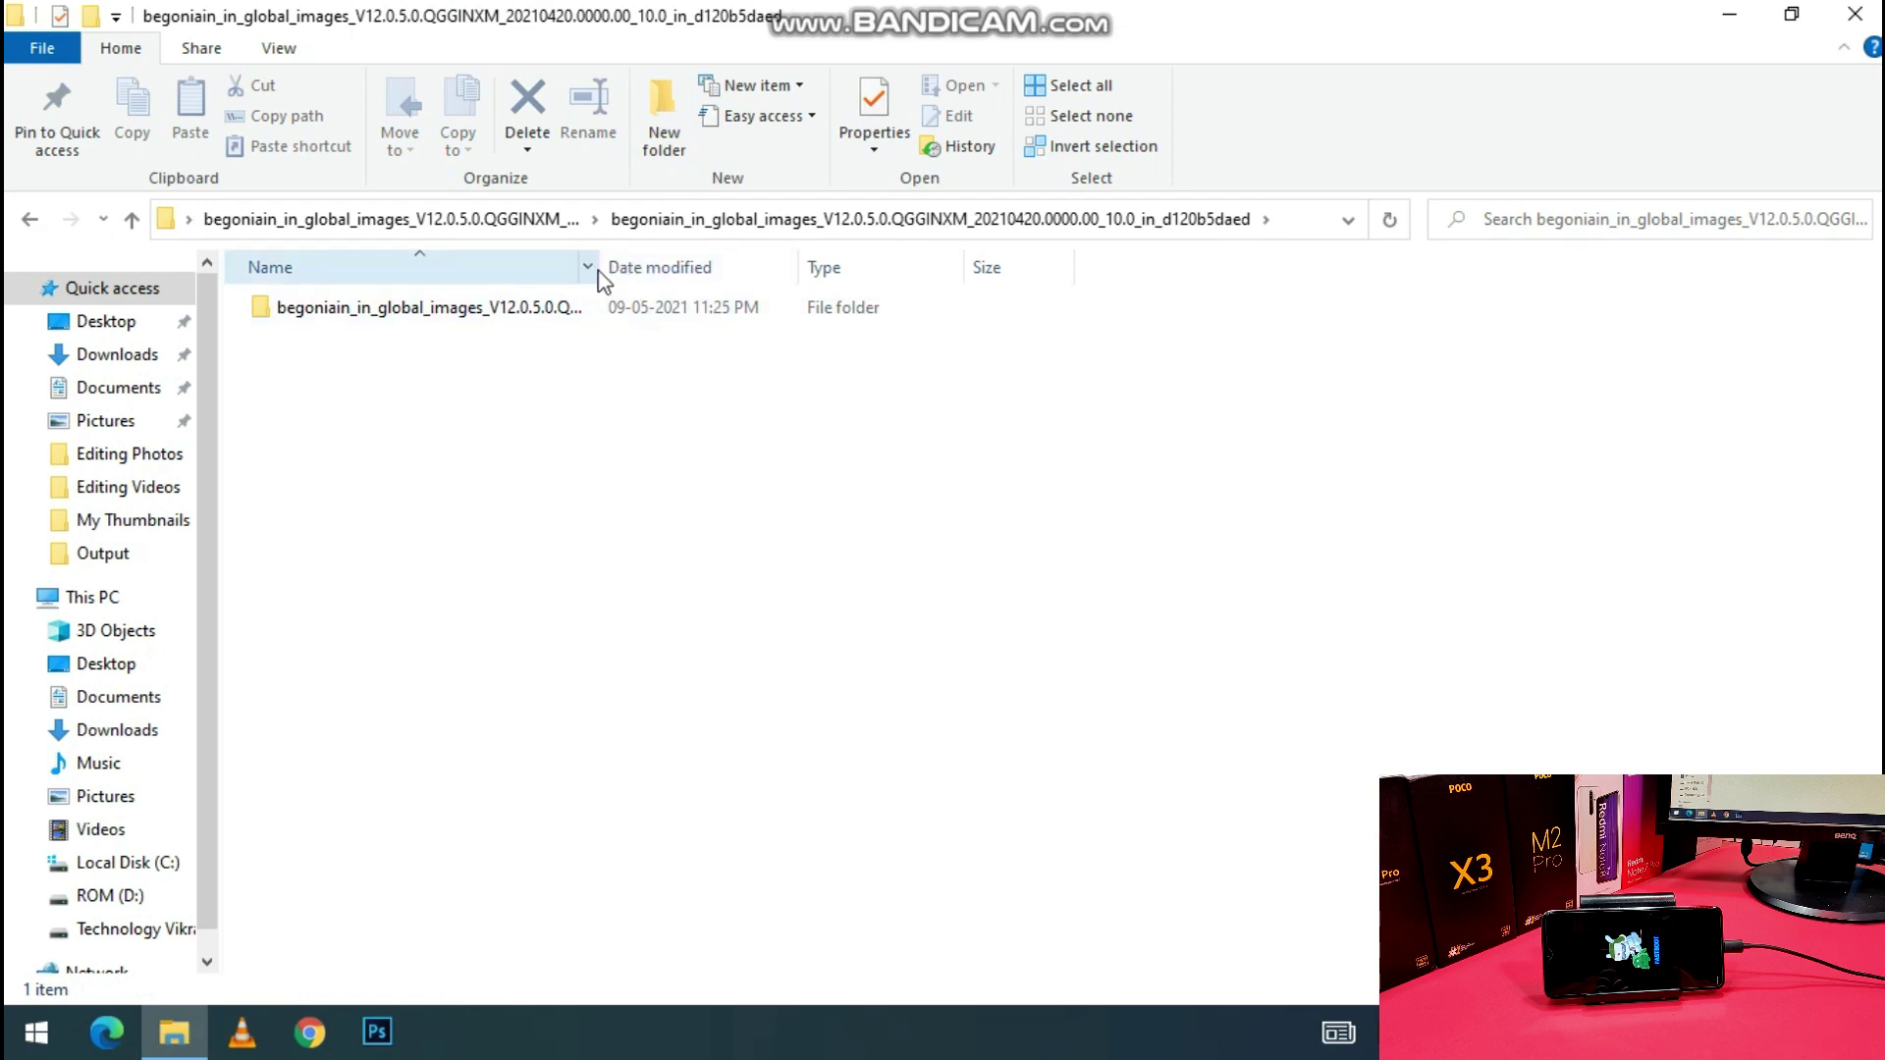
double_click(602, 268)
click(639, 319)
double_click(639, 309)
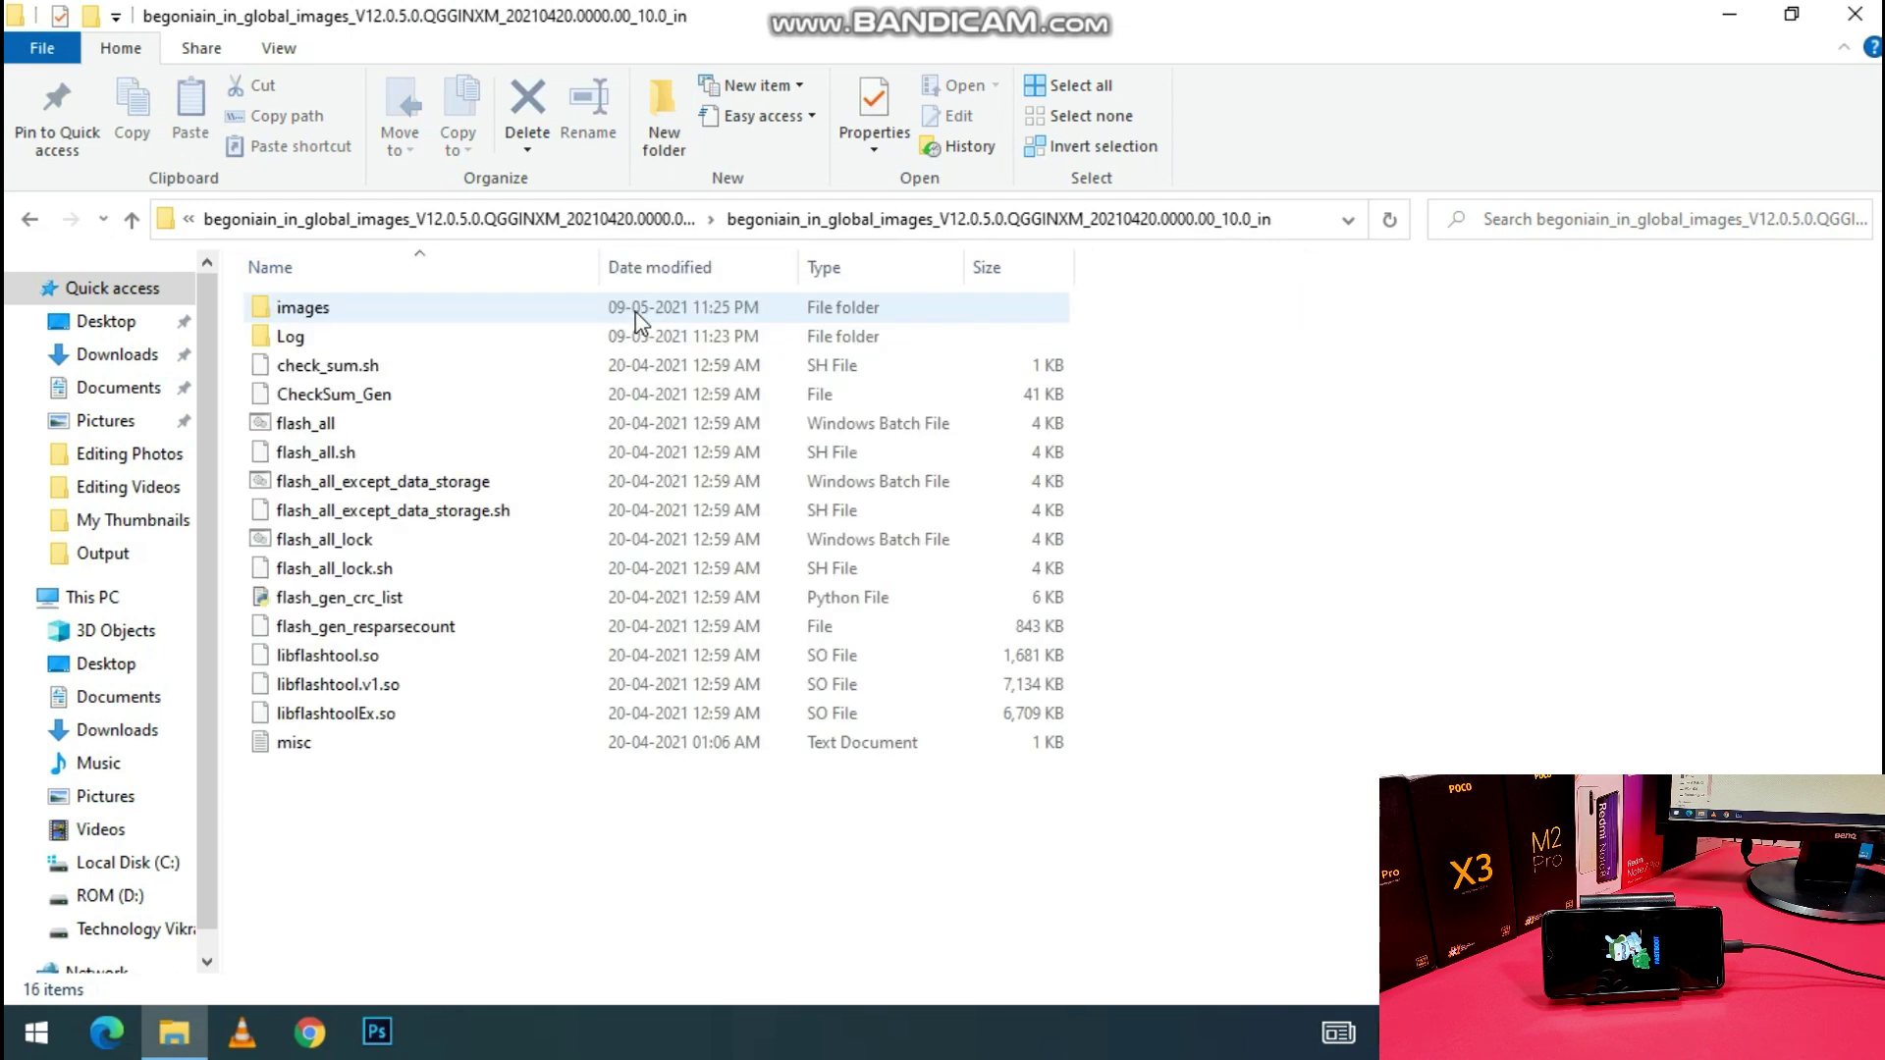
click(132, 220)
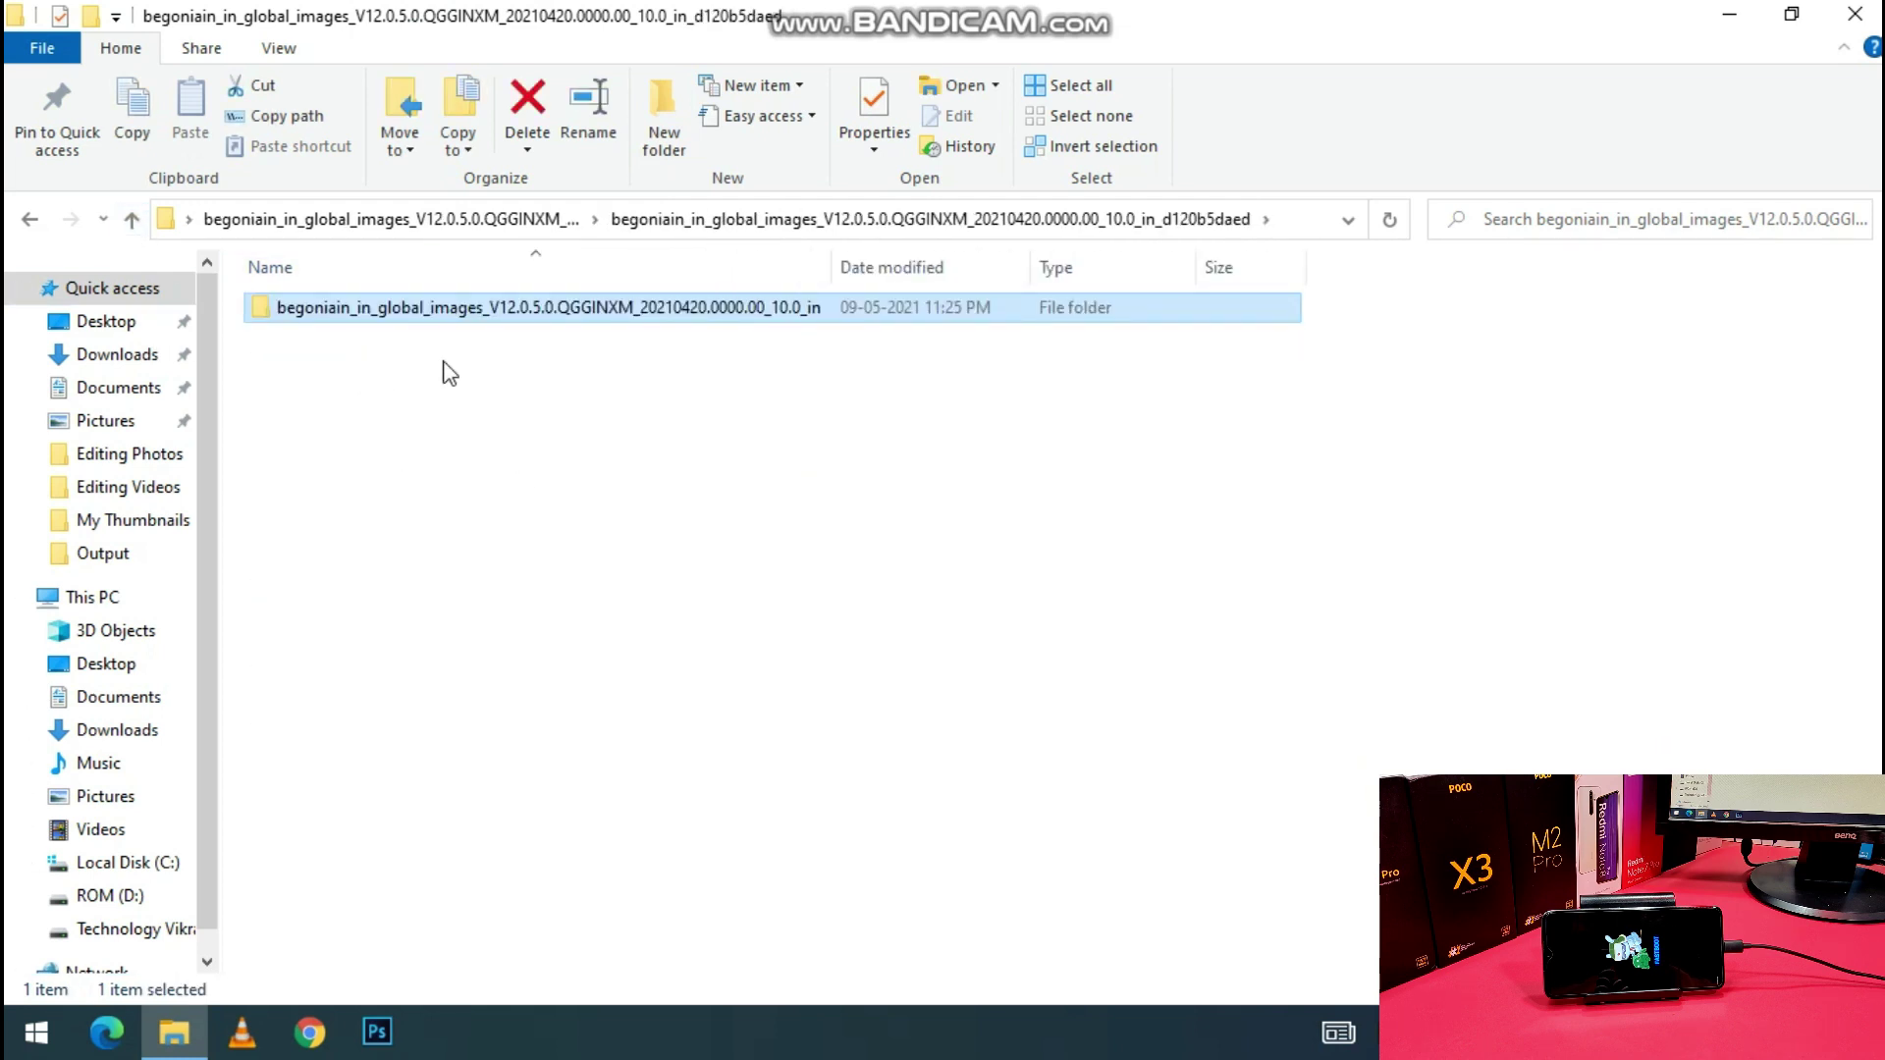
Move the inner begoniain_in_global_images folder into C:\XiaoMi\XiaoMiFlash, check its contents there and close the window
right_click(421, 313)
click(554, 807)
click(86, 870)
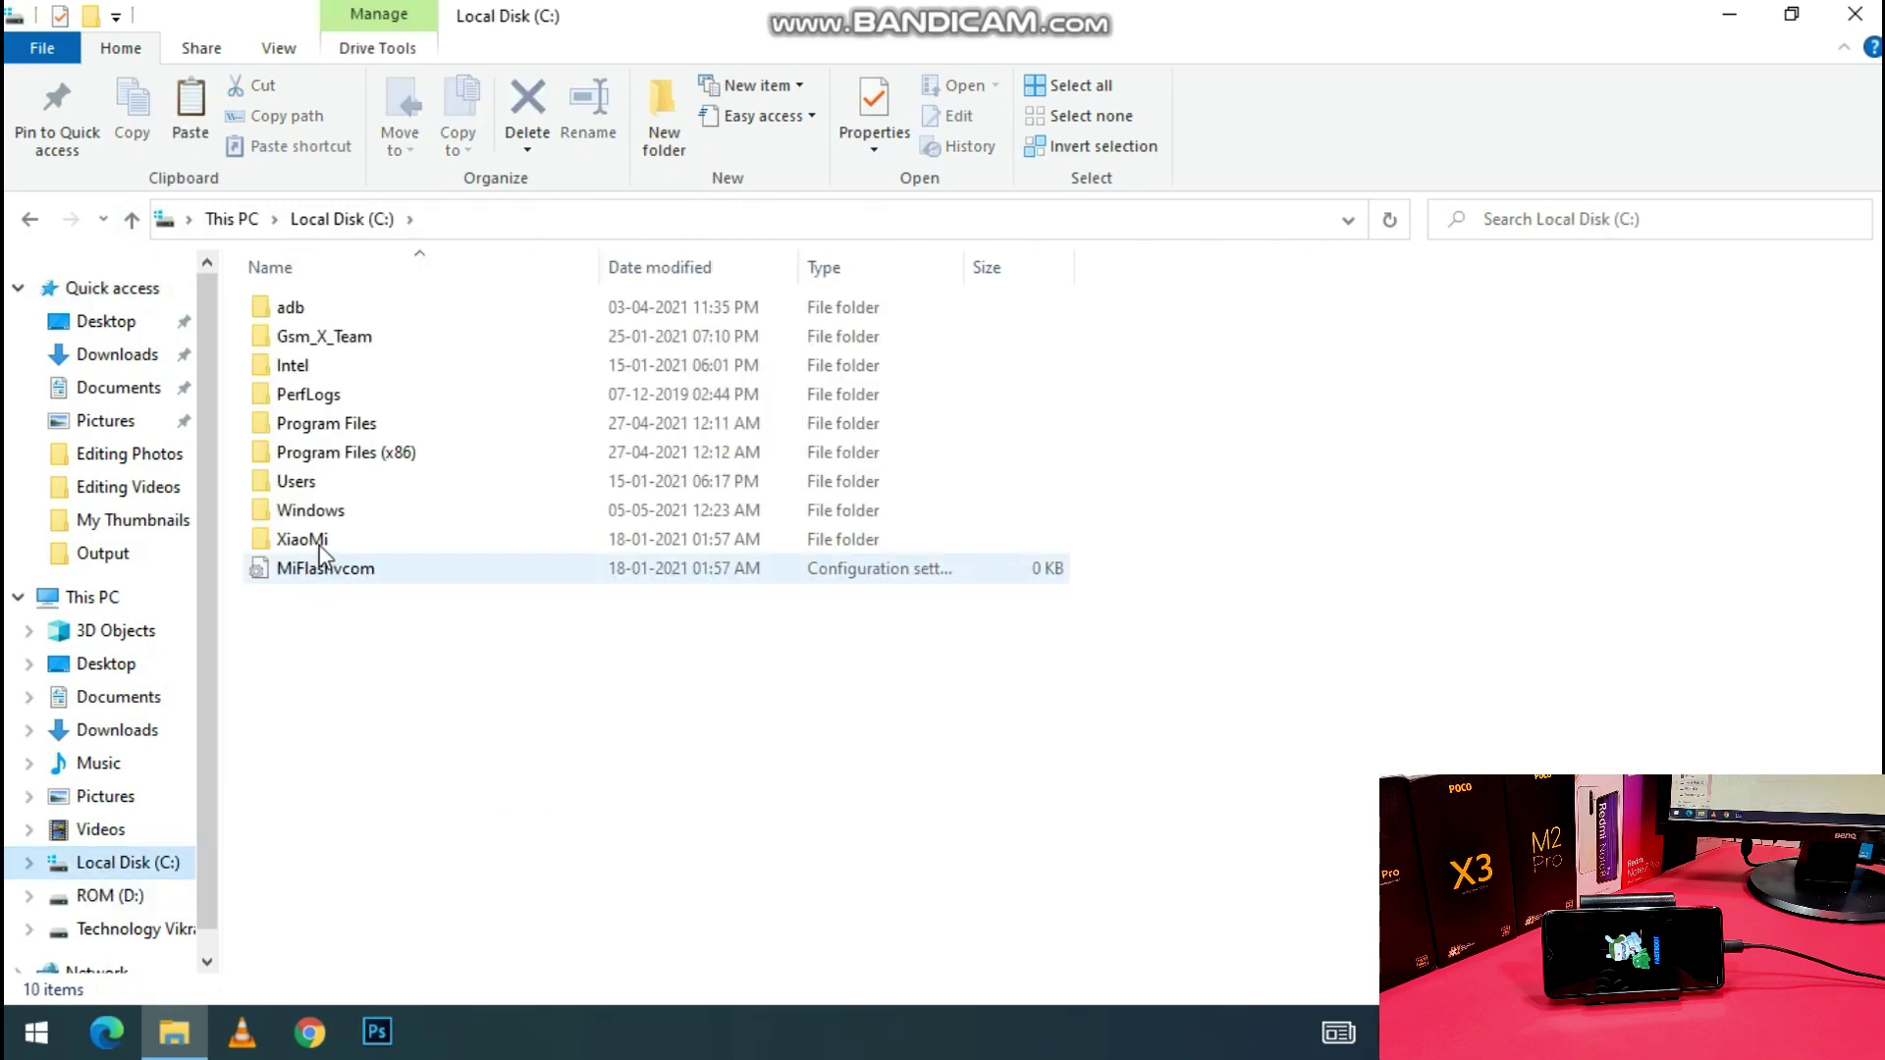
click(316, 542)
double_click(321, 545)
double_click(351, 328)
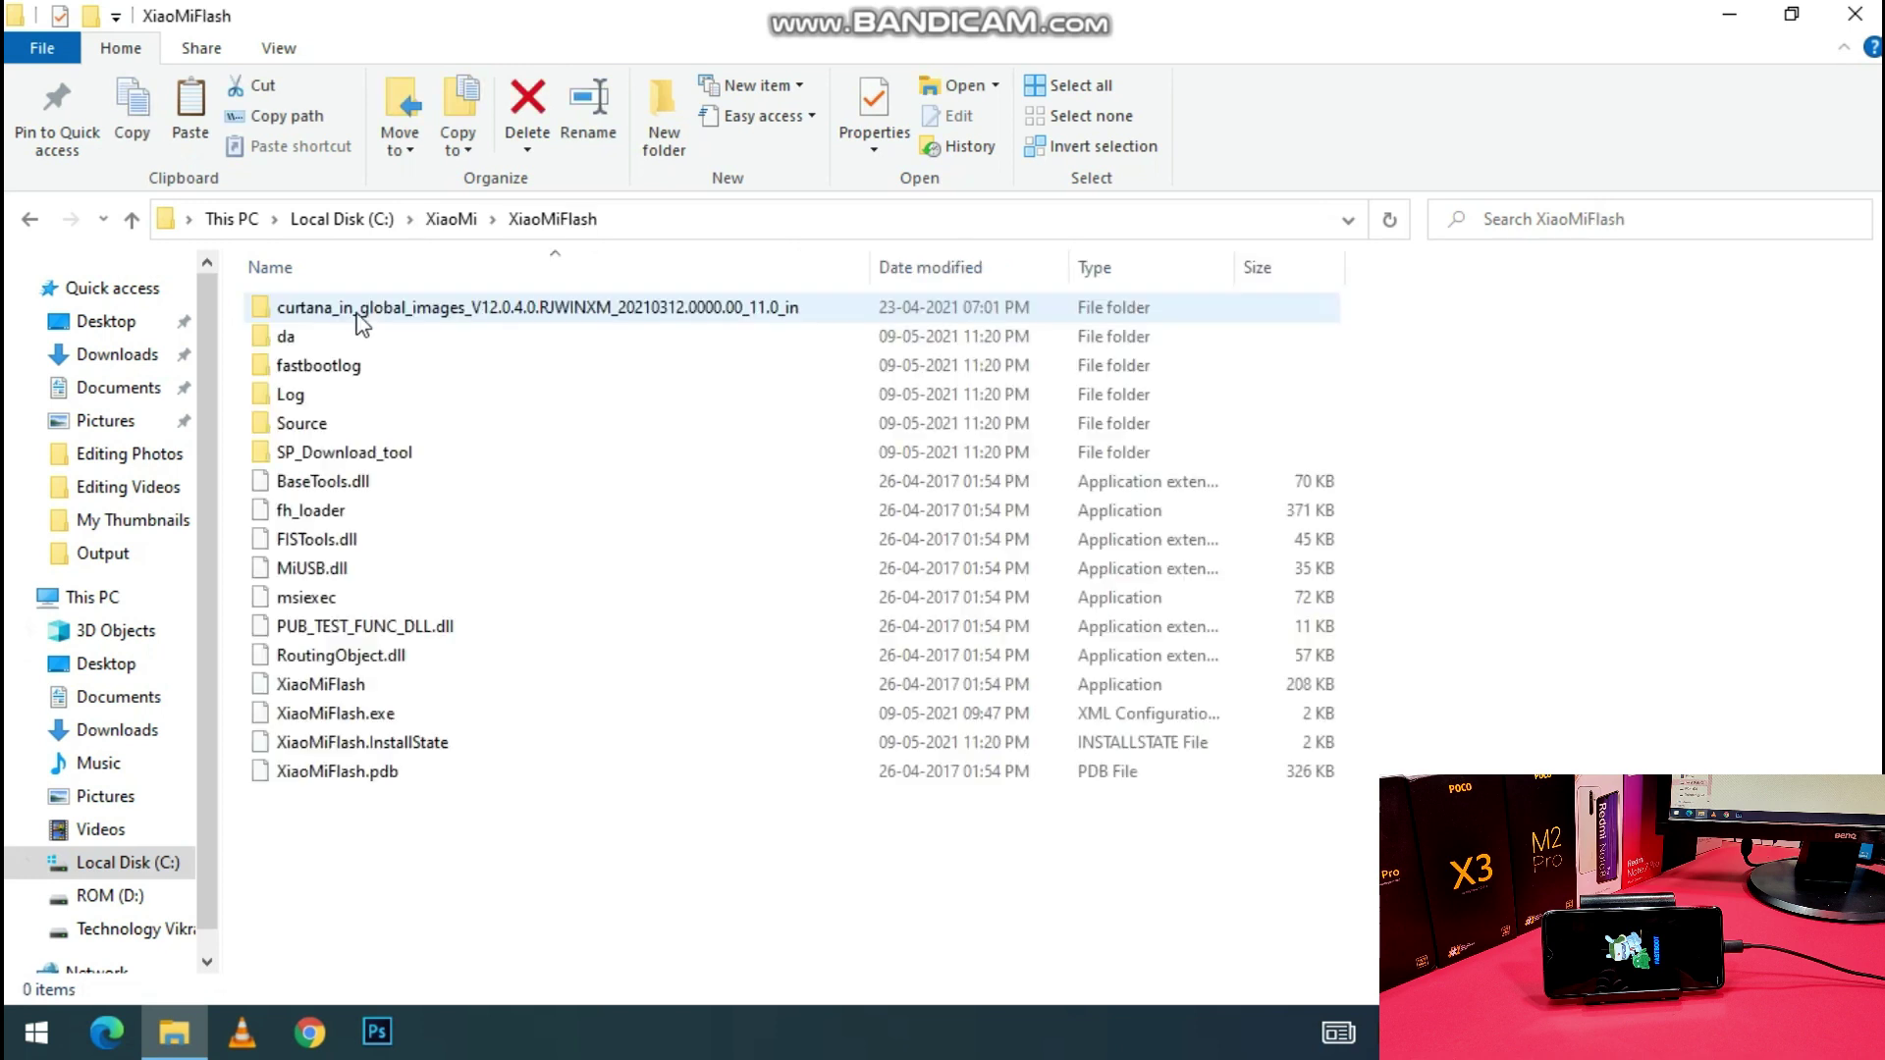
right_click(1520, 483)
click(1612, 663)
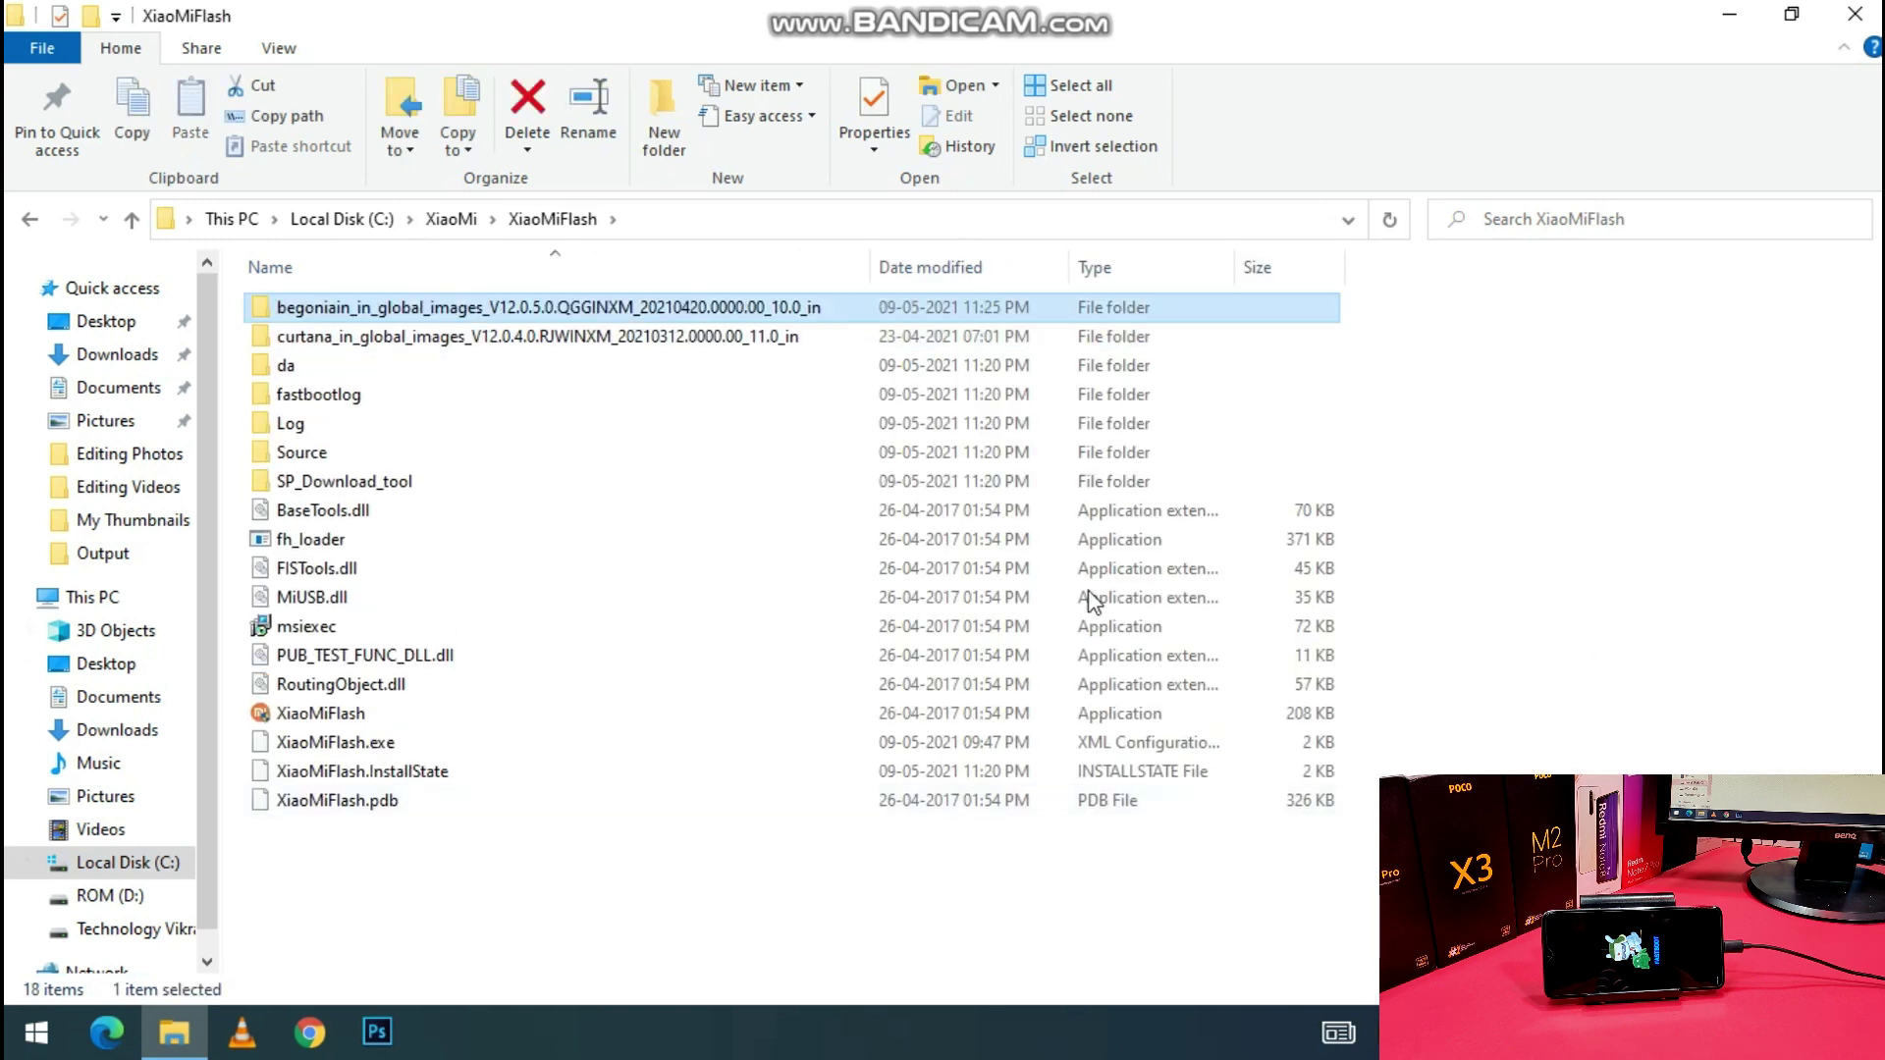
double_click(356, 312)
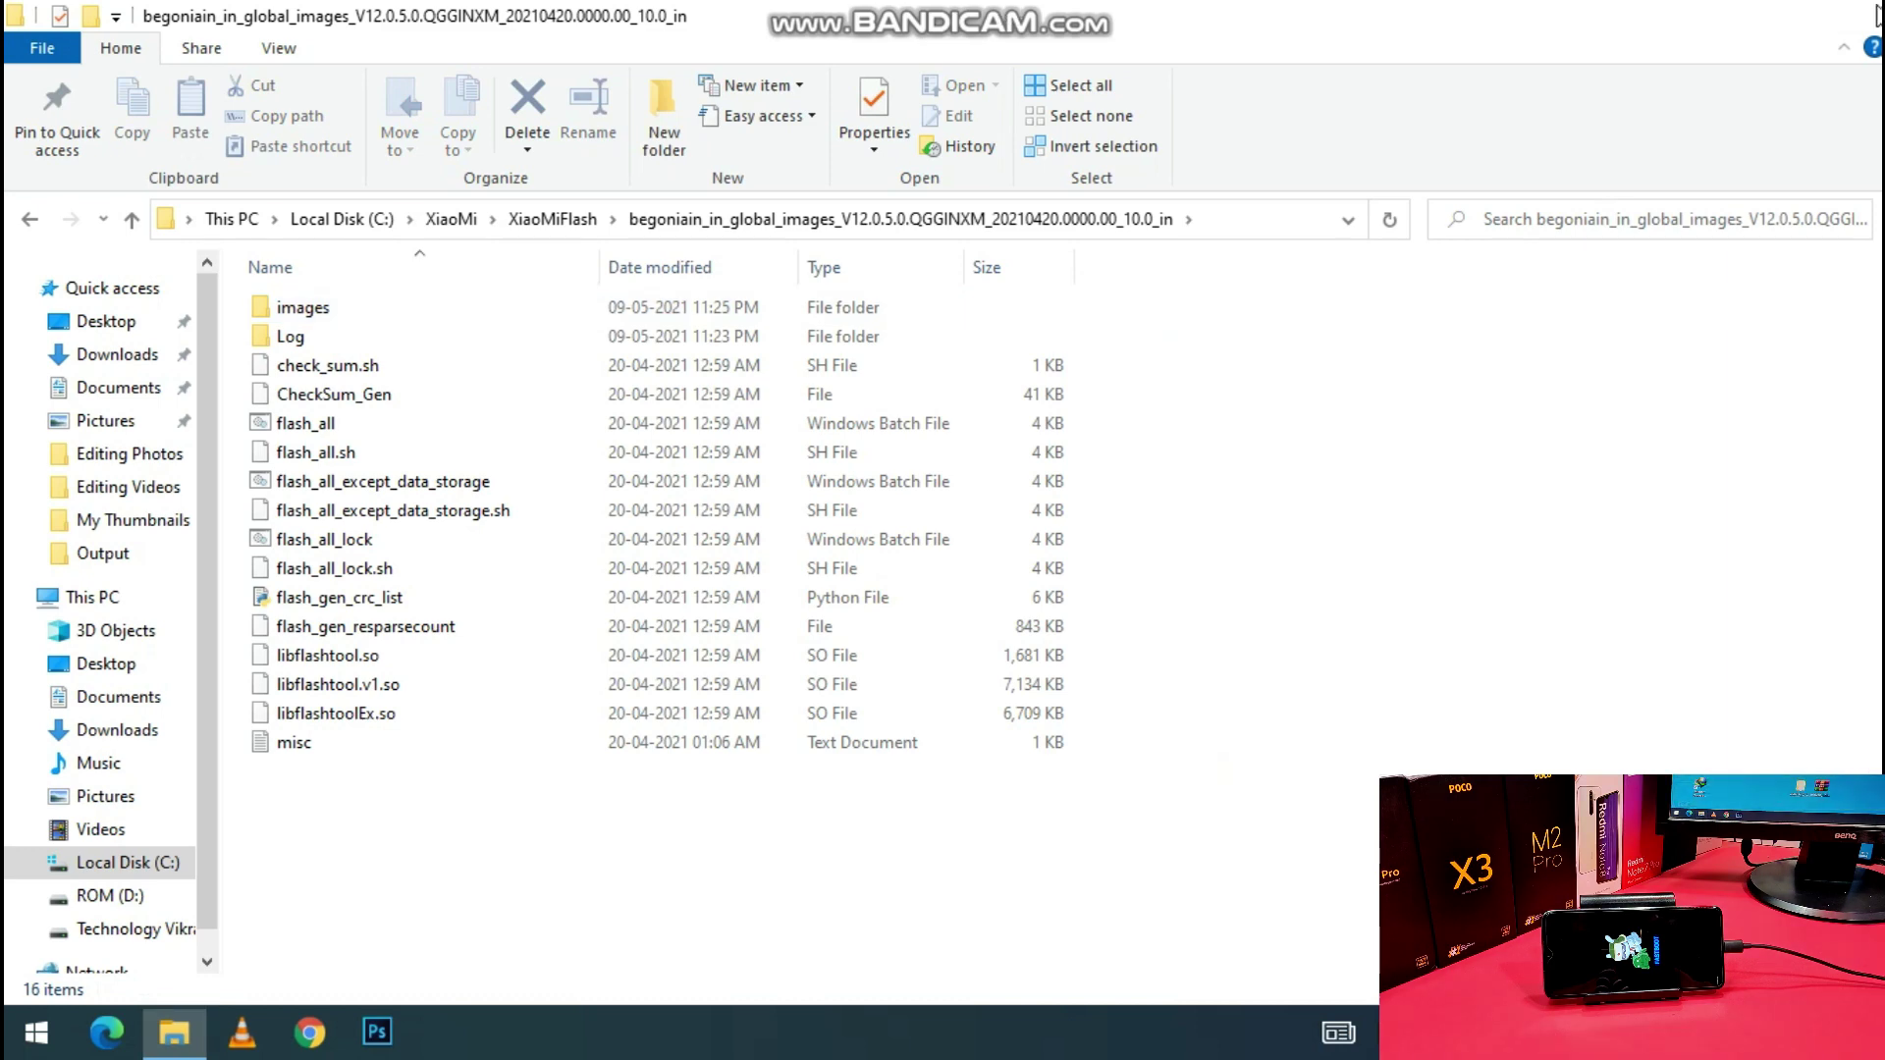
click(1854, 14)
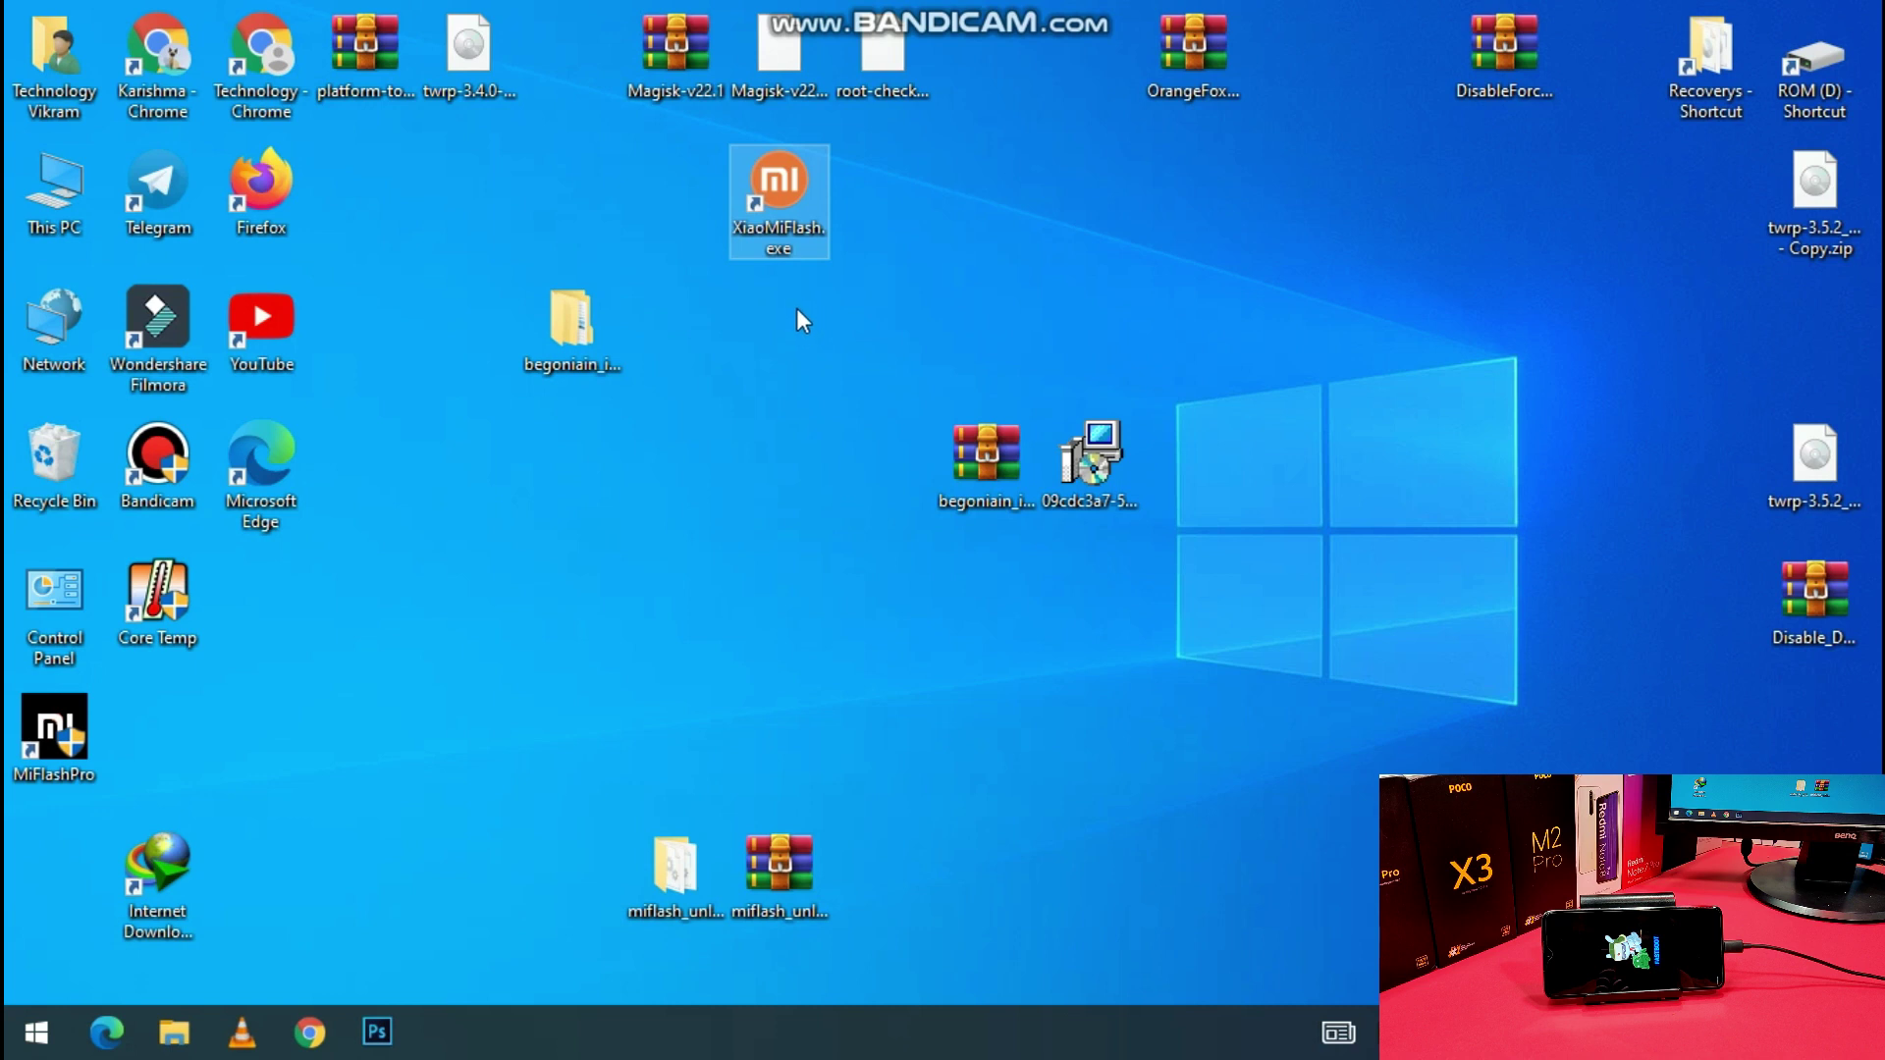
Launch XiaoMiFlash from the desktop, and open the begoniain_in_global_images folder under C:\XiaoMi\XiaoMiFlash in File Explorer
double_click(783, 250)
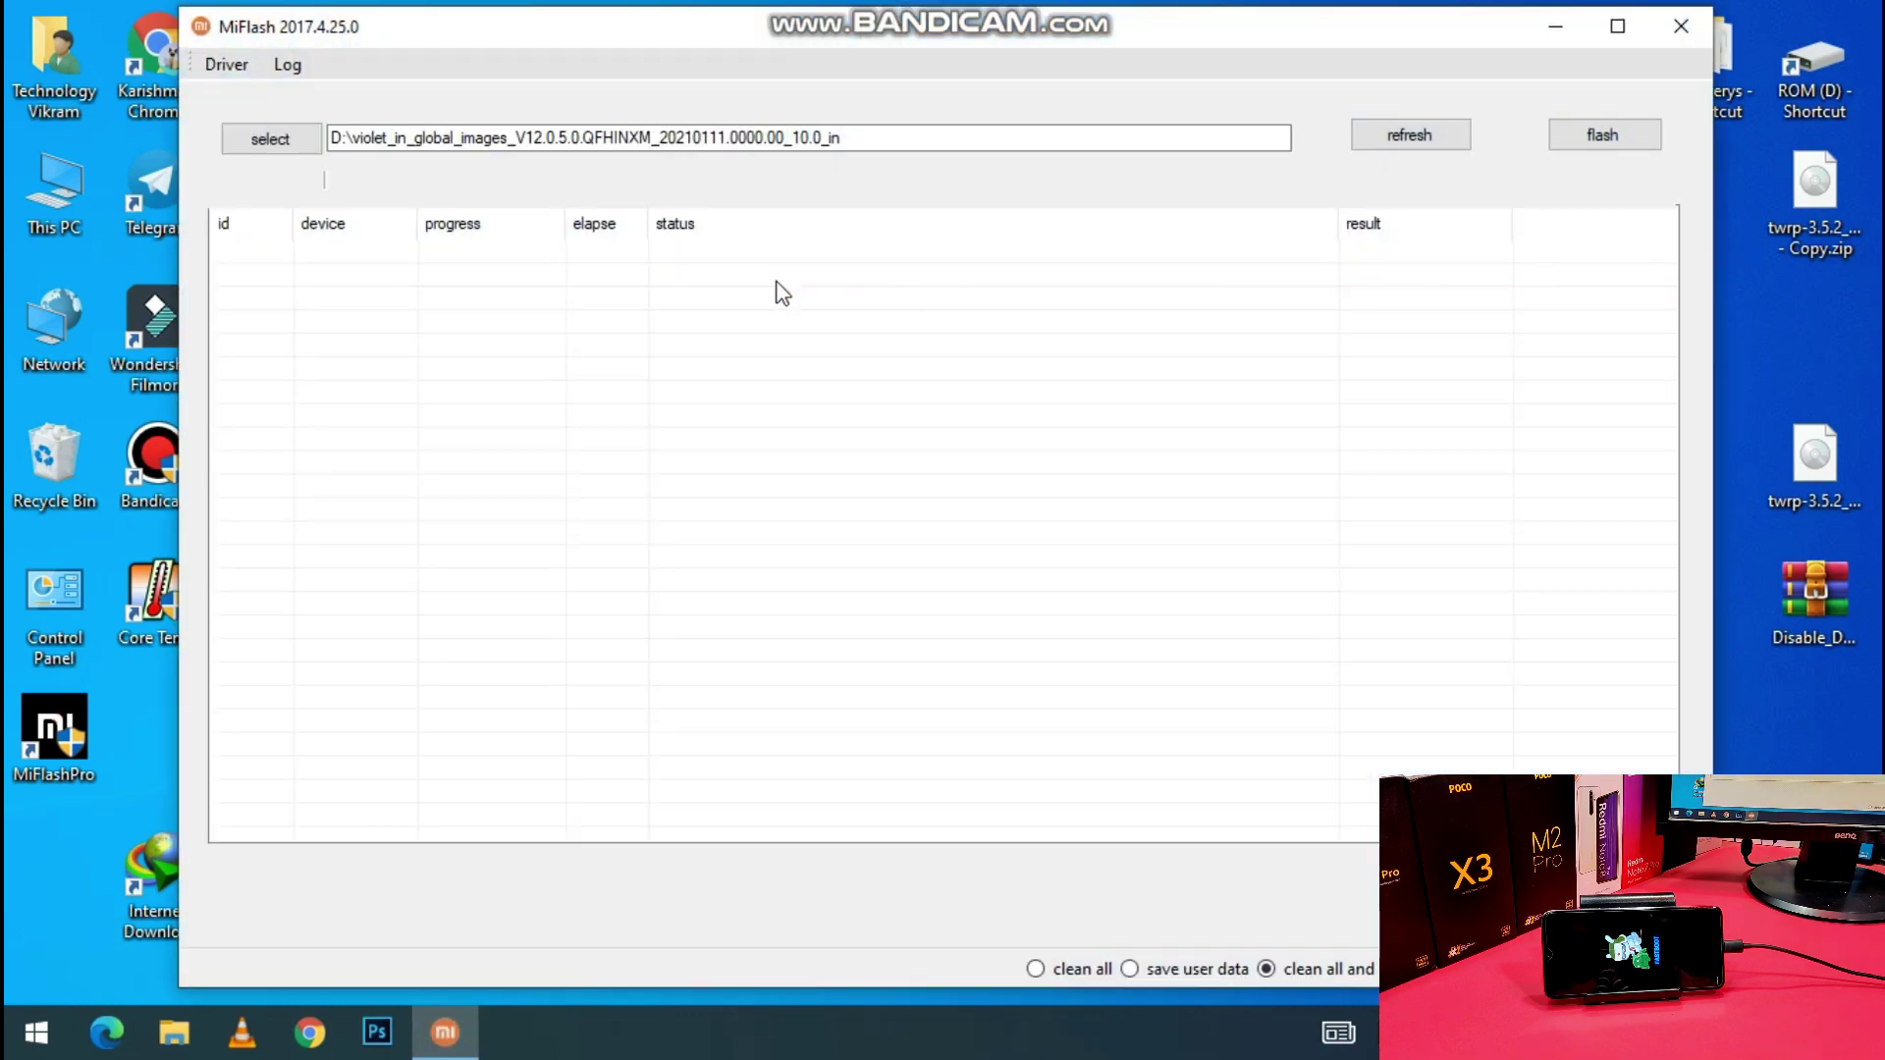
double_click(14, 224)
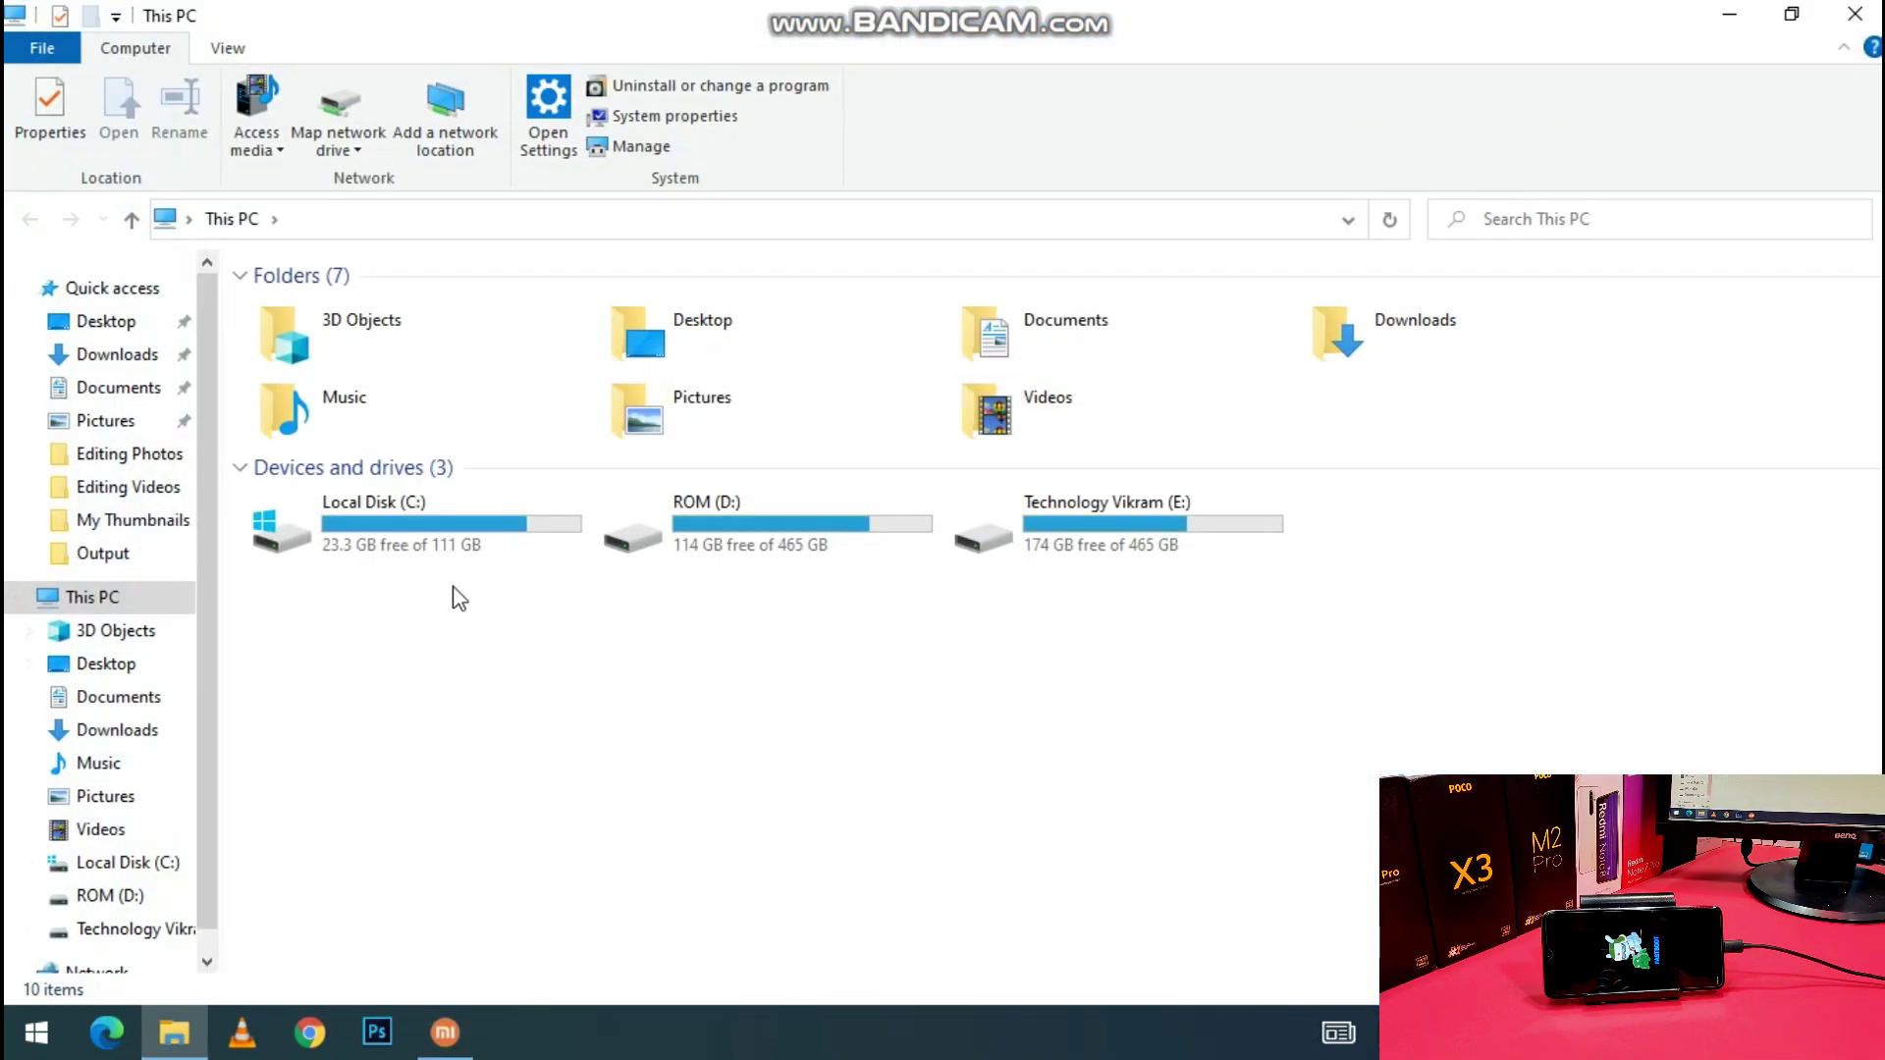
double_click(446, 543)
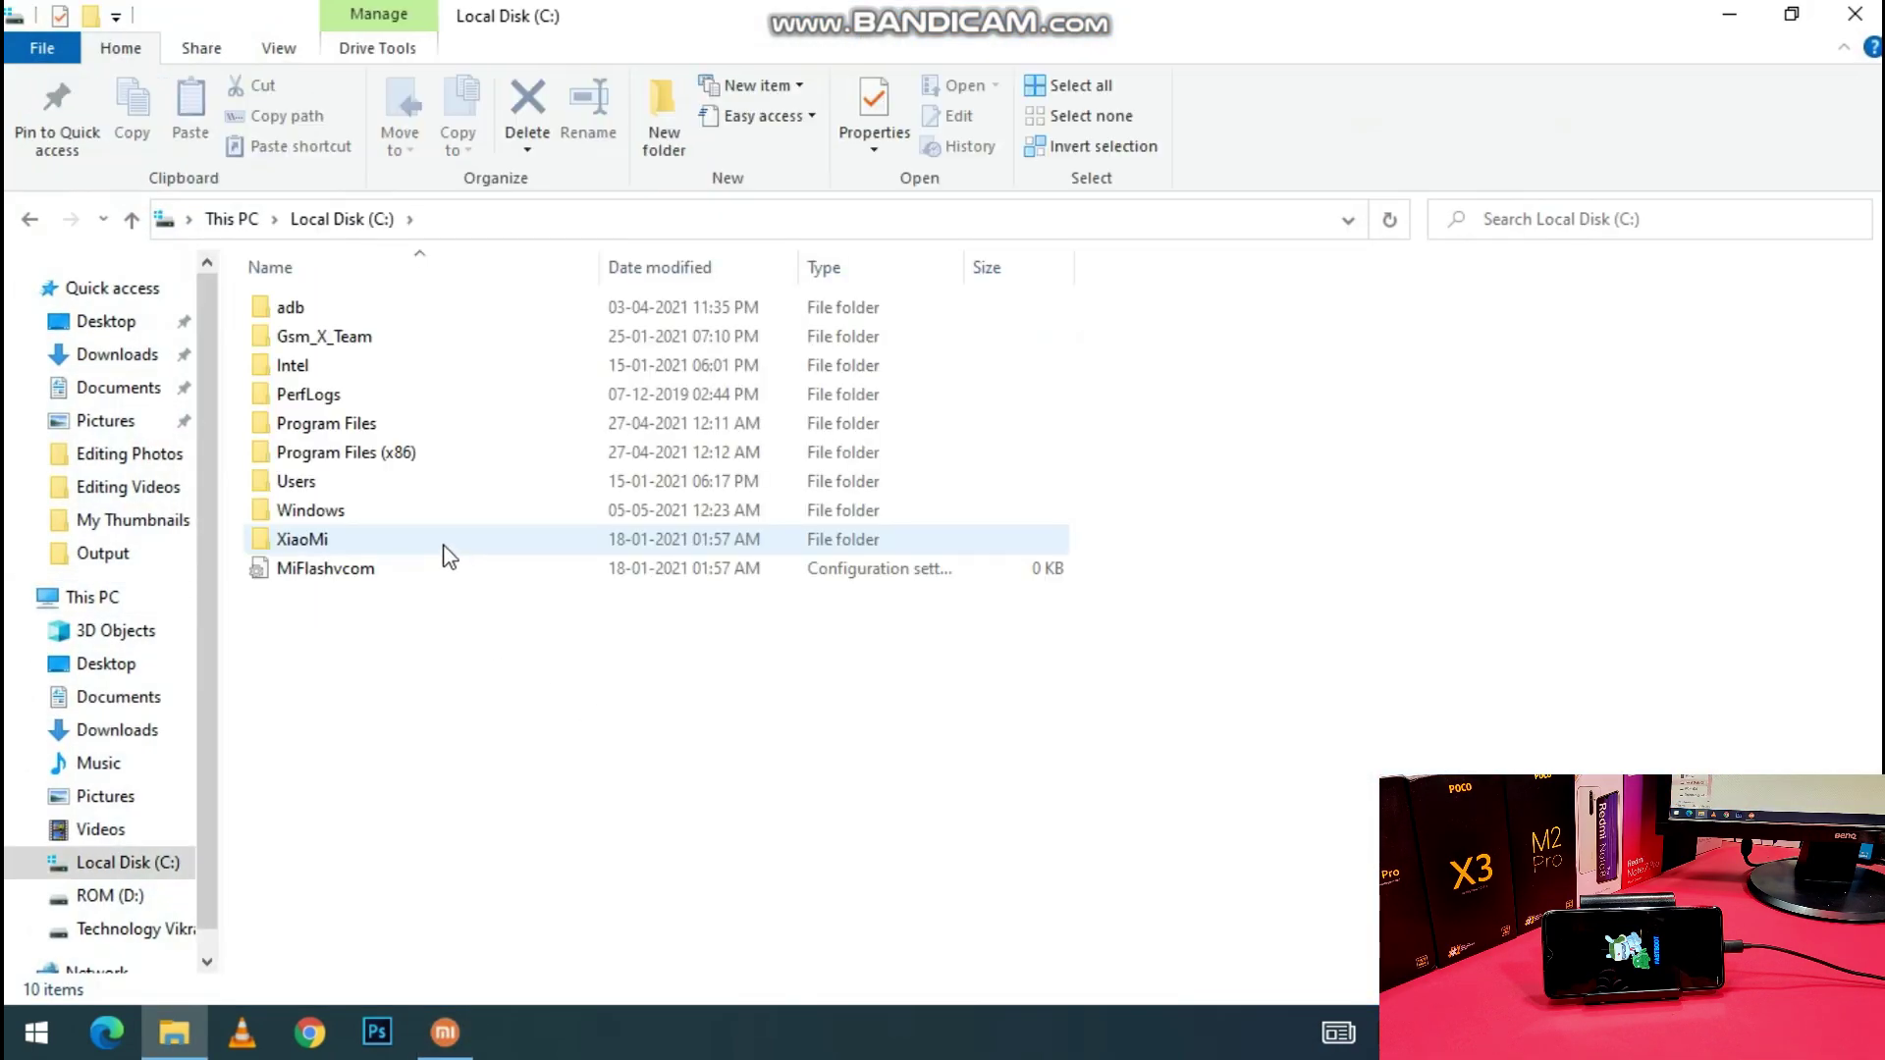
double_click(442, 541)
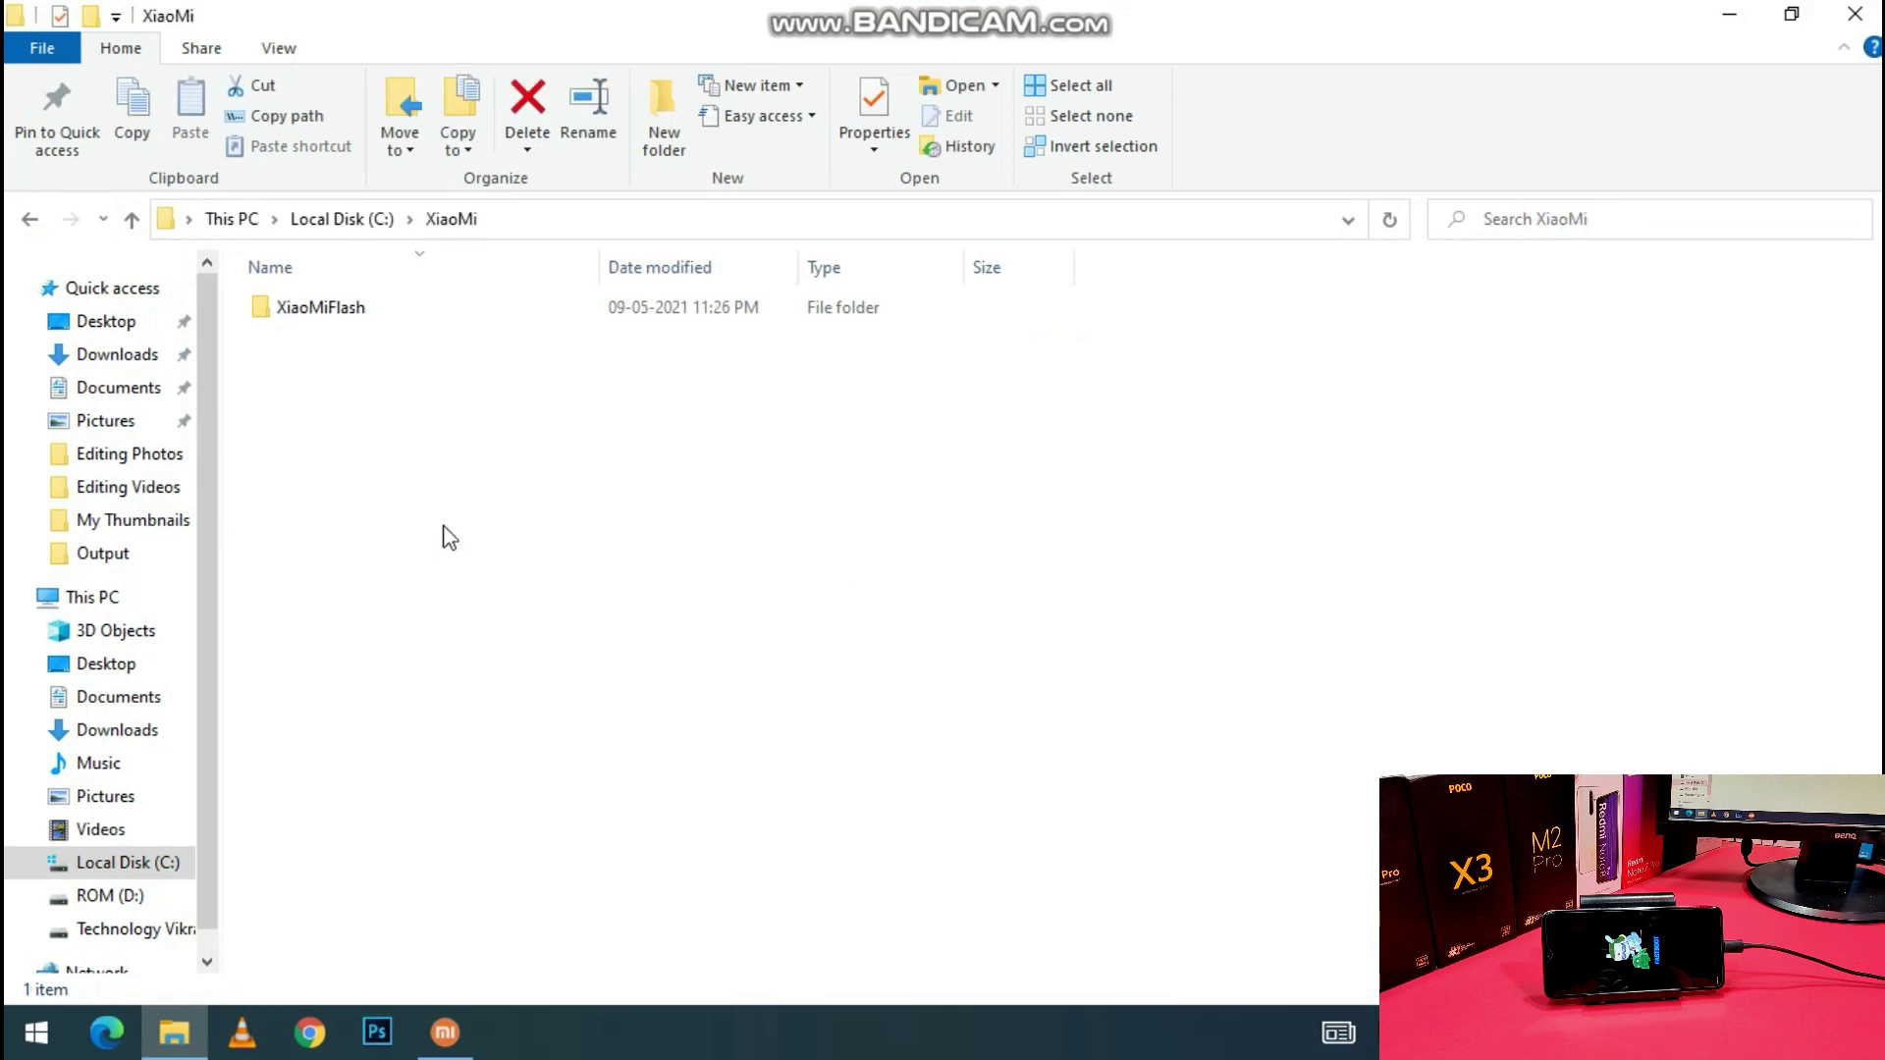
double_click(411, 318)
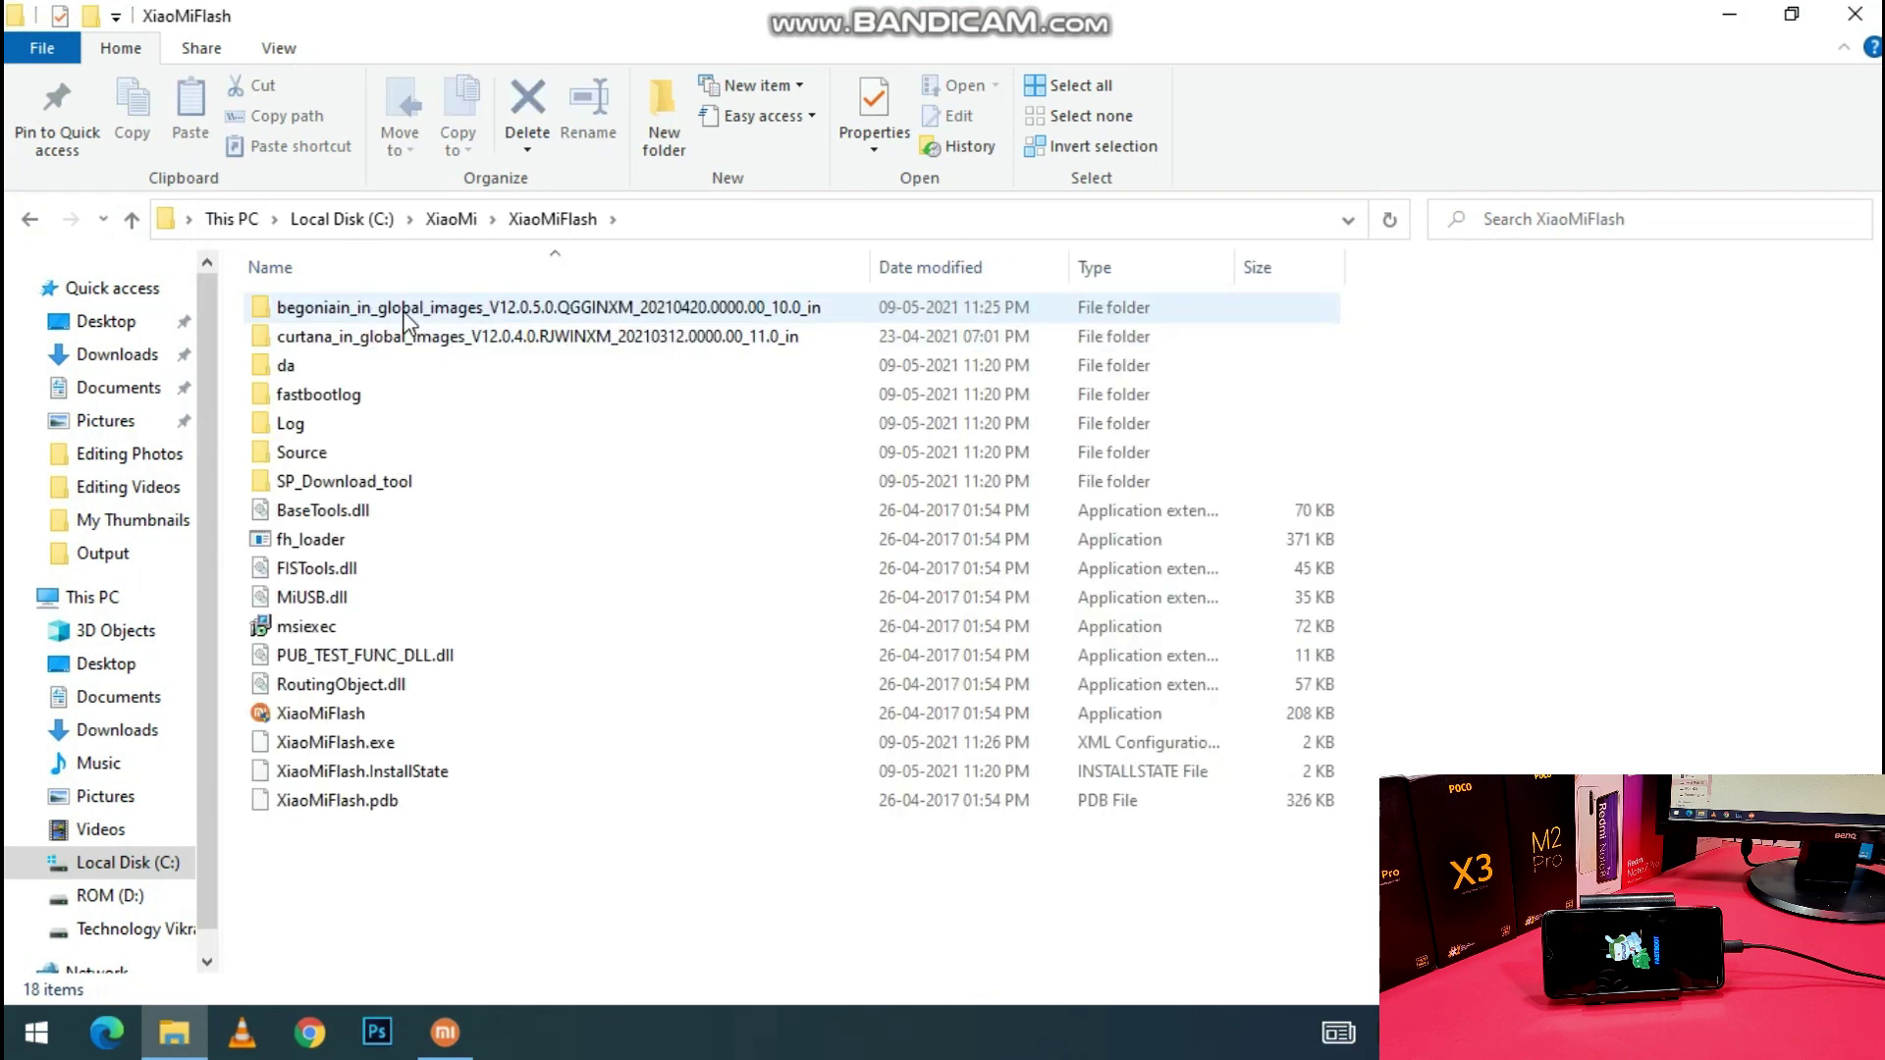
double_click(551, 308)
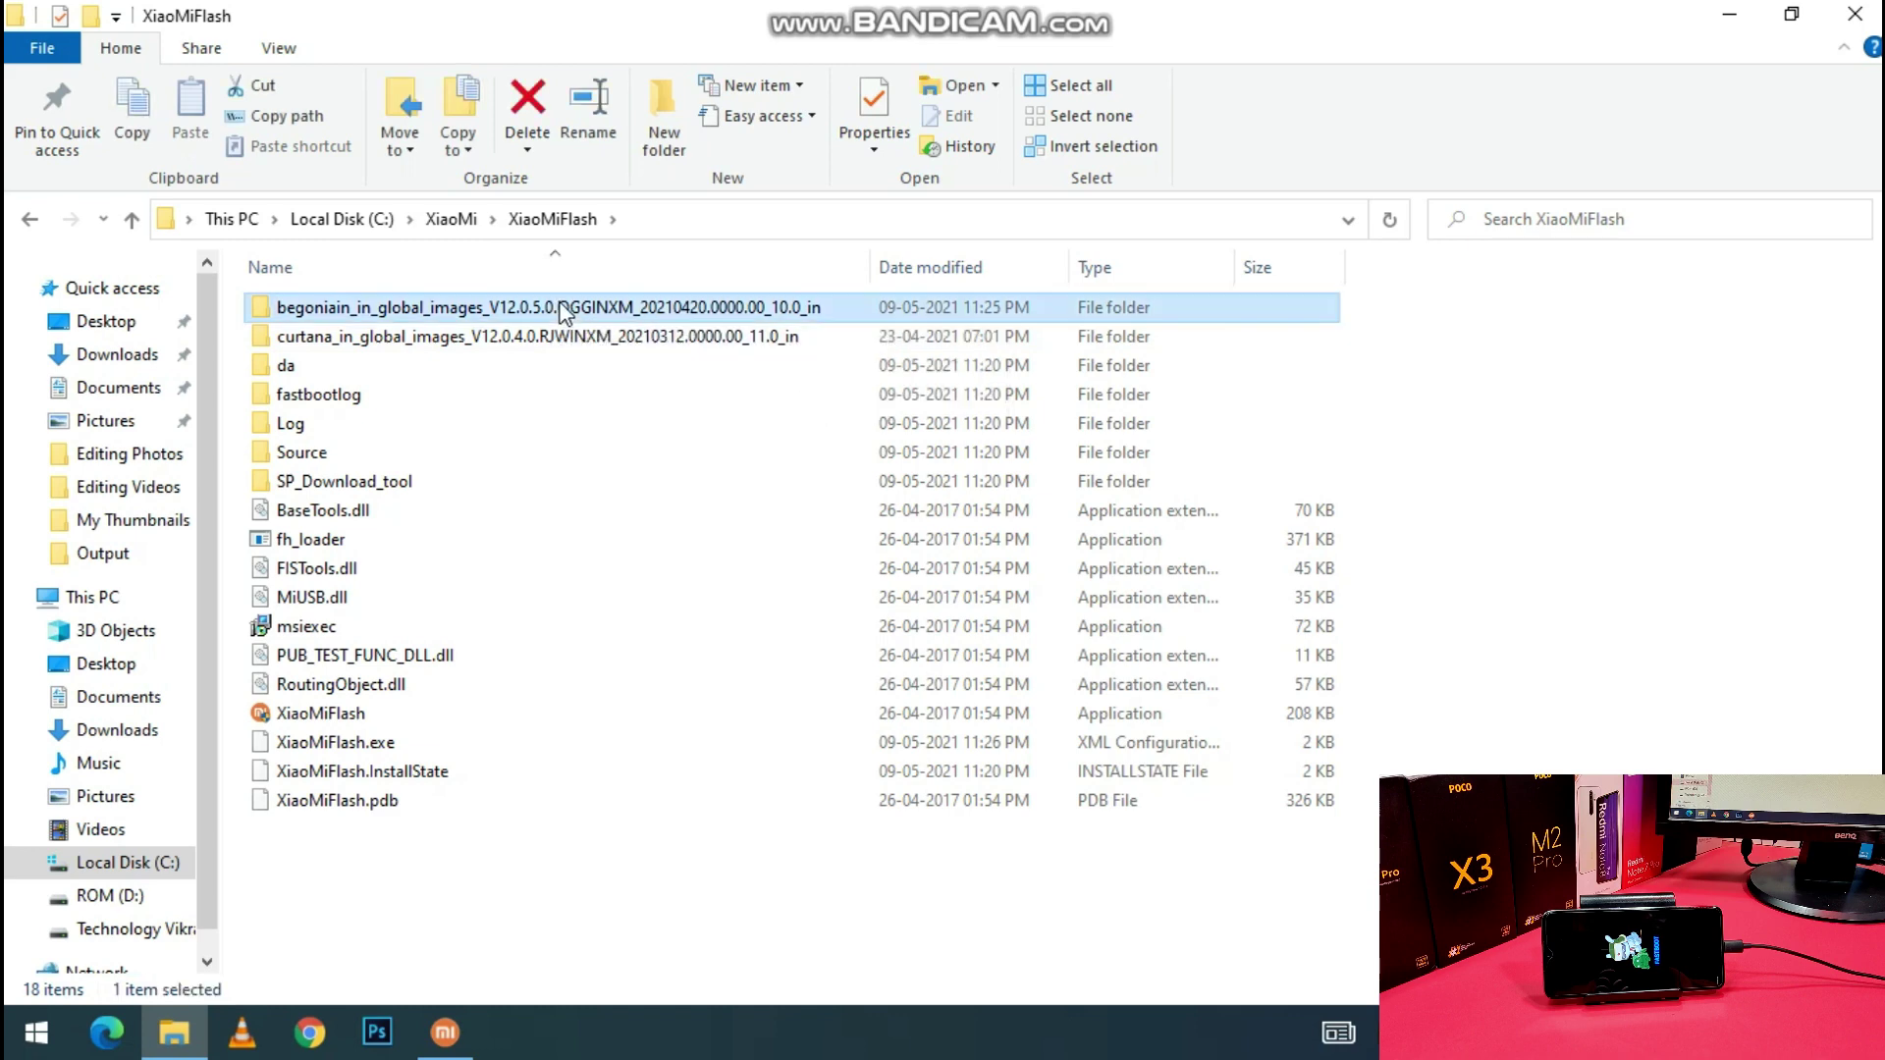
Copy the full path of the open begoniain_in_global_images folder and close its window
click(1292, 212)
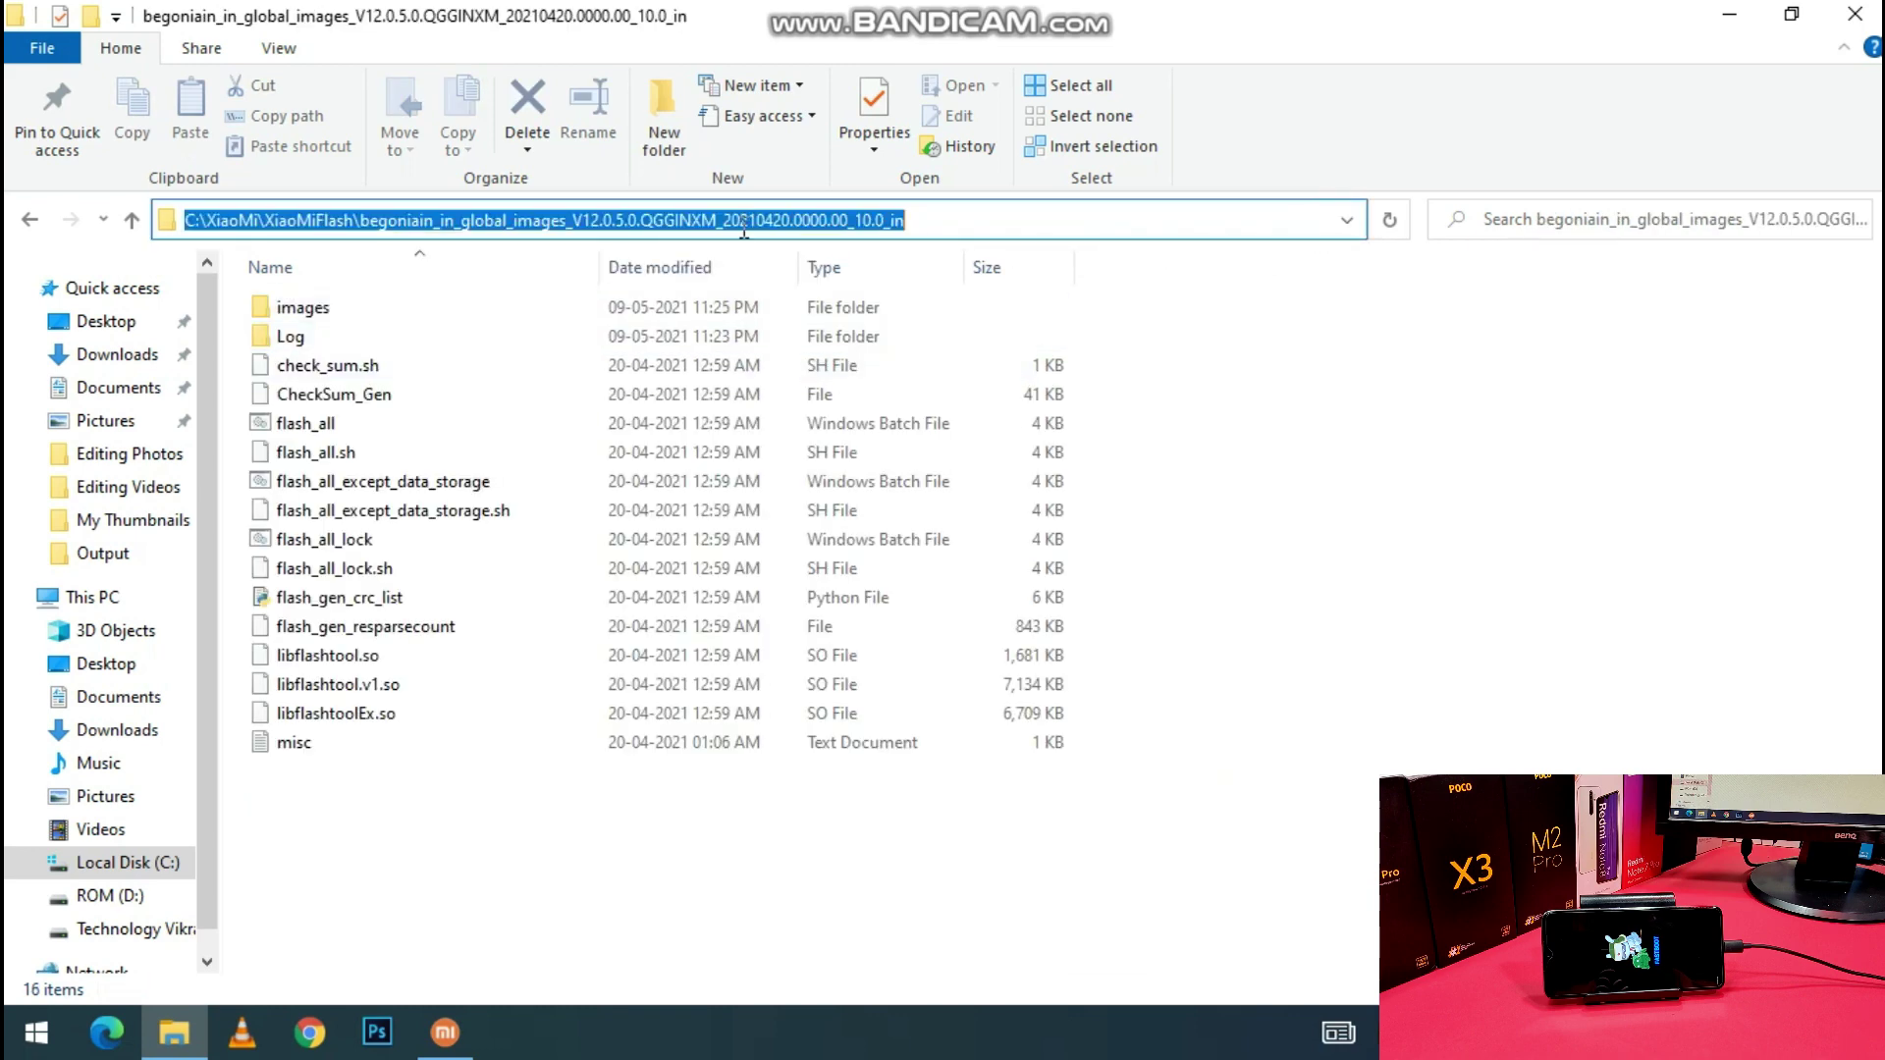
right_click(749, 232)
click(829, 302)
click(1163, 271)
click(1261, 216)
right_click(845, 228)
click(941, 314)
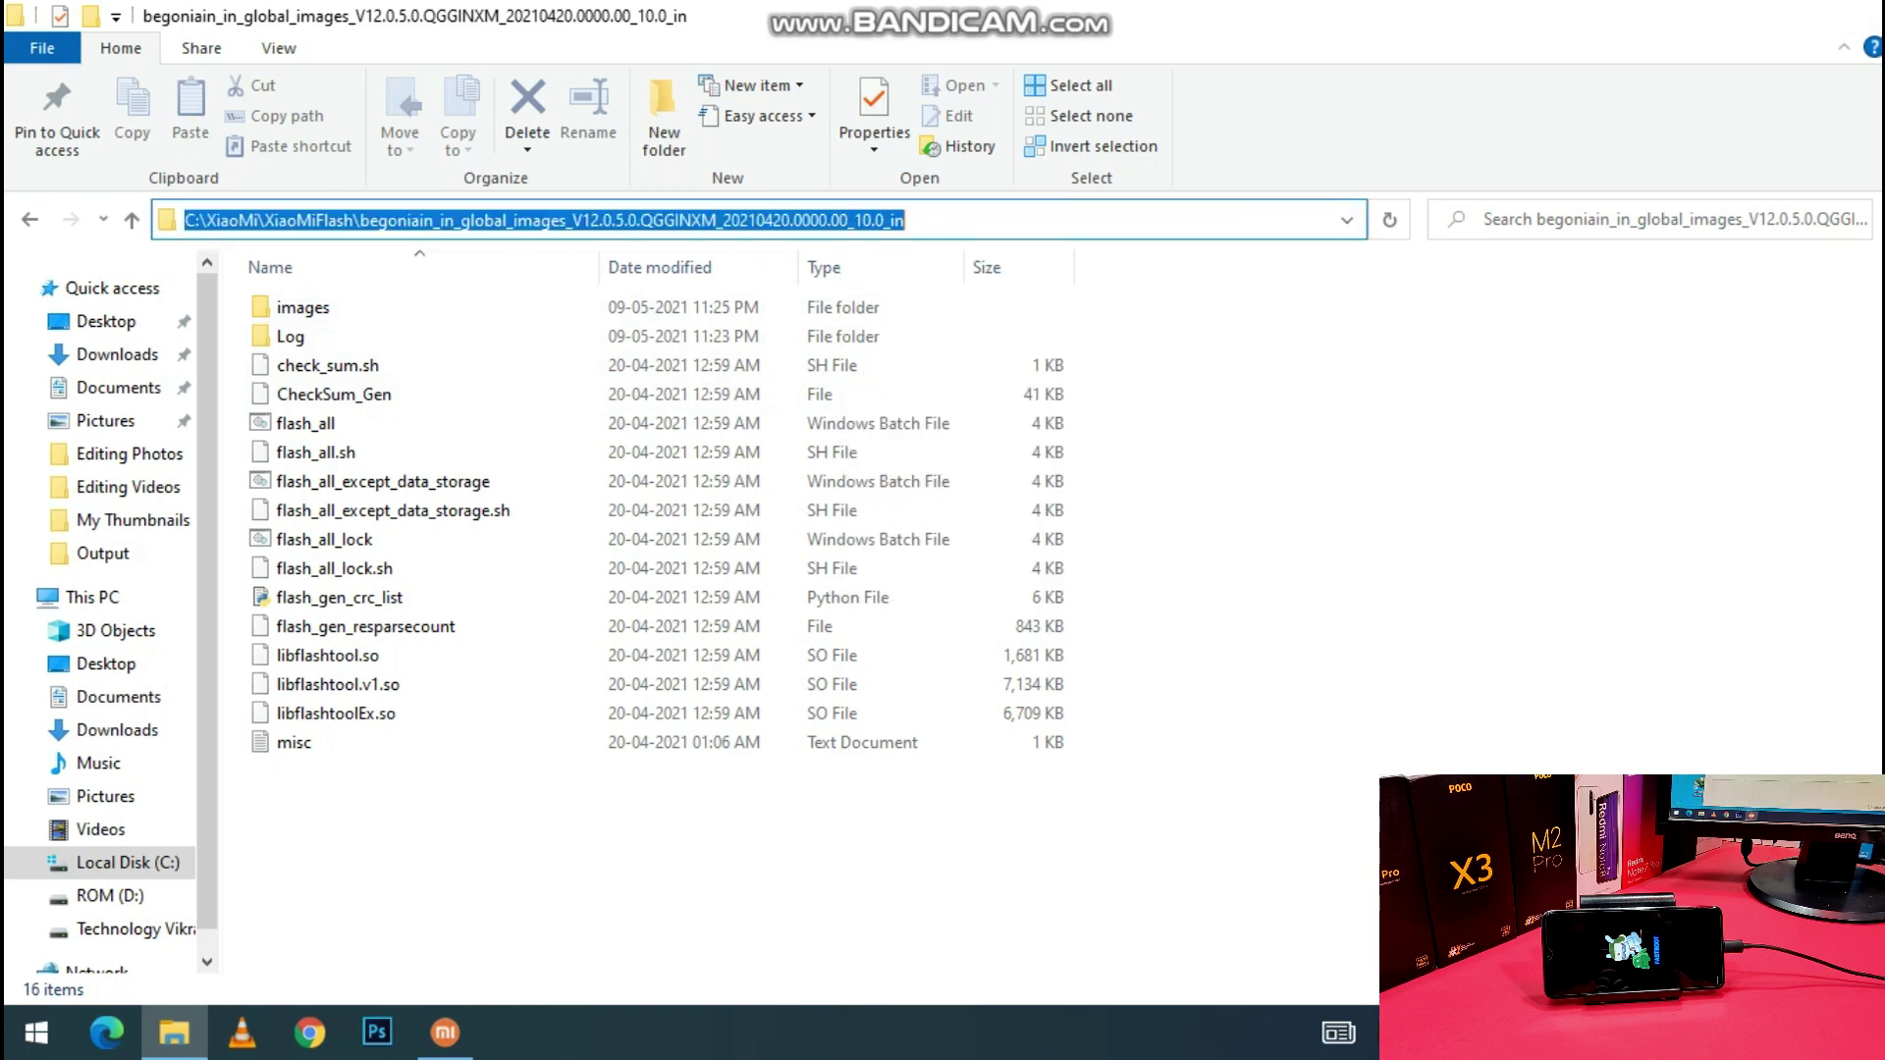
click(1855, 14)
Replace the ROM path in MiFlash with C:\XiaoMi\XiaoMiFlash\begoniain_in_global_images_V12.0.5.0.QGGINXM_20210420.0000.00_10.0_in
double_click(344, 137)
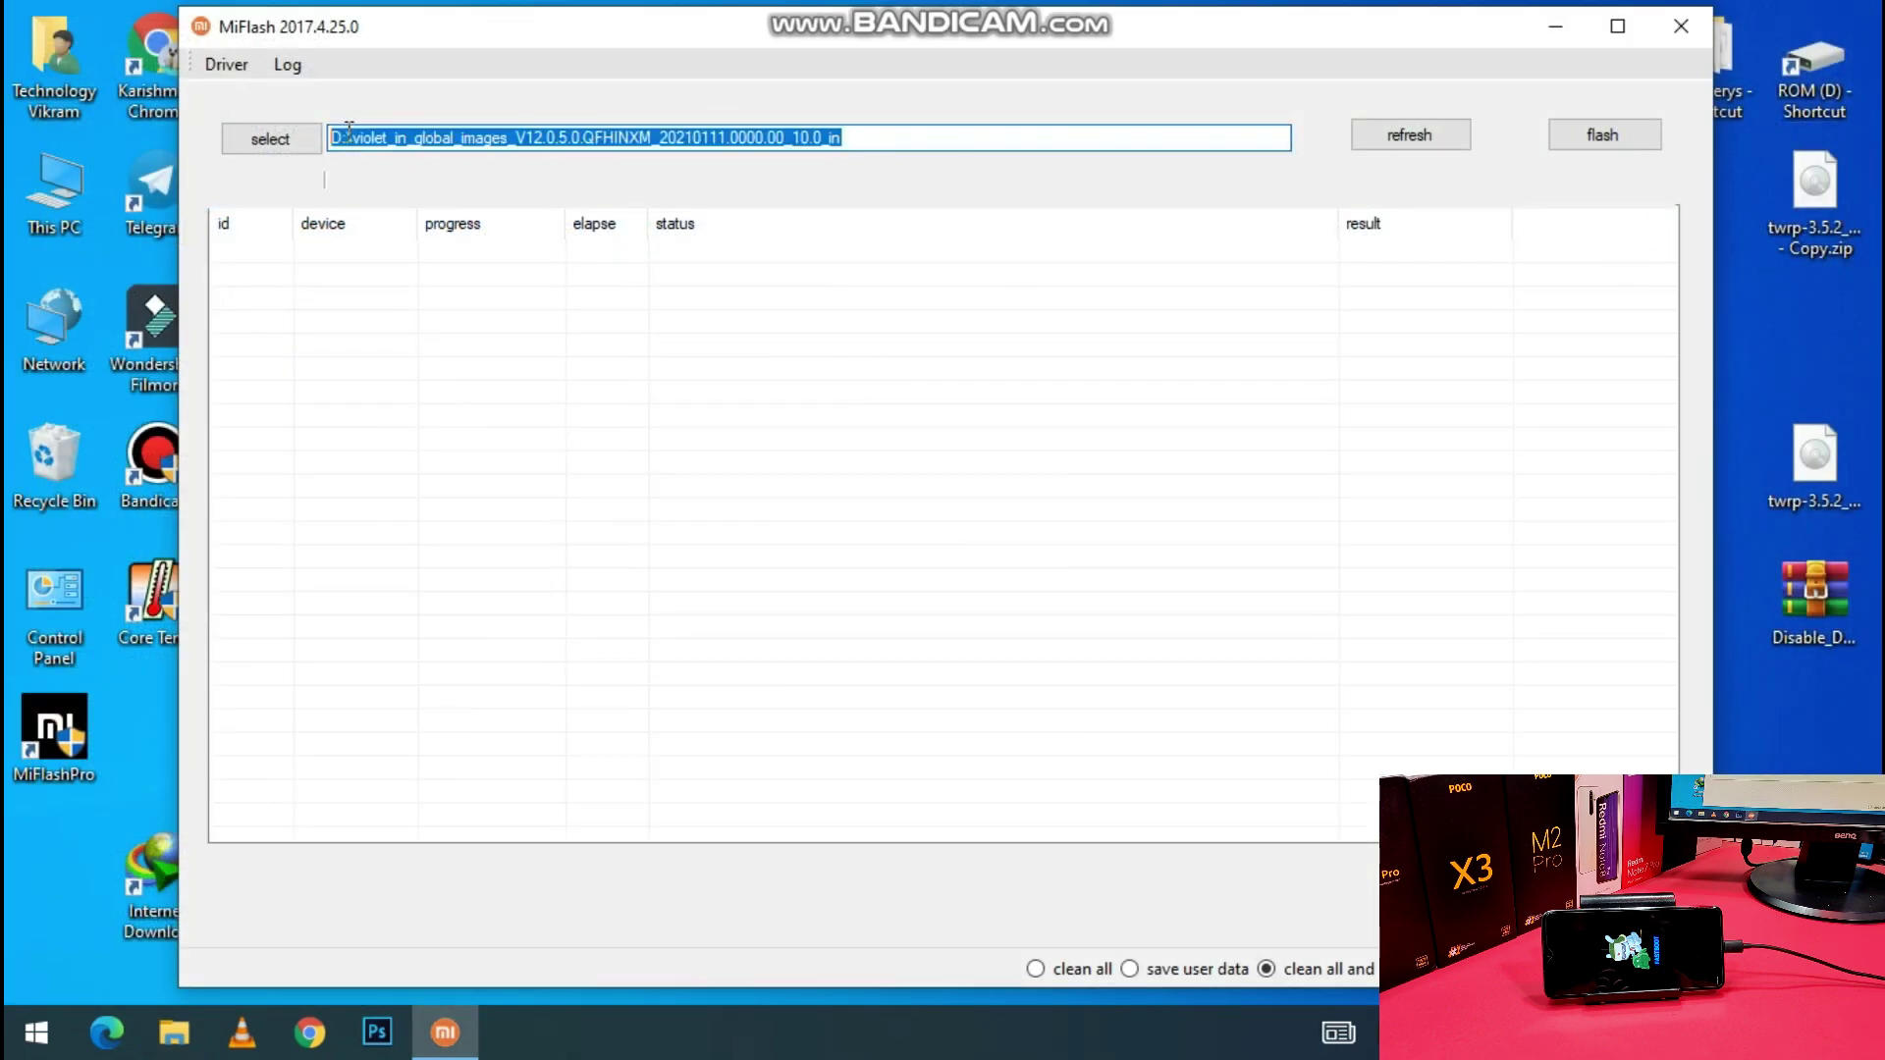
right_click(348, 132)
click(512, 251)
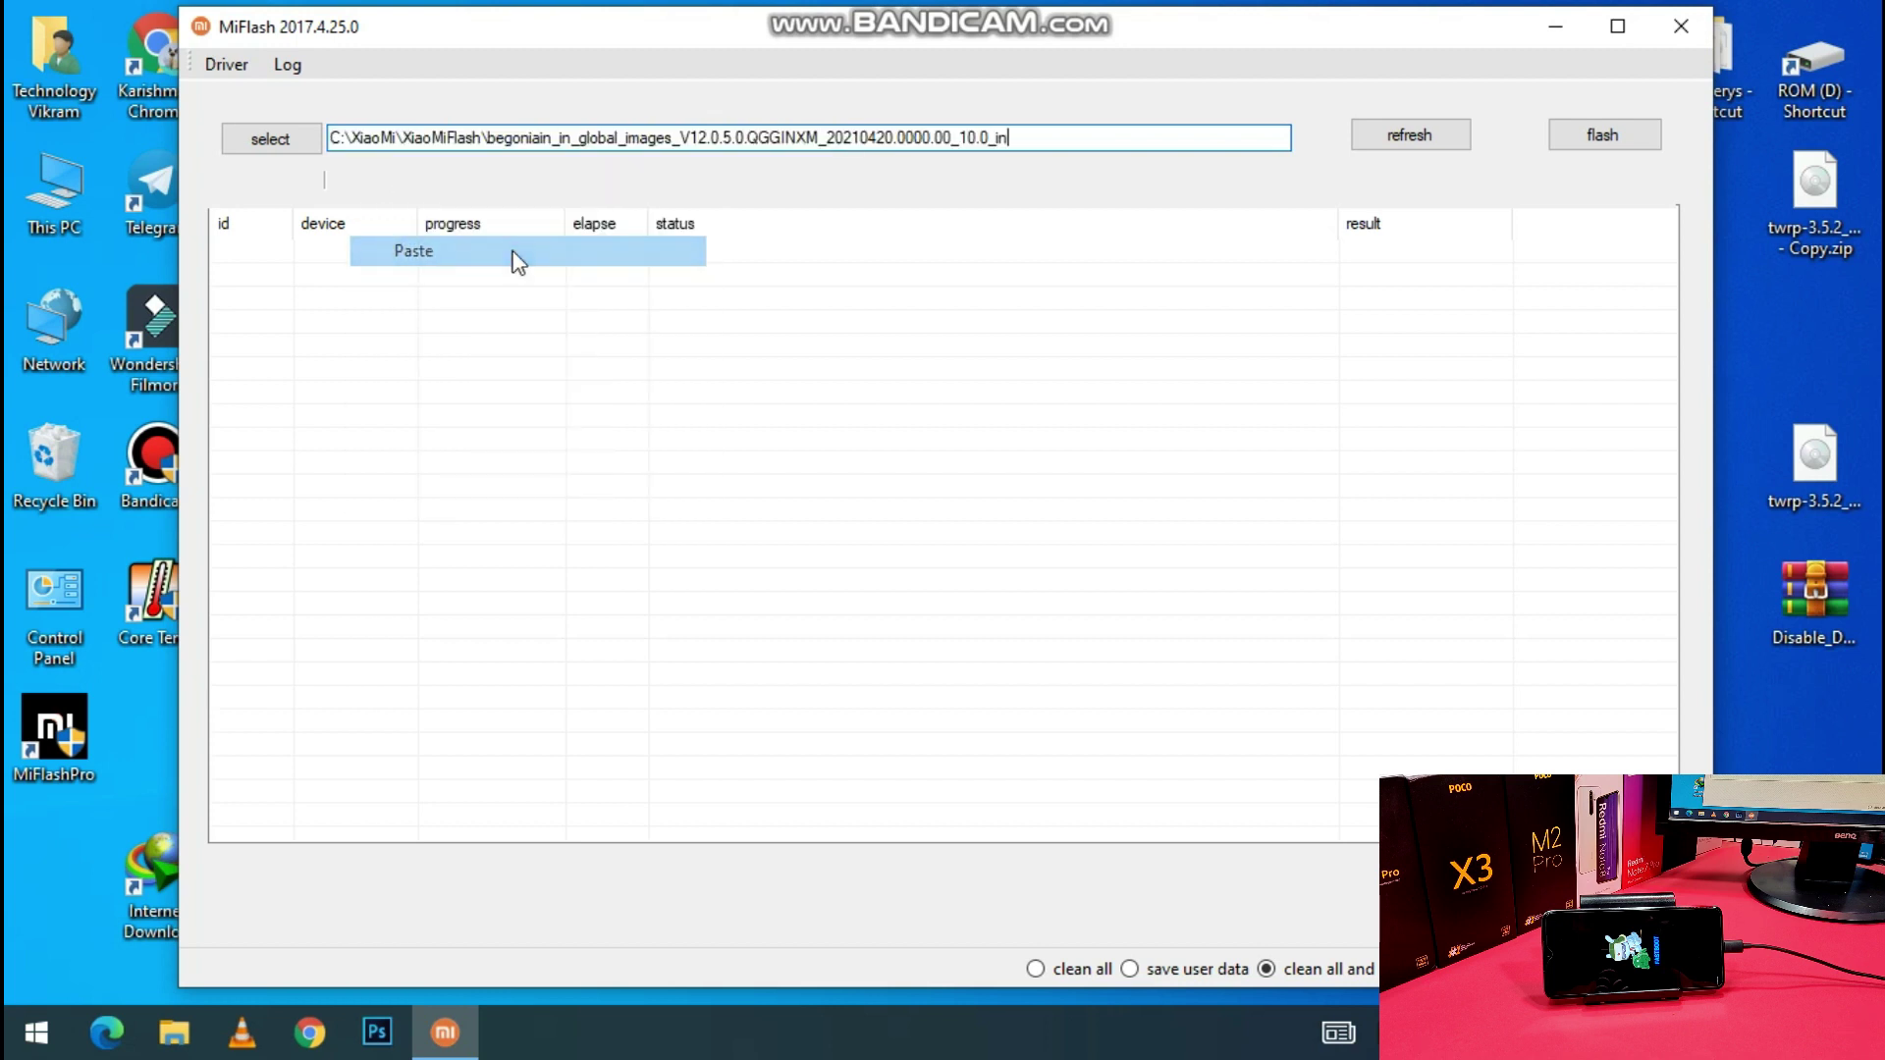
Refresh the connected device list, choose the clean all option and start flashing the ROM
click(1417, 132)
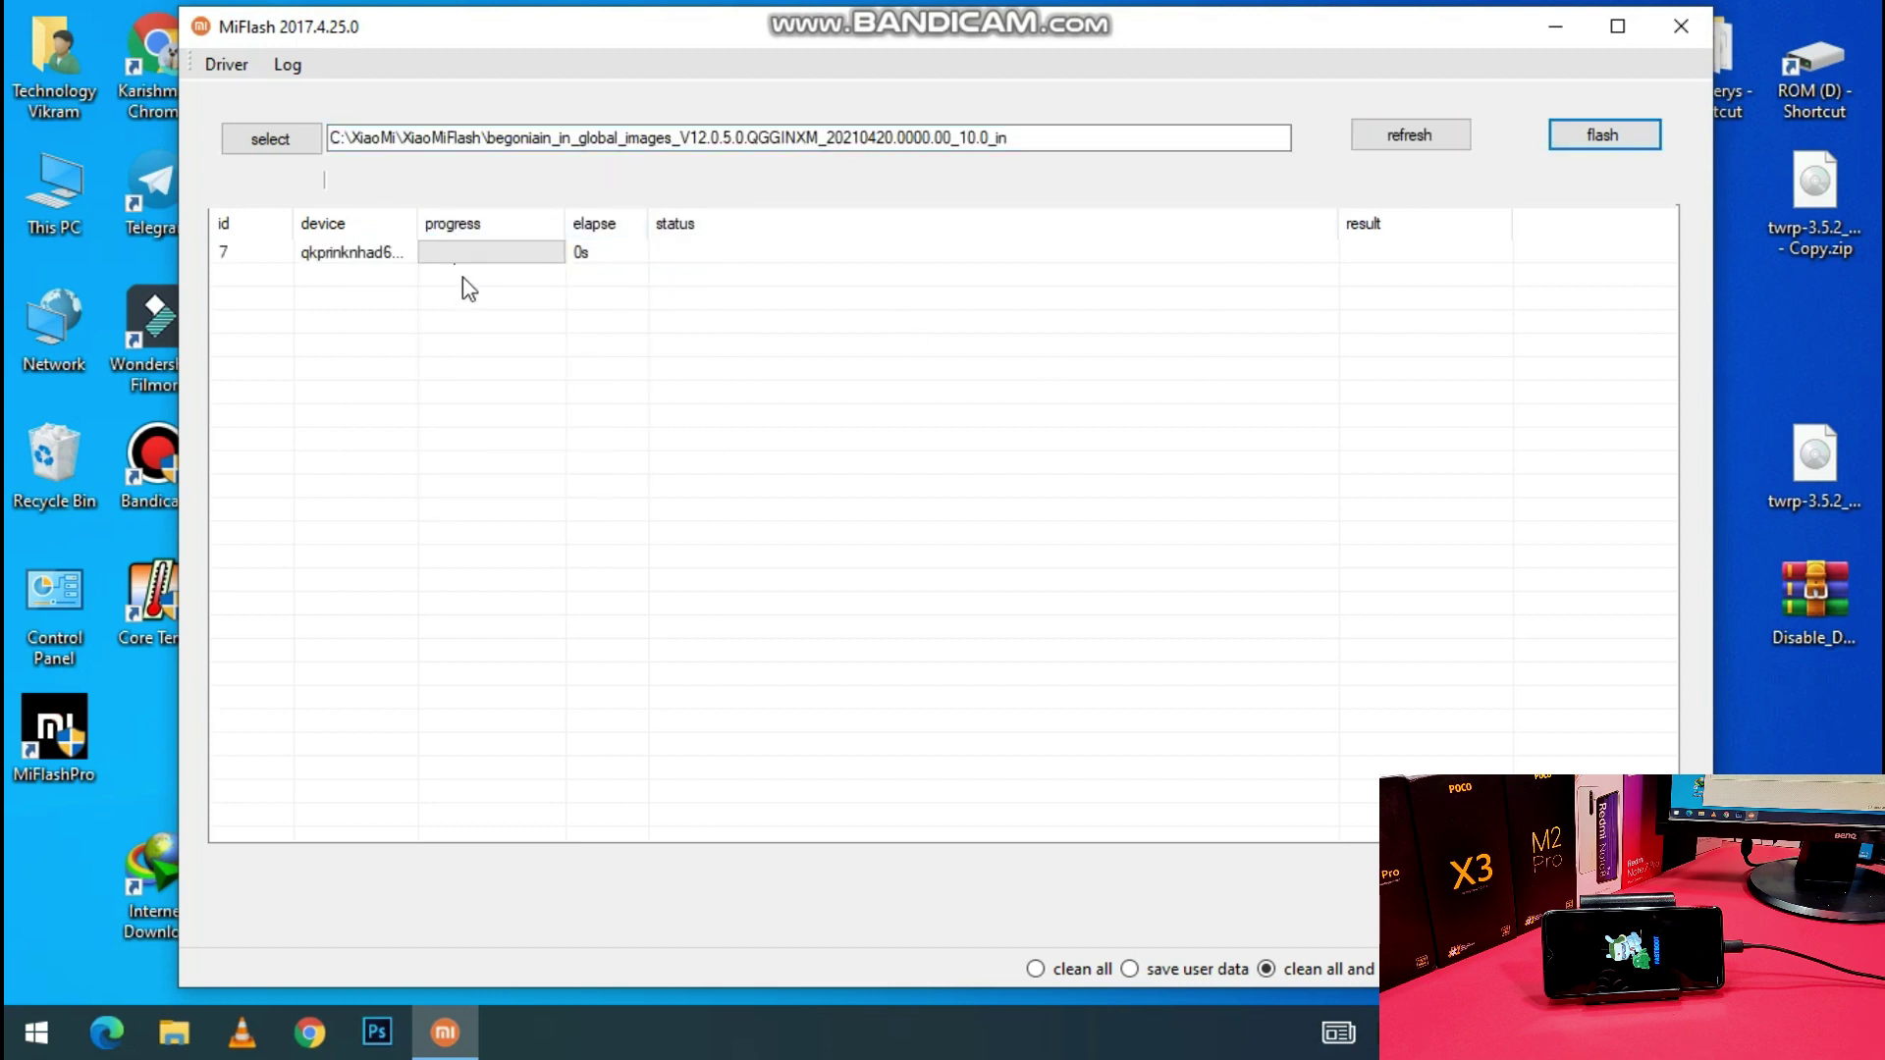
click(1063, 972)
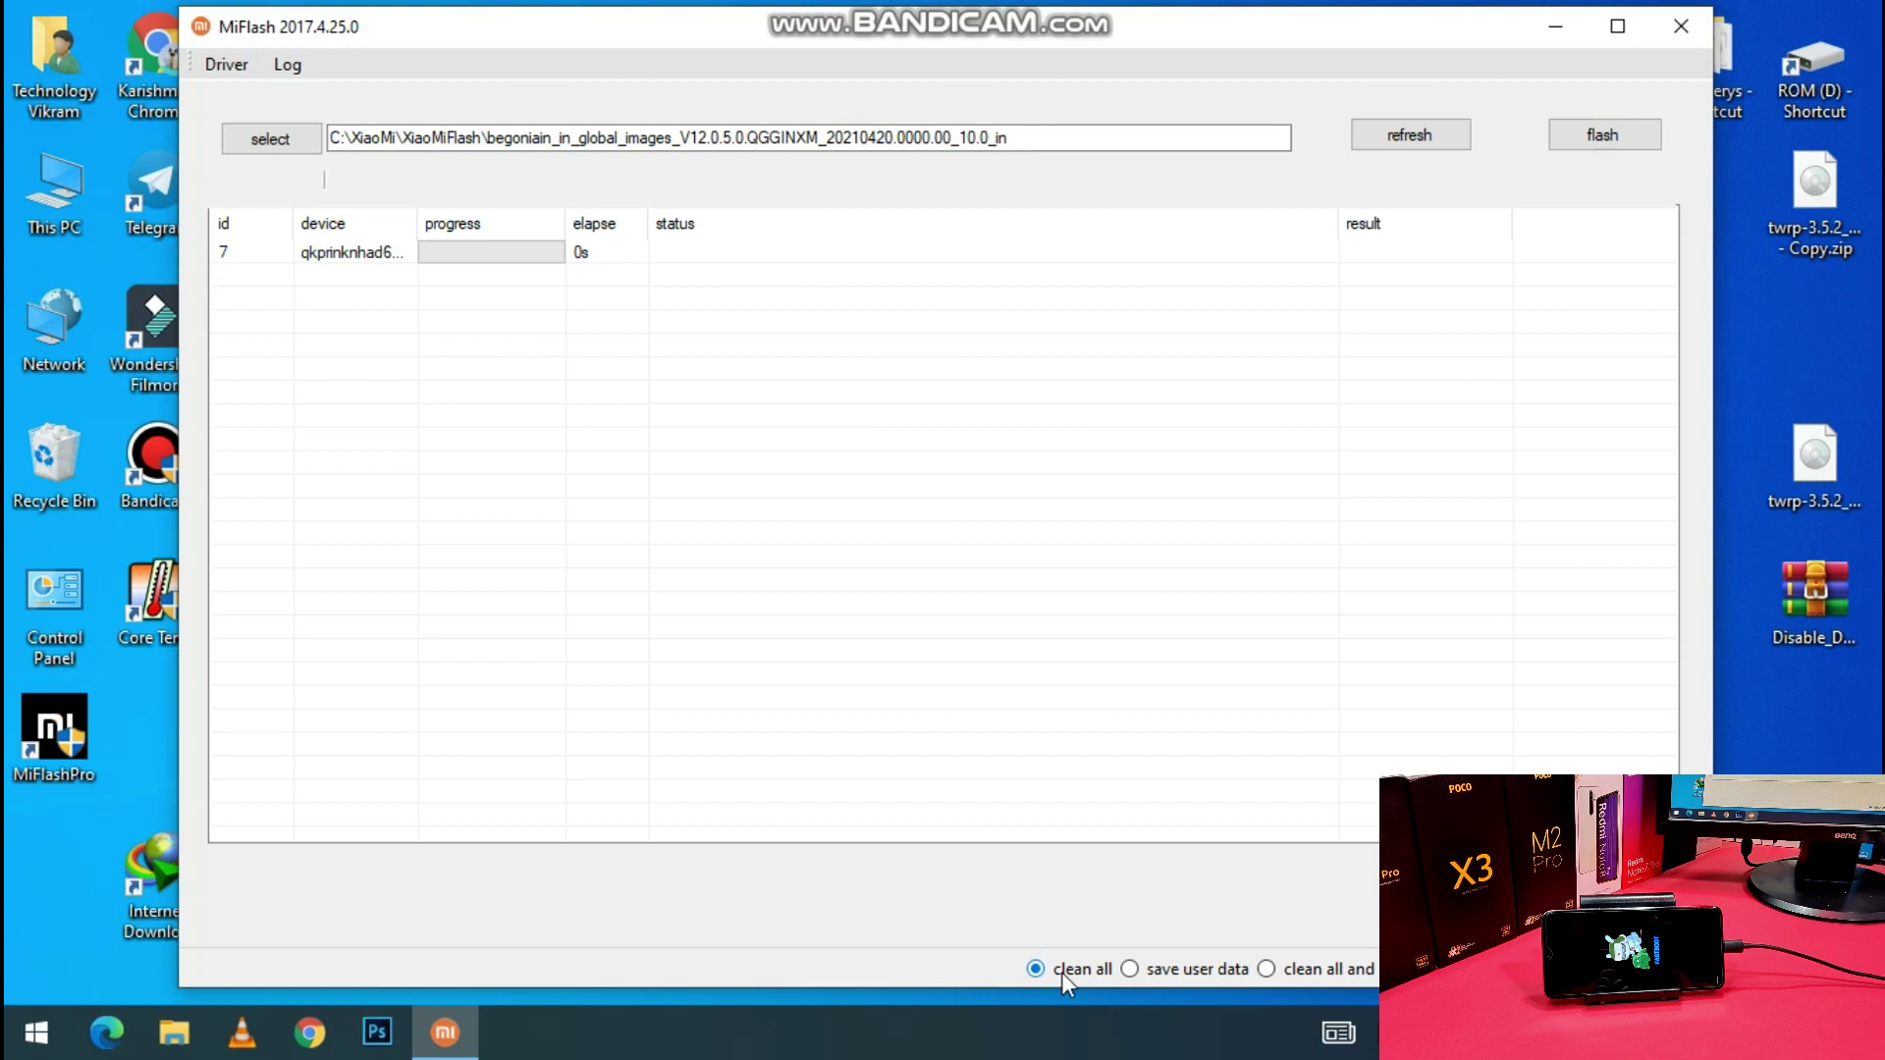
click(1601, 138)
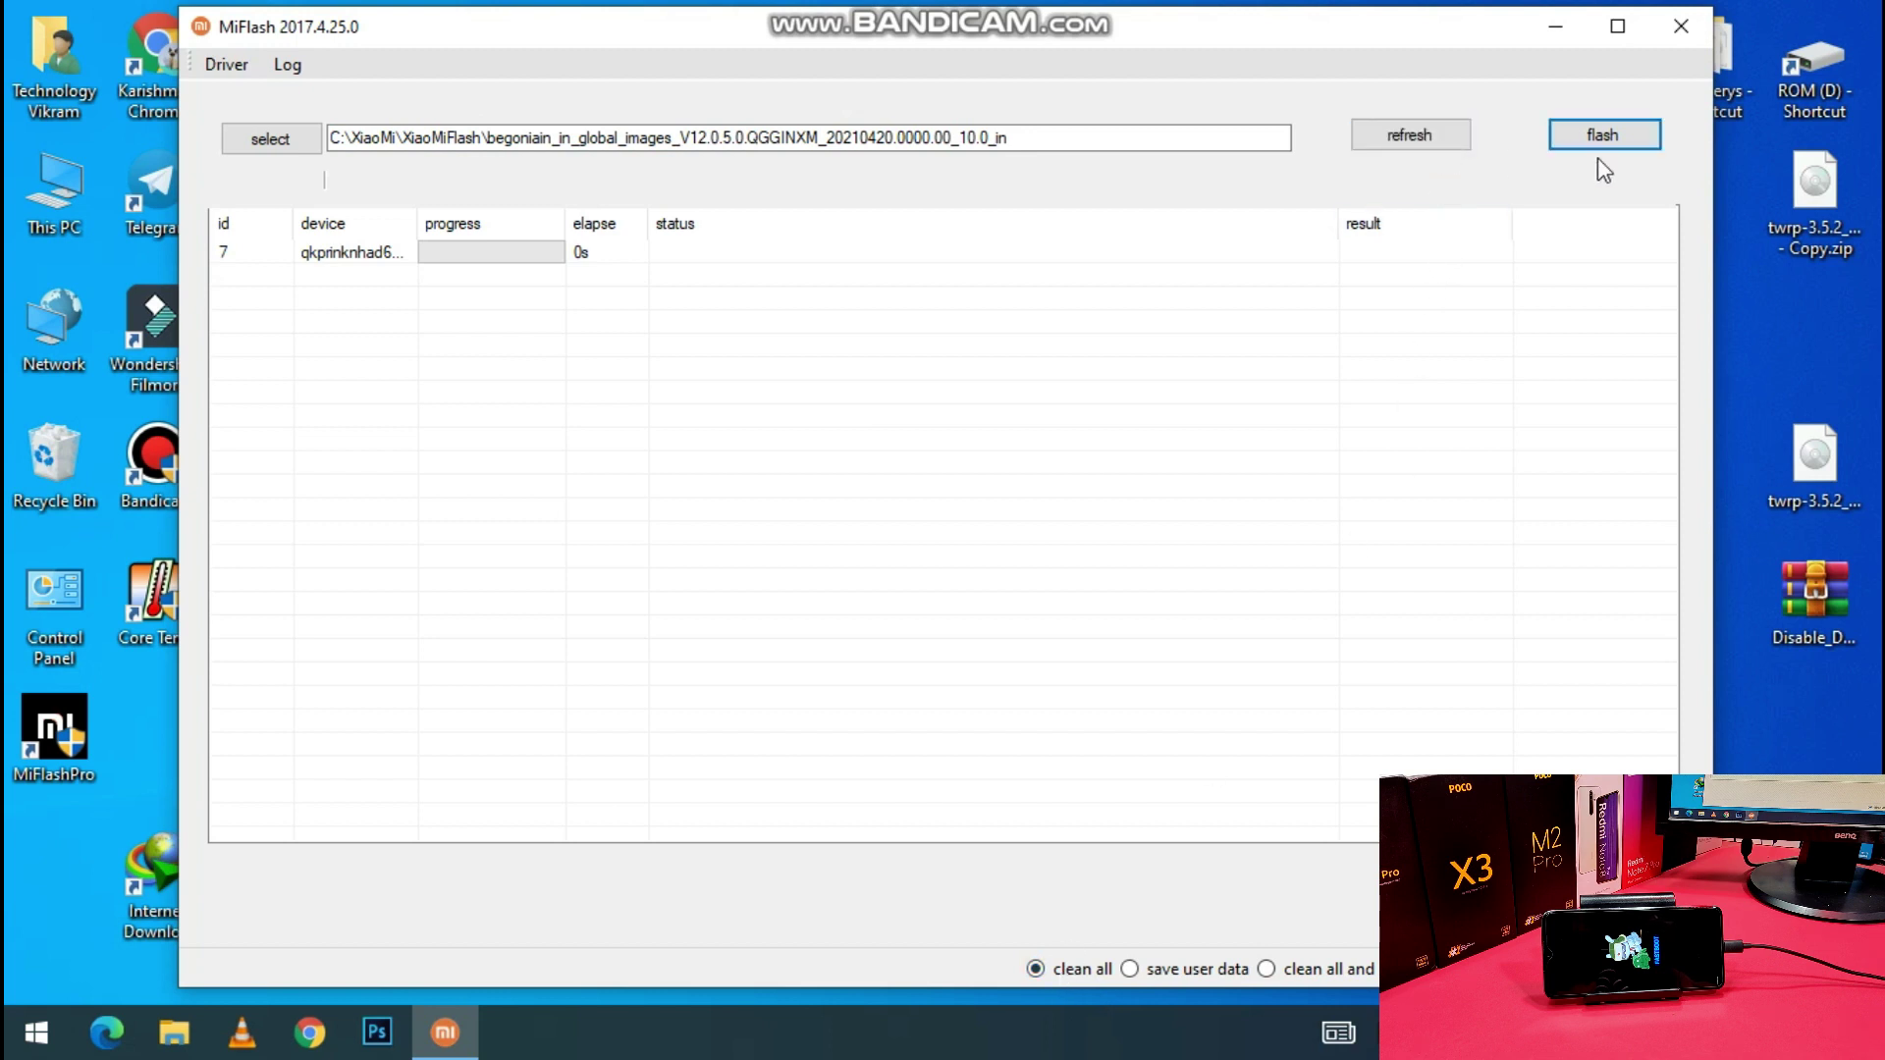
click(1646, 139)
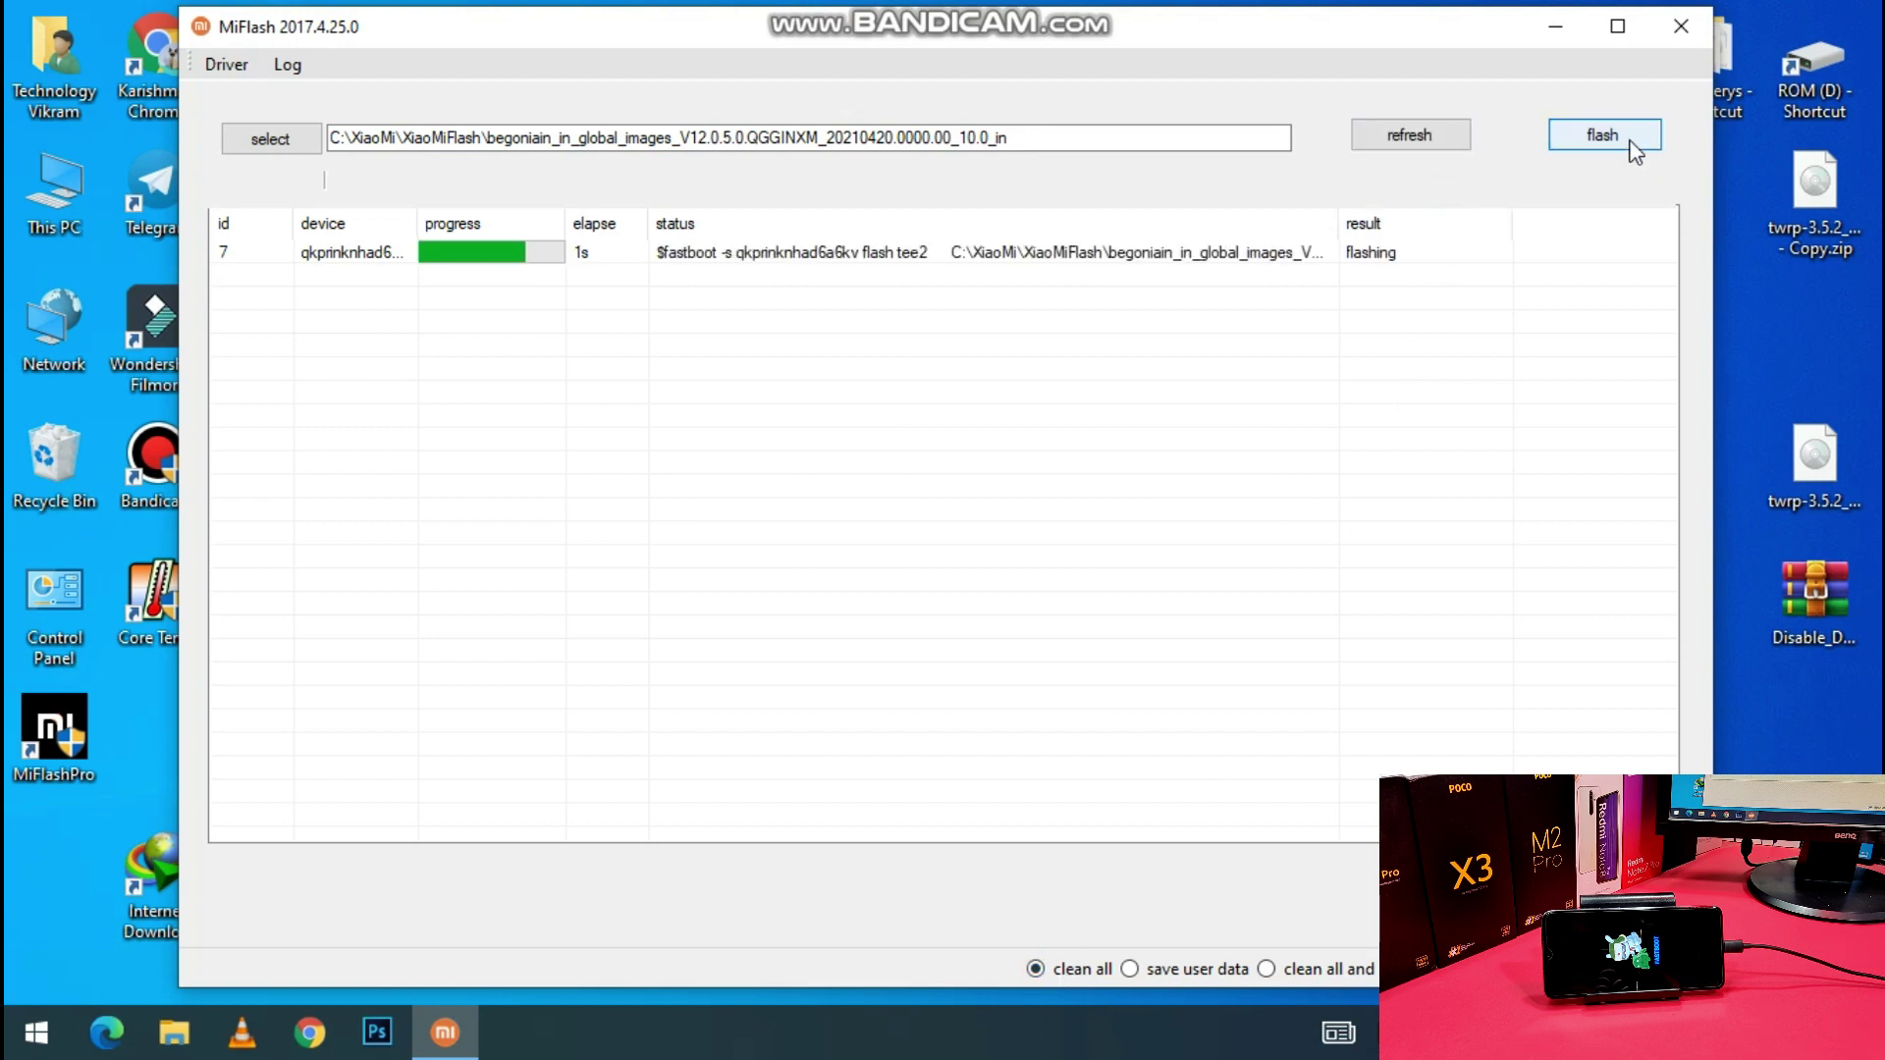